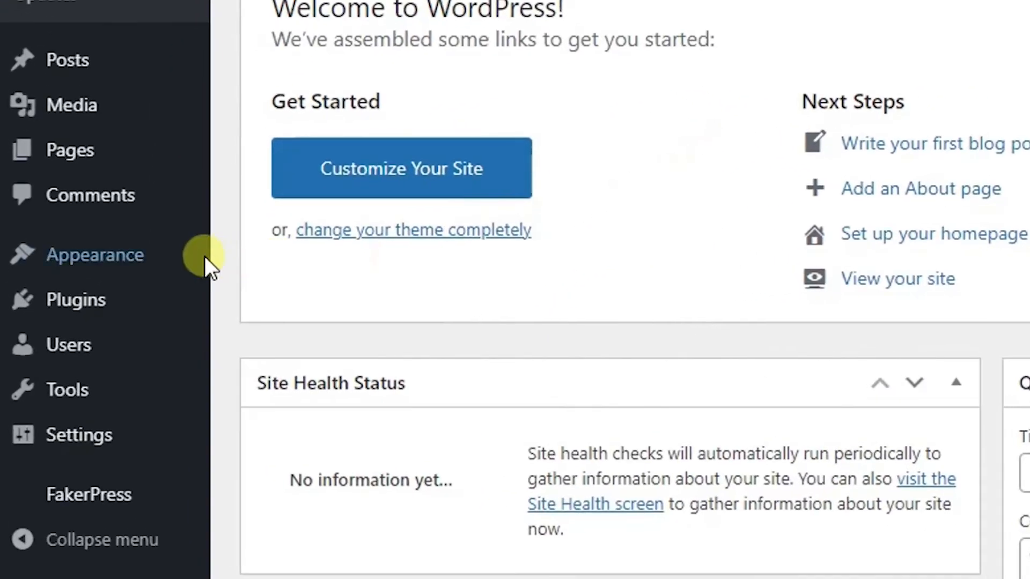
Find the Astra theme in the theme directory by searching for "astra", and install and activate it.
{"action": "mouse_move", "coordinate": [118, 286]}
{"action": "left_click", "coordinate": [264, 263]}
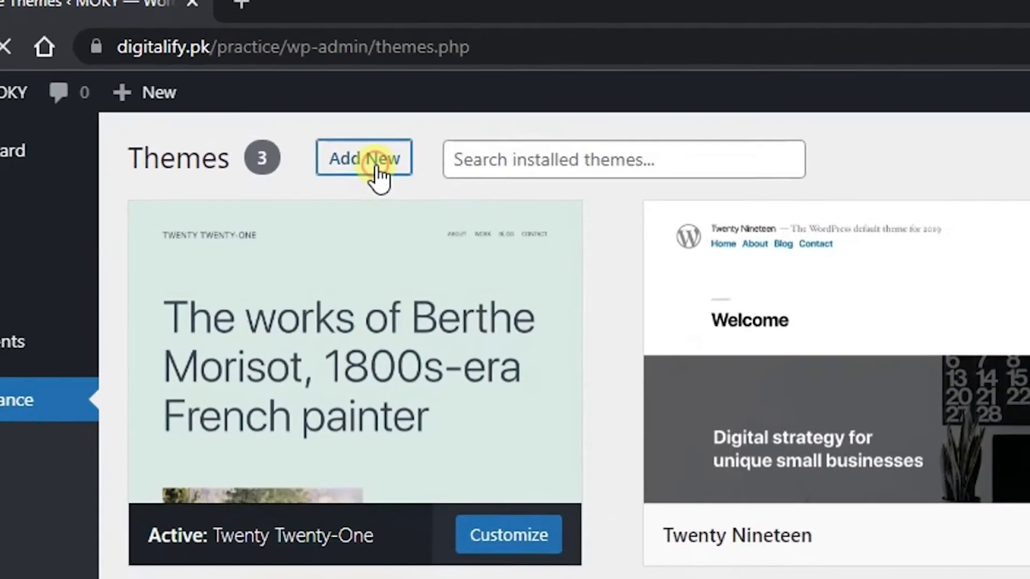
{"action": "left_click", "coordinate": [281, 107]}
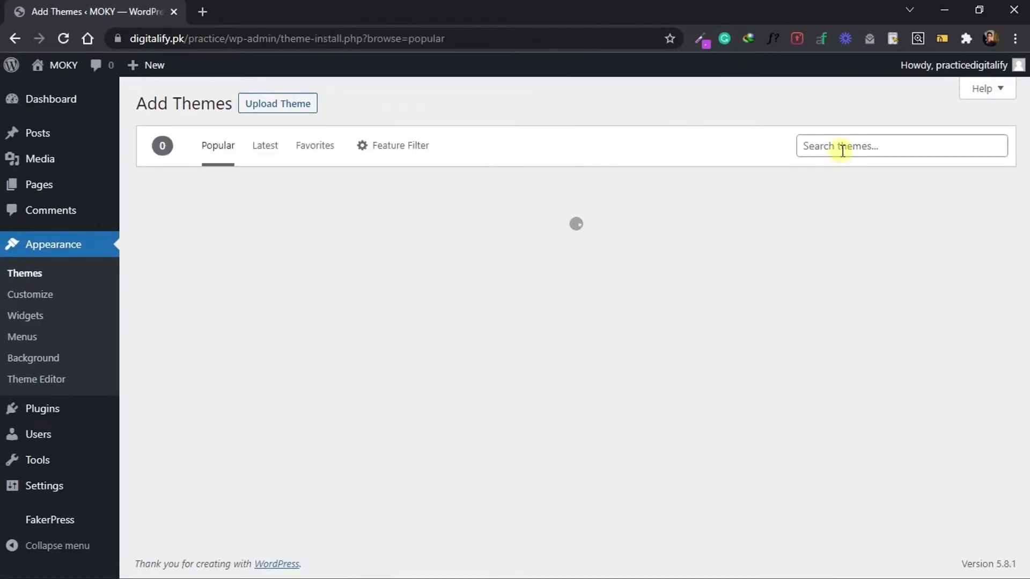
{"action": "left_click", "coordinate": [844, 150]}
{"action": "type", "text": "astra"}
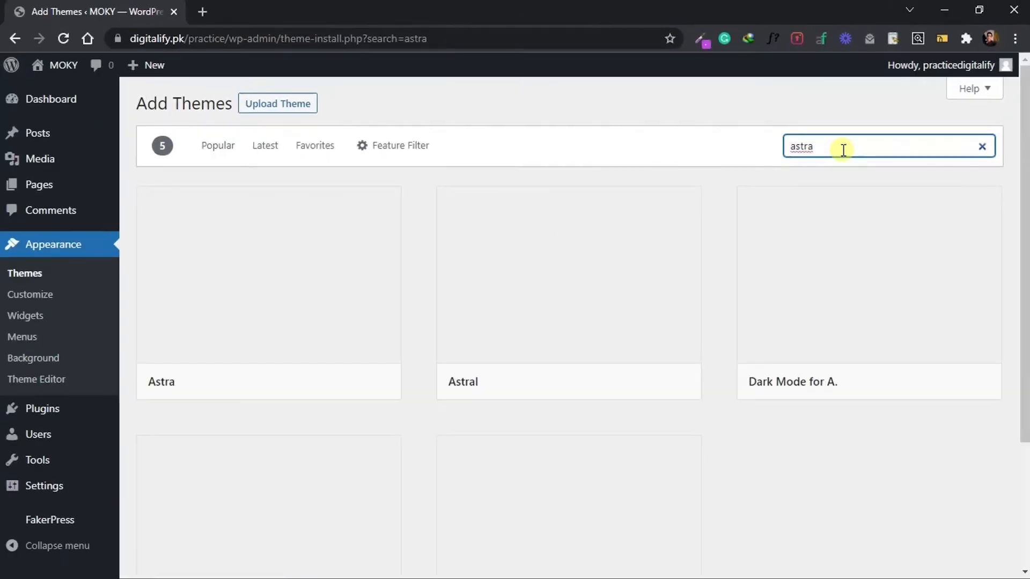
{"action": "mouse_move", "coordinate": [1024, 264]}
{"action": "left_mouse_down"}
{"action": "mouse_move", "coordinate": [1024, 387]}
{"action": "mouse_move", "coordinate": [1024, 260]}
{"action": "left_mouse_up"}
{"action": "left_click", "coordinate": [321, 393]}
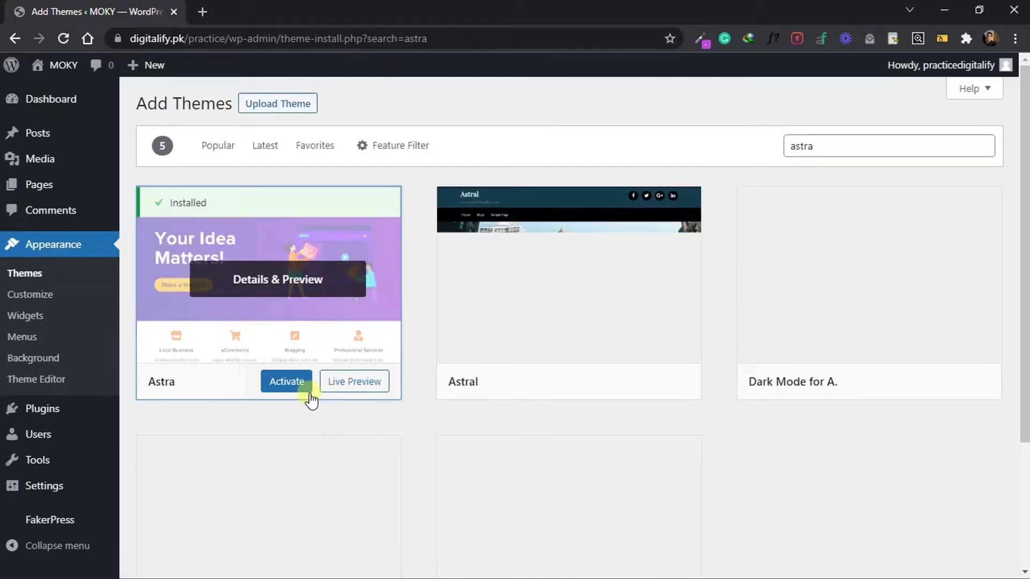
{"action": "left_click", "coordinate": [287, 382]}
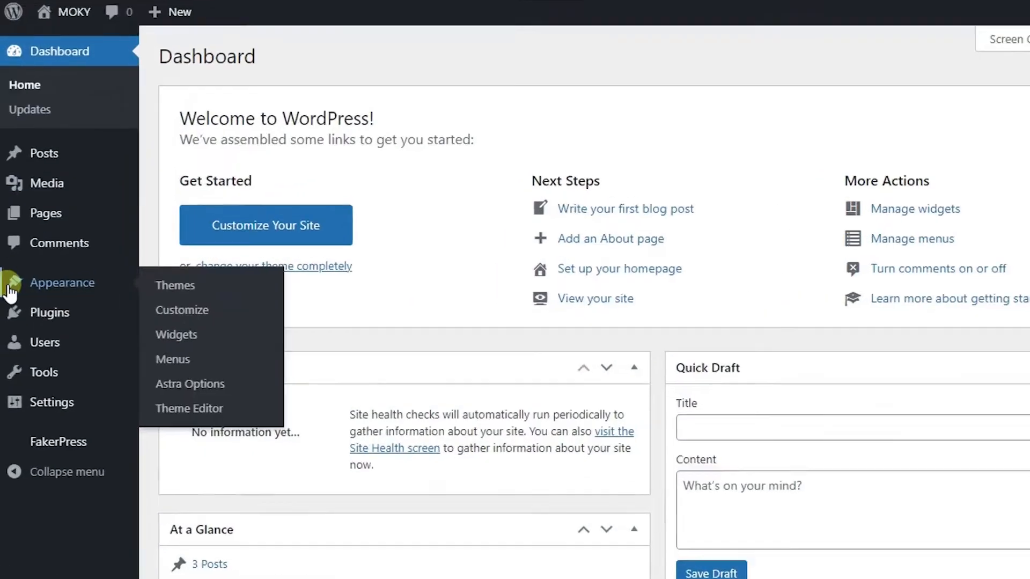
Search the plugin directory for "elementor" and install the Elementor Website Builder plugin.
{"action": "mouse_move", "coordinate": [37, 322]}
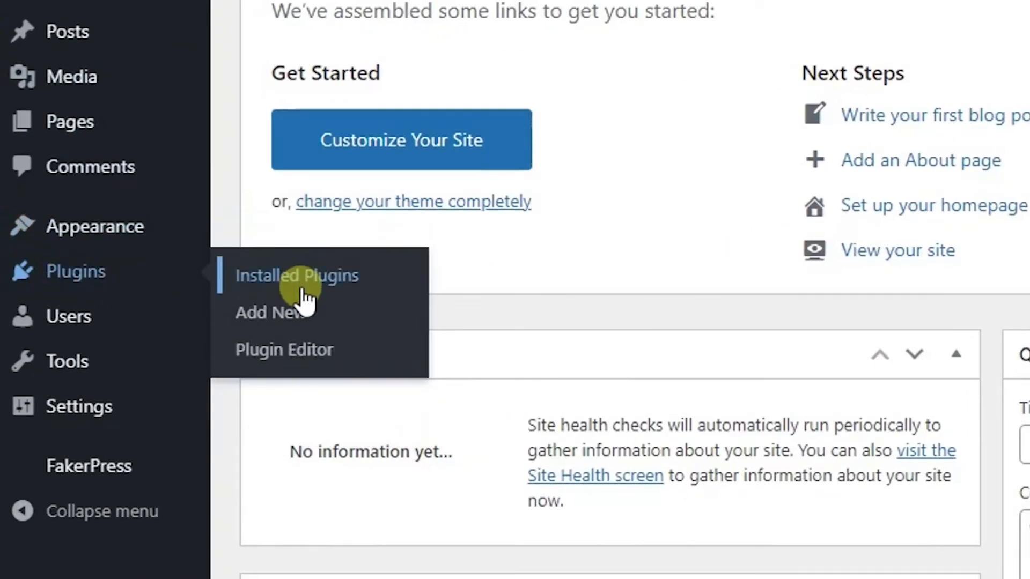
{"action": "left_click", "coordinate": [303, 322]}
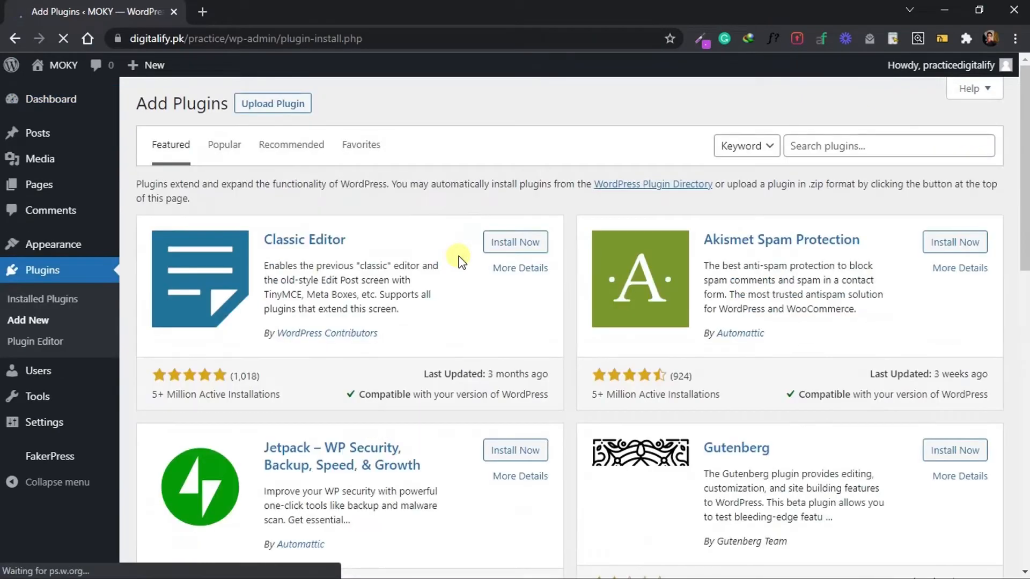
{"action": "left_click", "coordinate": [905, 155]}
{"action": "type", "text": "e"}
{"action": "type", "text": "lementor"}
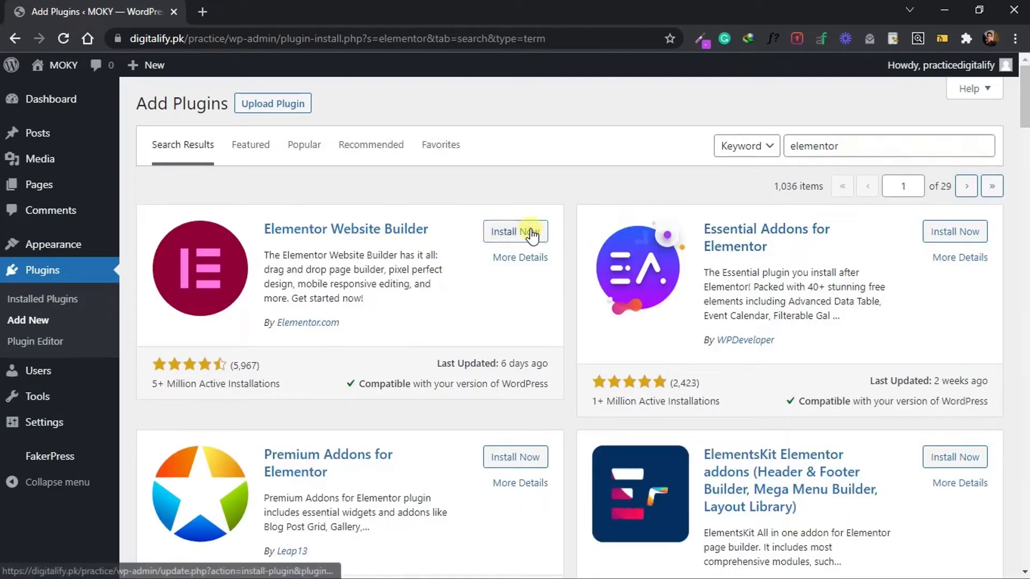
{"action": "left_click", "coordinate": [533, 231]}
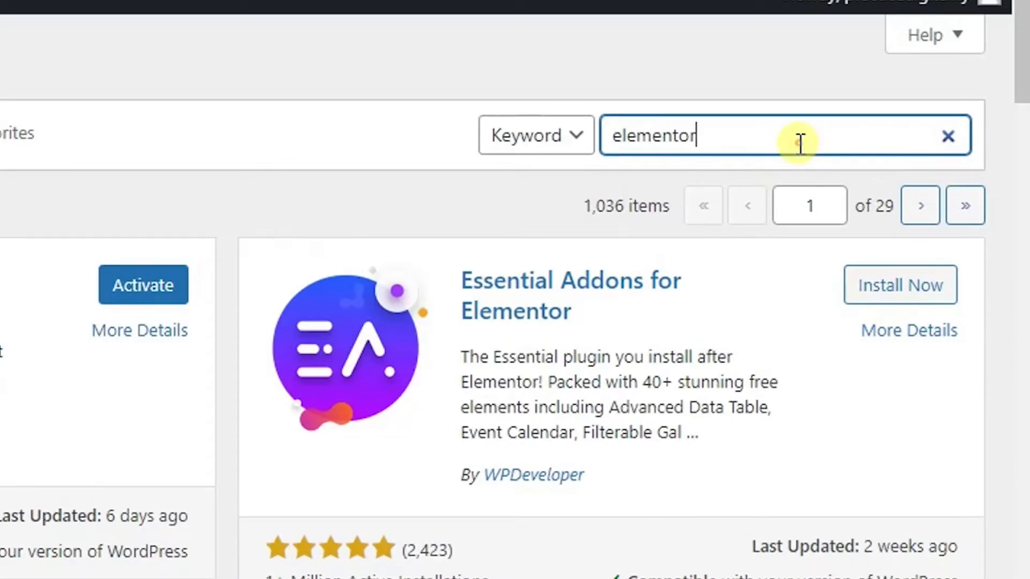
Search the plugin directory for "SINA" and install the Sina Extension for Elementor plugin.
{"action": "left_click_drag", "start_coordinate": [897, 149], "coordinate": [747, 134]}
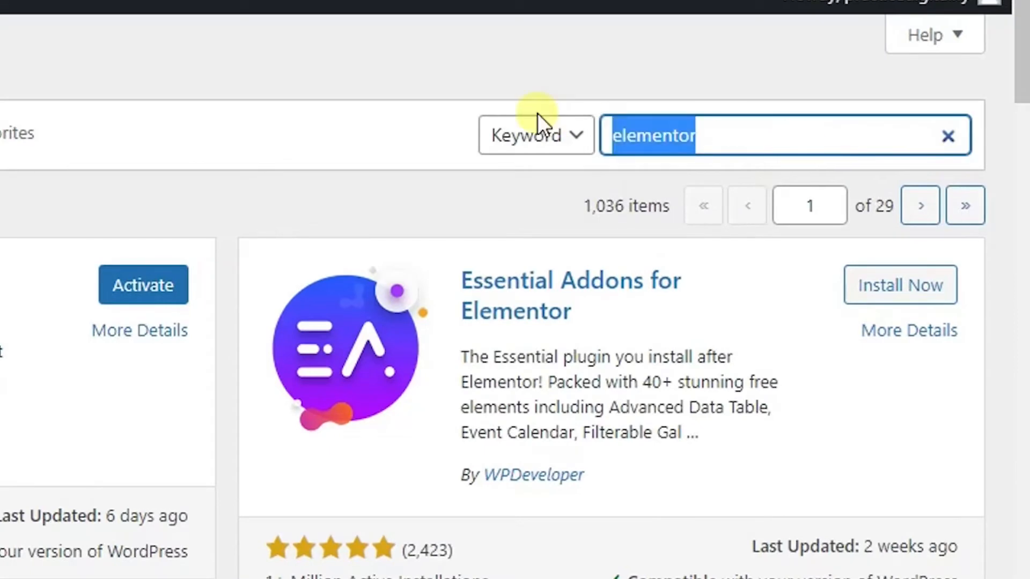
{"action": "type", "text": "SINA"}
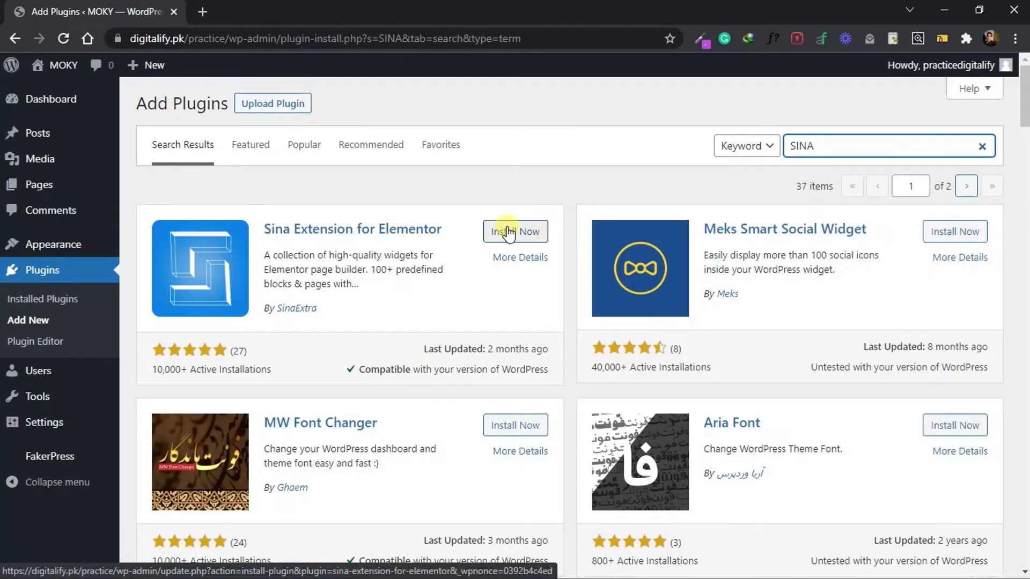
{"action": "left_click", "coordinate": [508, 233]}
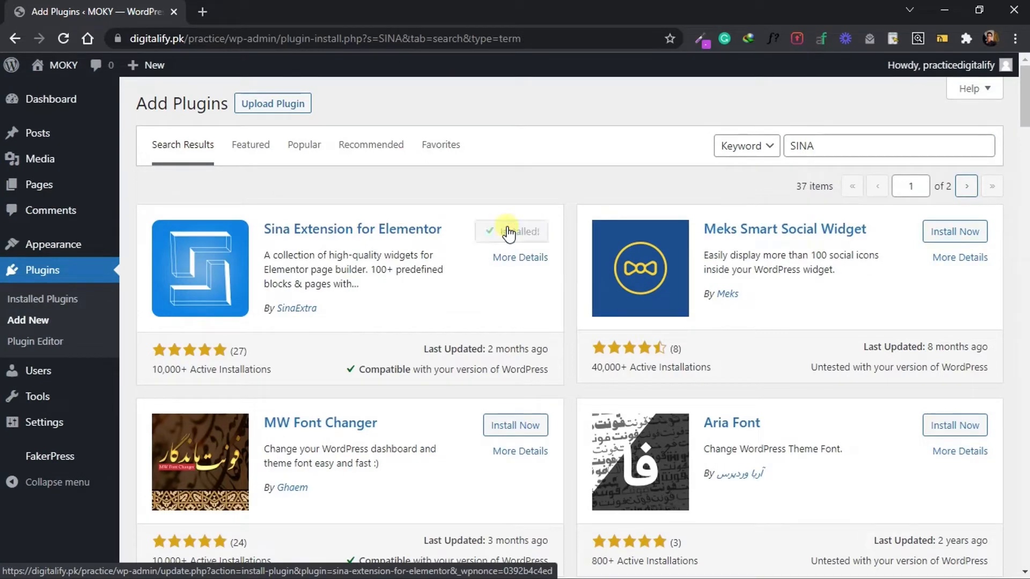
Activate the Elementor and Sina Extension for Elementor plugins together with a bulk action.
{"action": "left_click", "coordinate": [43, 289]}
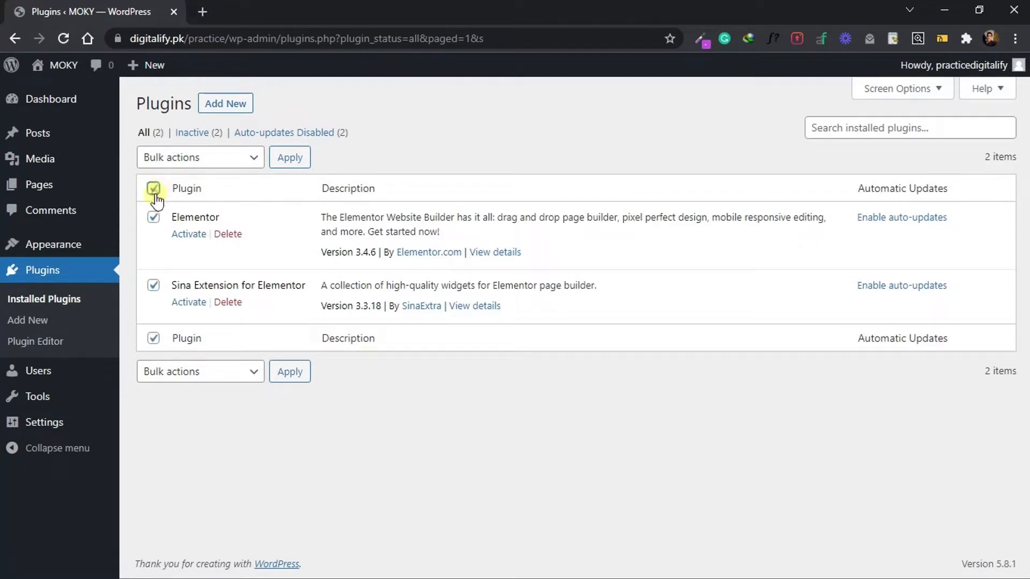
{"action": "left_click", "coordinate": [235, 159]}
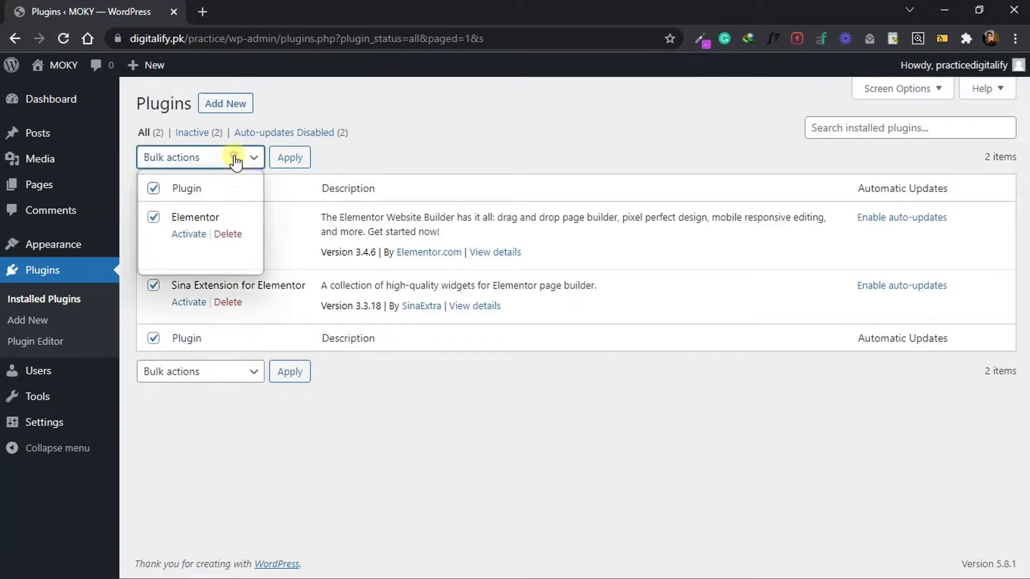
{"action": "left_click", "coordinate": [202, 196]}
{"action": "left_click", "coordinate": [292, 157]}
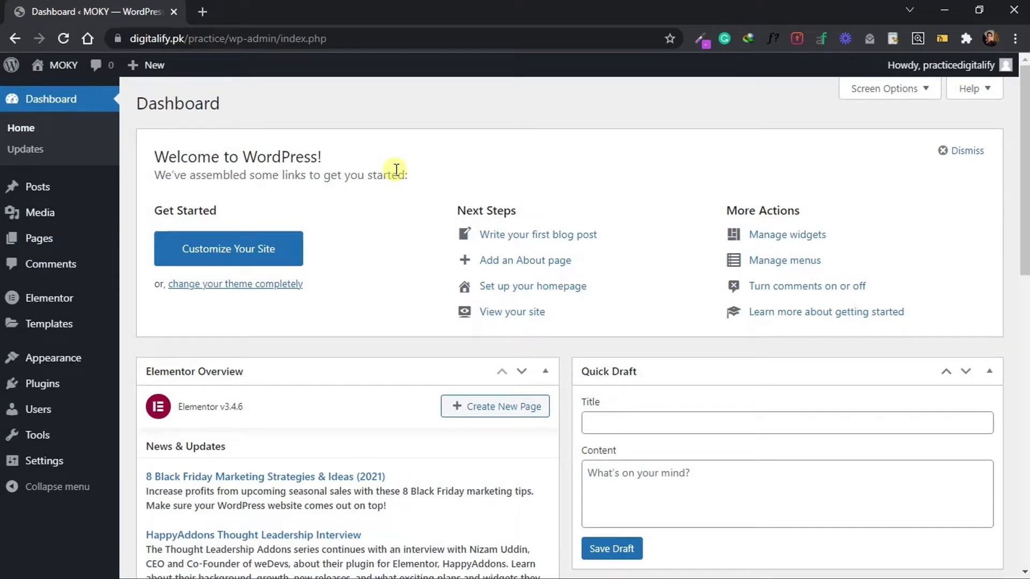
Create a new page with the title "ROU".
{"action": "mouse_move", "coordinate": [75, 244]}
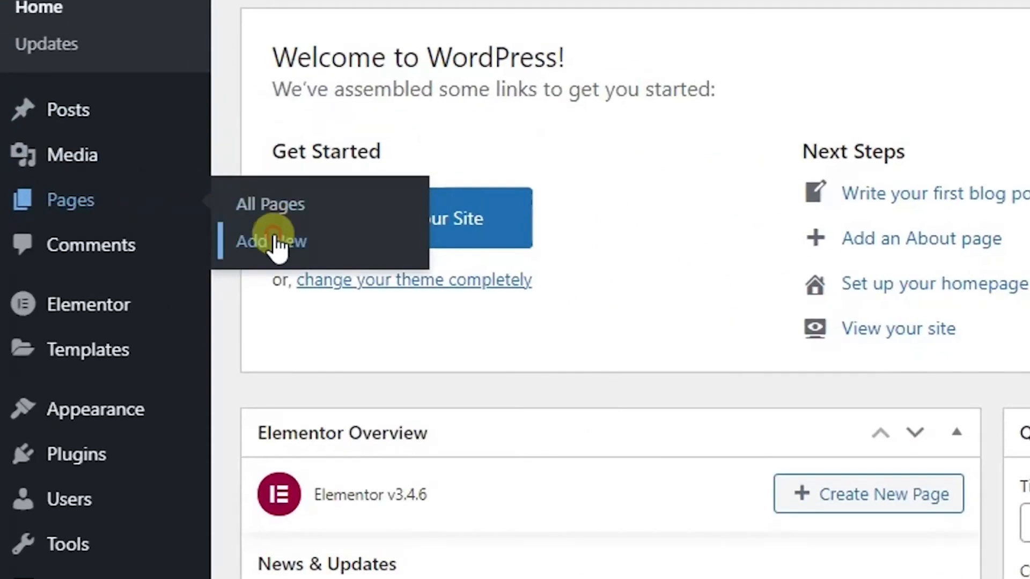
{"action": "left_click", "coordinate": [157, 264]}
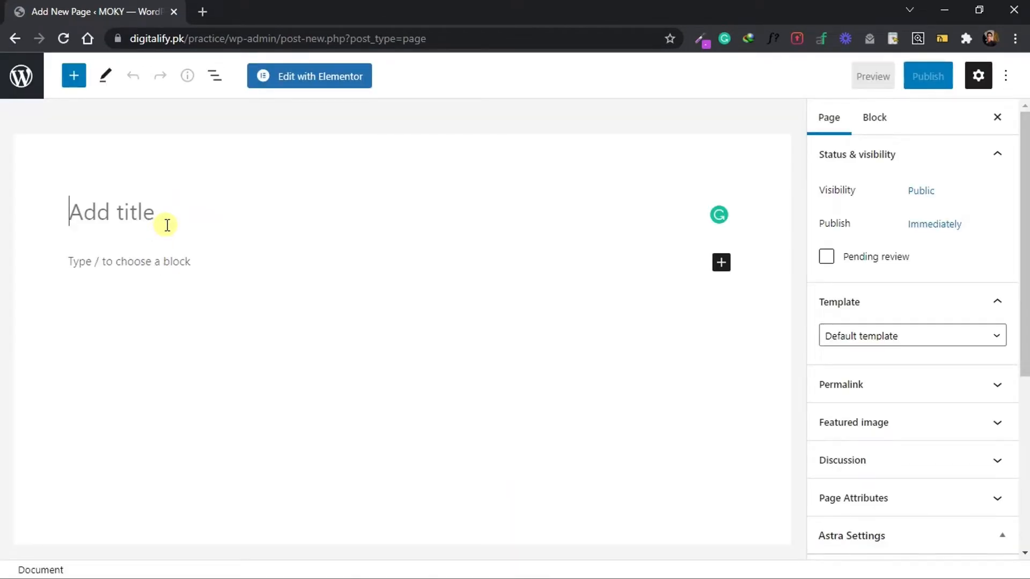
{"action": "type", "text": "RO"}
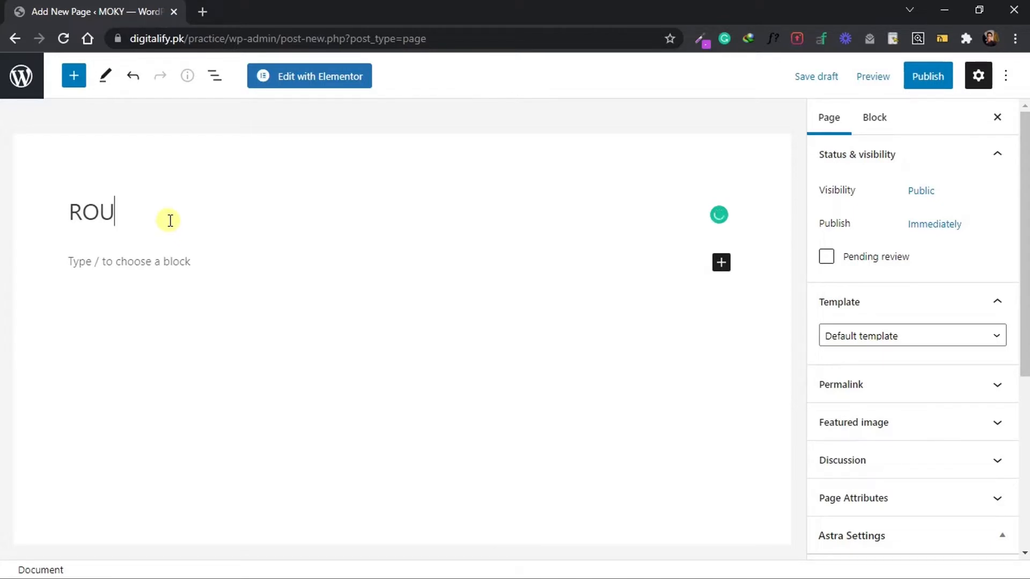
{"action": "type", "text": "U"}
Review the Sidebar and Content Layout options in the page's Astra Settings.
{"action": "left_click_drag", "start_coordinate": [1025, 244], "coordinate": [1026, 303]}
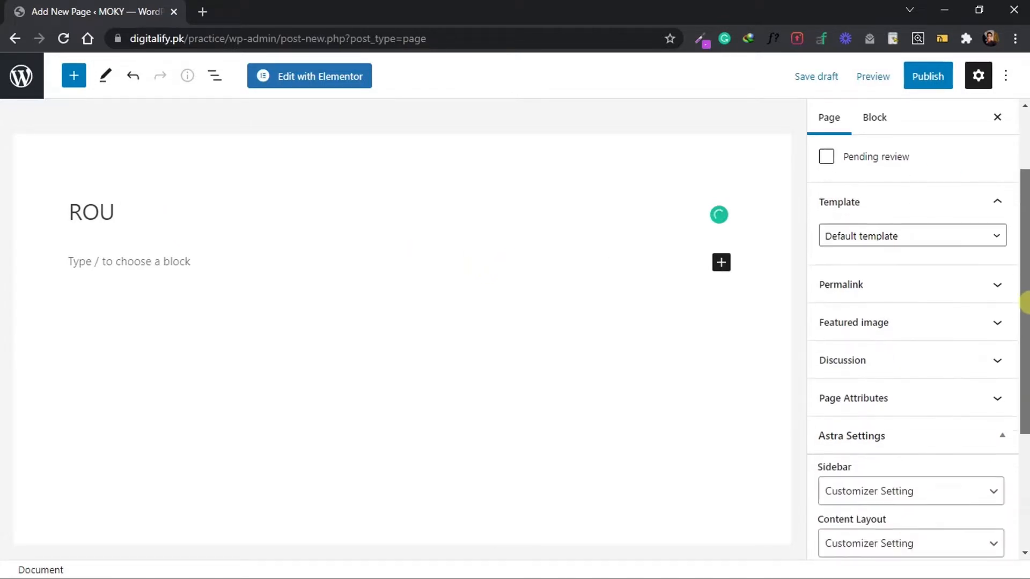
{"action": "scroll", "coordinate": [1025, 303], "scroll_direction": "down", "scroll_amount": 4}
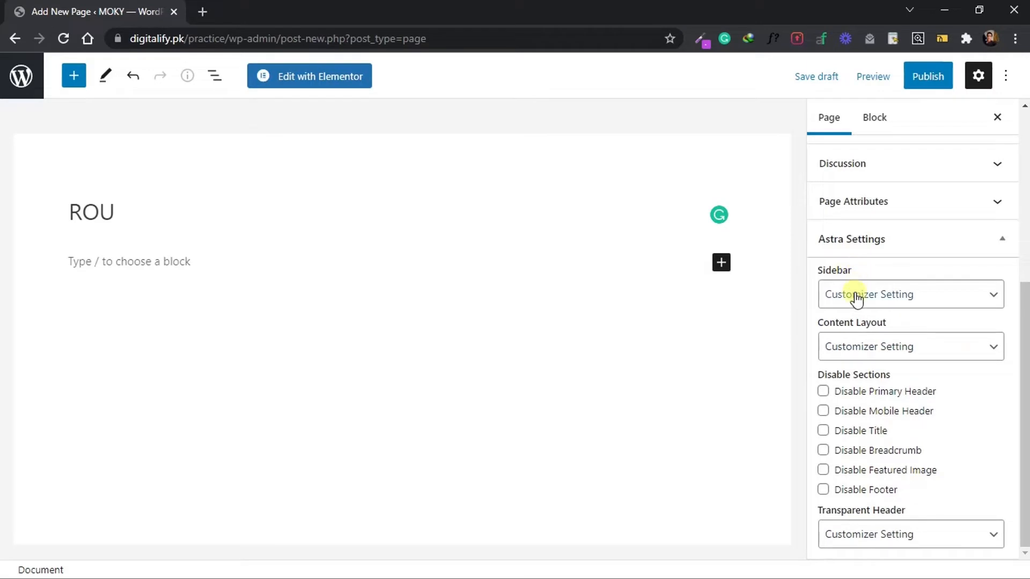
{"action": "left_click", "coordinate": [856, 296]}
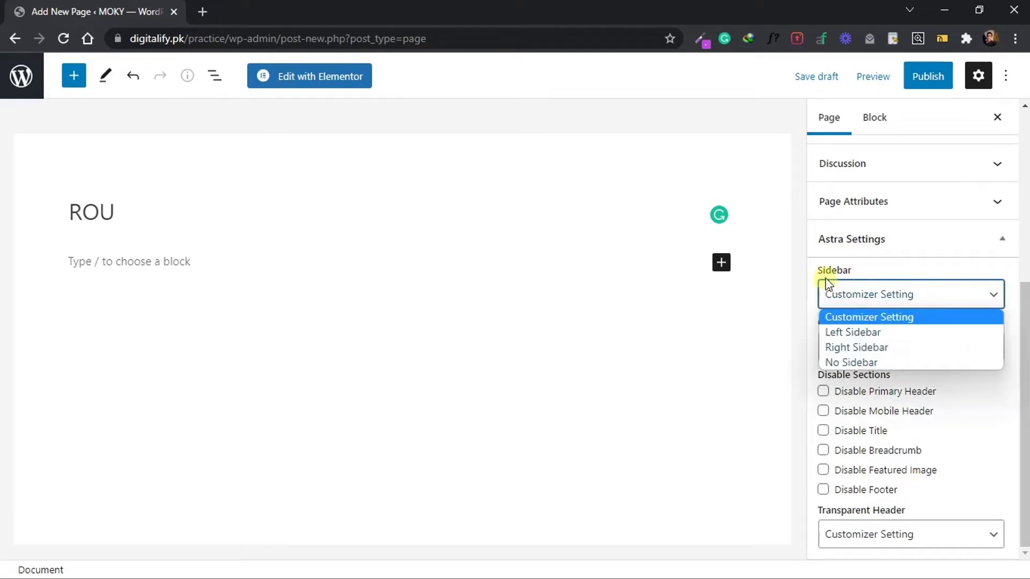
{"action": "left_click", "coordinate": [965, 317]}
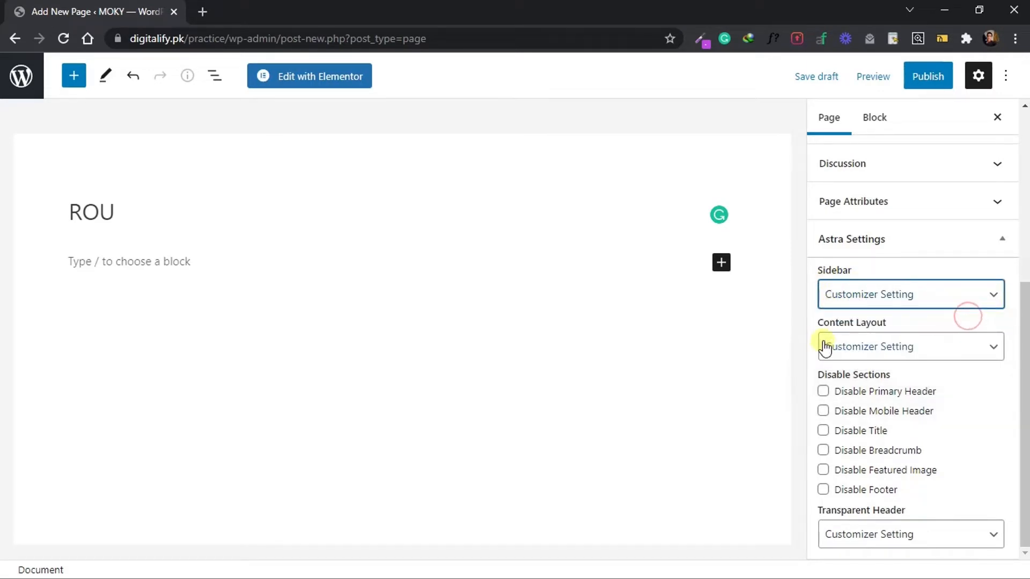
{"action": "left_click", "coordinate": [899, 351]}
{"action": "left_click", "coordinate": [896, 364]}
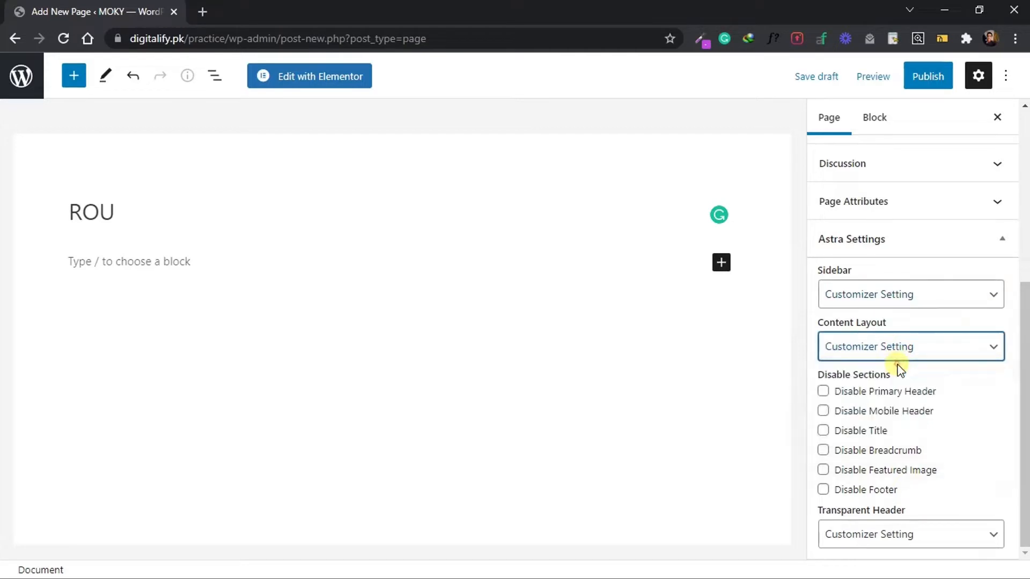
{"action": "left_click", "coordinate": [1024, 352]}
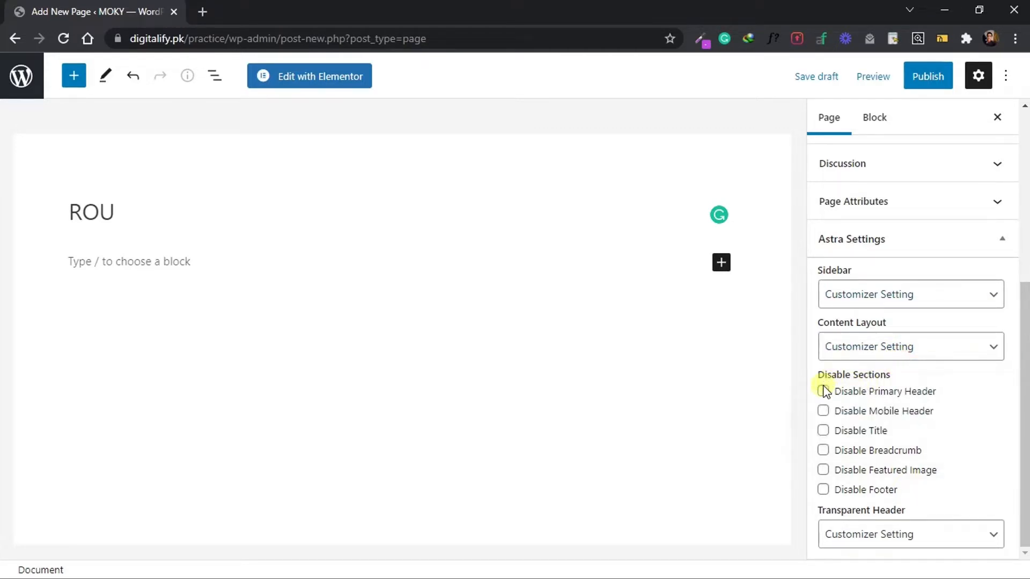
Disable the page's primary header, mobile header, title, breadcrumb, featured image and footer in the Astra Settings.
{"action": "left_click", "coordinate": [823, 411]}
{"action": "left_click", "coordinate": [823, 430]}
{"action": "left_click", "coordinate": [824, 450]}
{"action": "left_click", "coordinate": [823, 470]}
{"action": "left_click", "coordinate": [824, 489]}
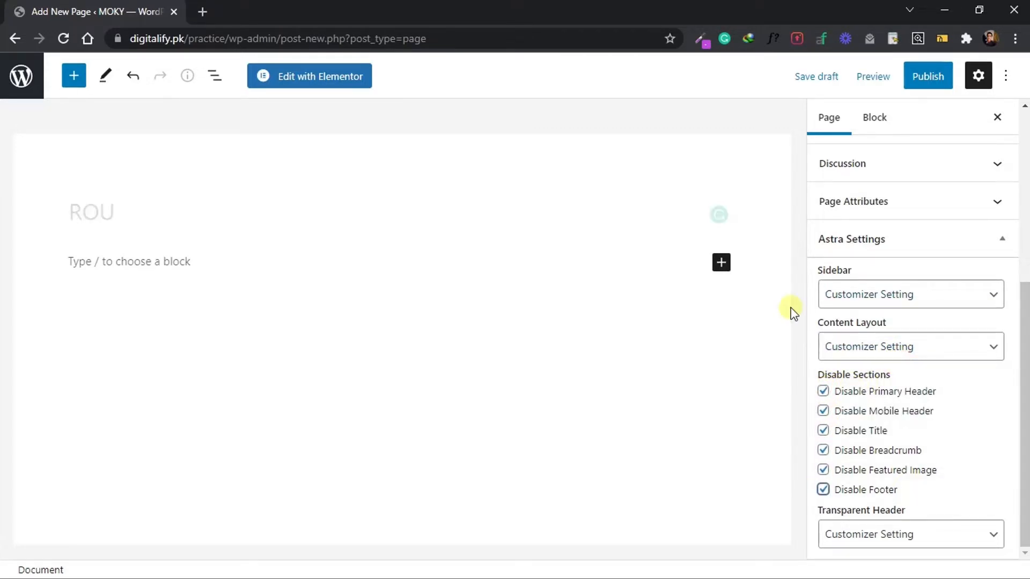
Publish the ROU page and open it for editing with Elementor.
{"action": "left_click", "coordinate": [930, 79]}
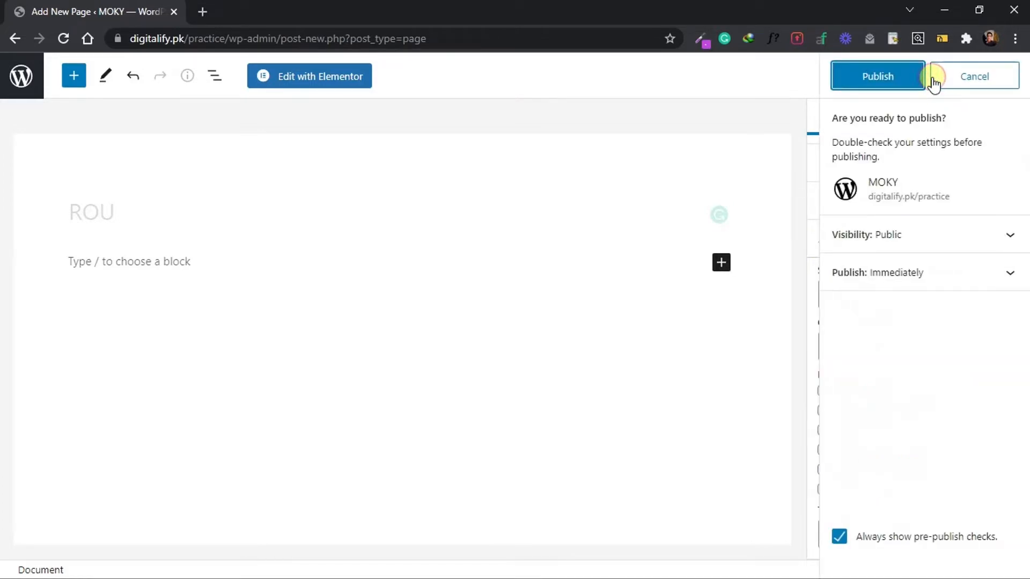
{"action": "left_click", "coordinate": [889, 82]}
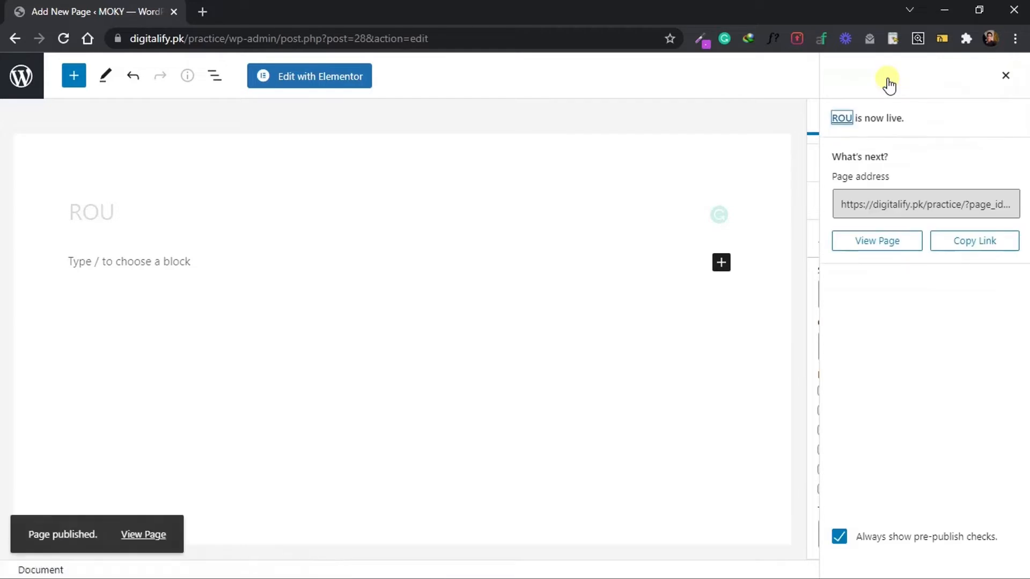
{"action": "left_click", "coordinate": [323, 78]}
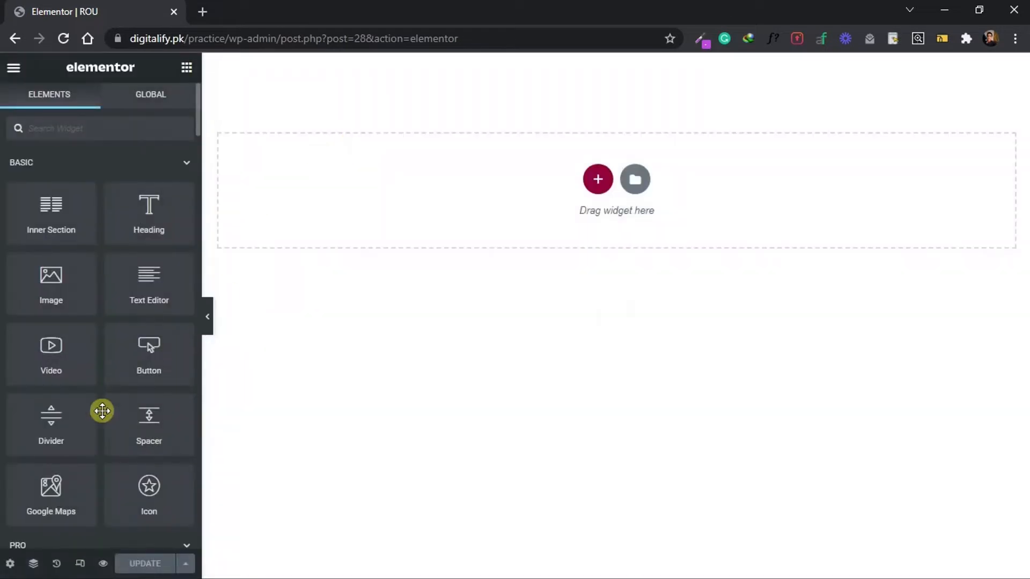
Set the page layout to Elementor Canvas in the page settings and update the page.
{"action": "left_click", "coordinate": [8, 564]}
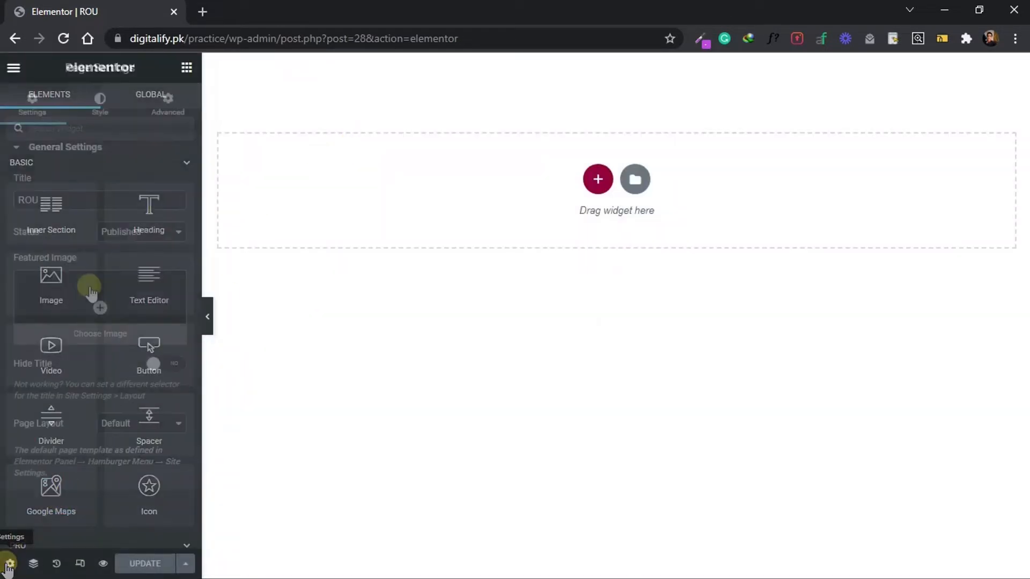
{"action": "left_click", "coordinate": [126, 423]}
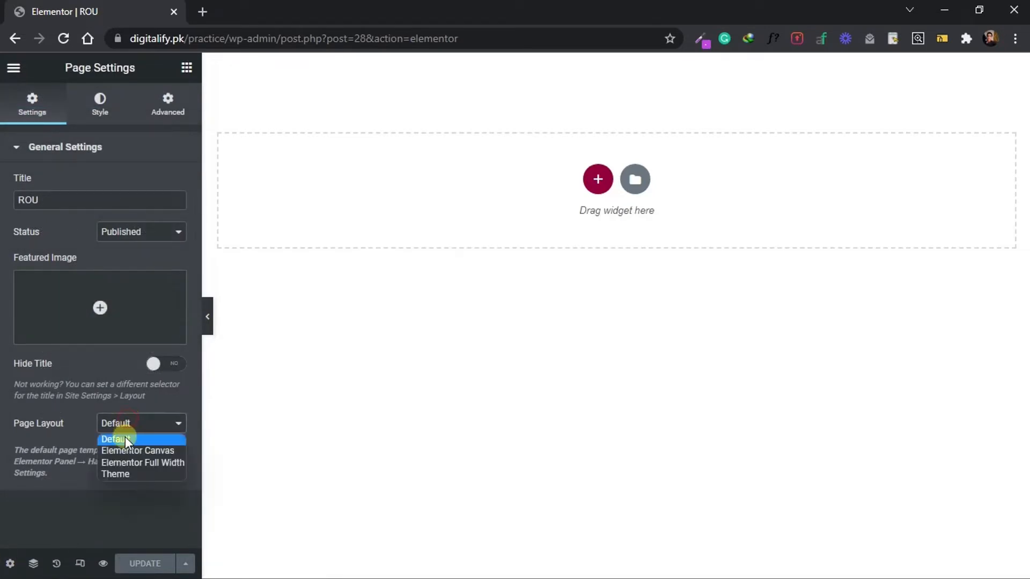
{"action": "left_click", "coordinate": [116, 450]}
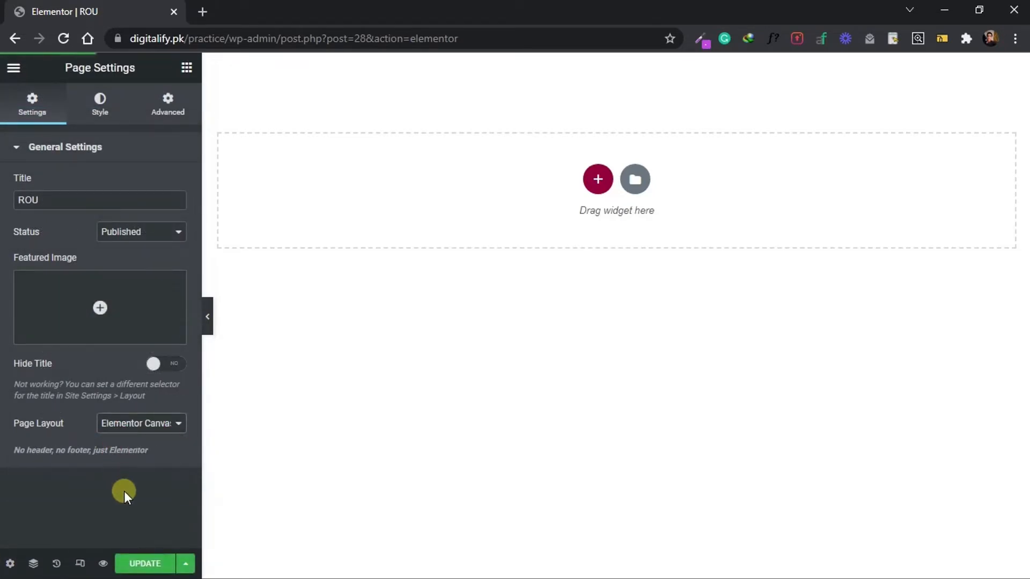
{"action": "left_click", "coordinate": [129, 563]}
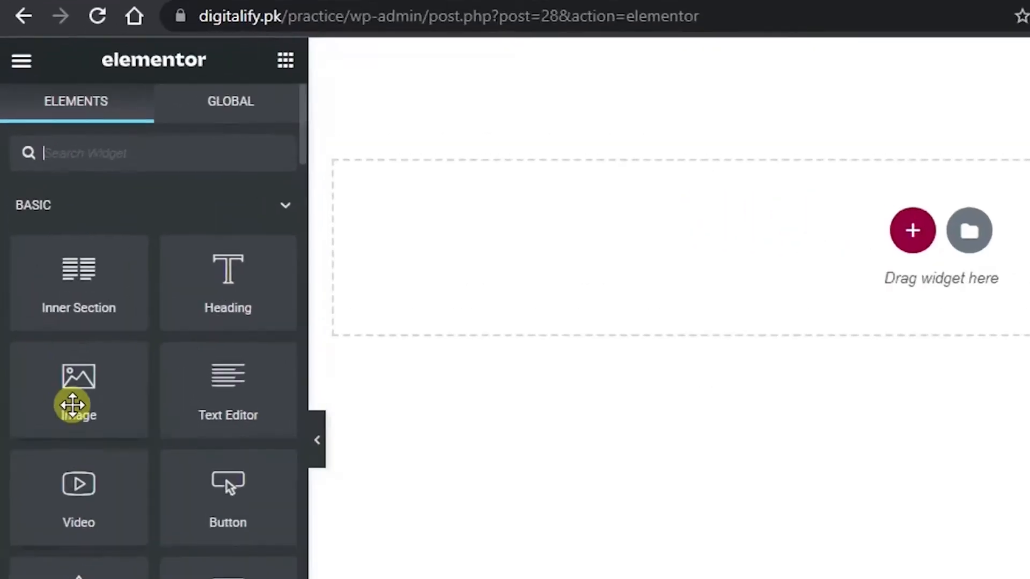
Add a new global color in the Site Settings and name it ROU Primary Color.
{"action": "left_click", "coordinate": [24, 60]}
{"action": "left_click", "coordinate": [161, 179]}
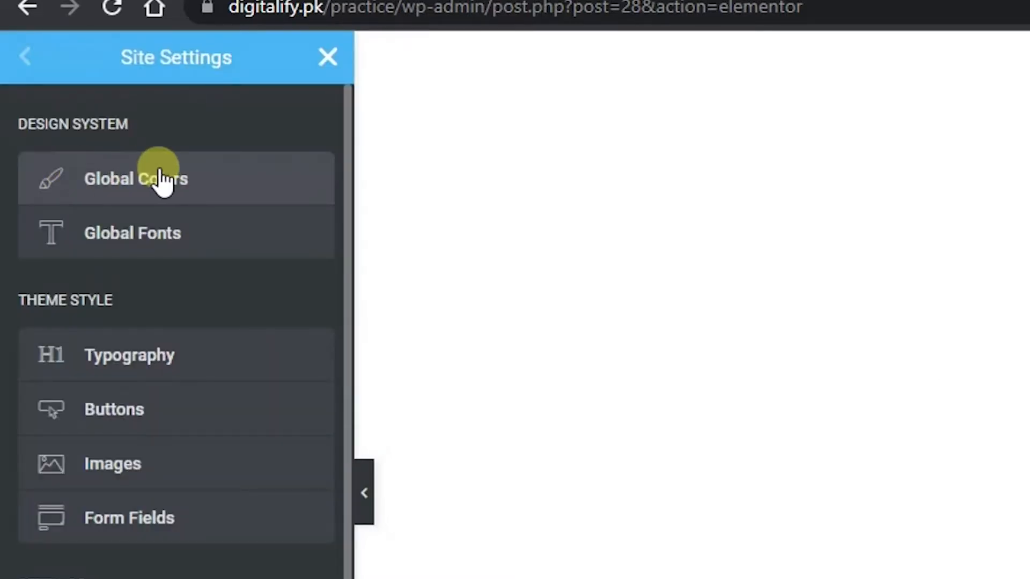
{"action": "left_click", "coordinate": [160, 180]}
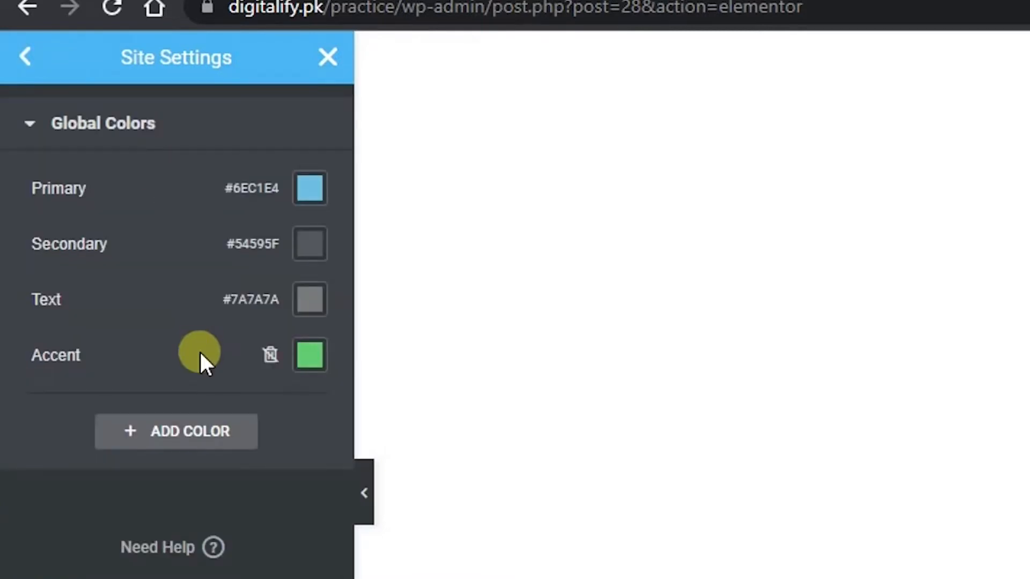
{"action": "left_click", "coordinate": [206, 436]}
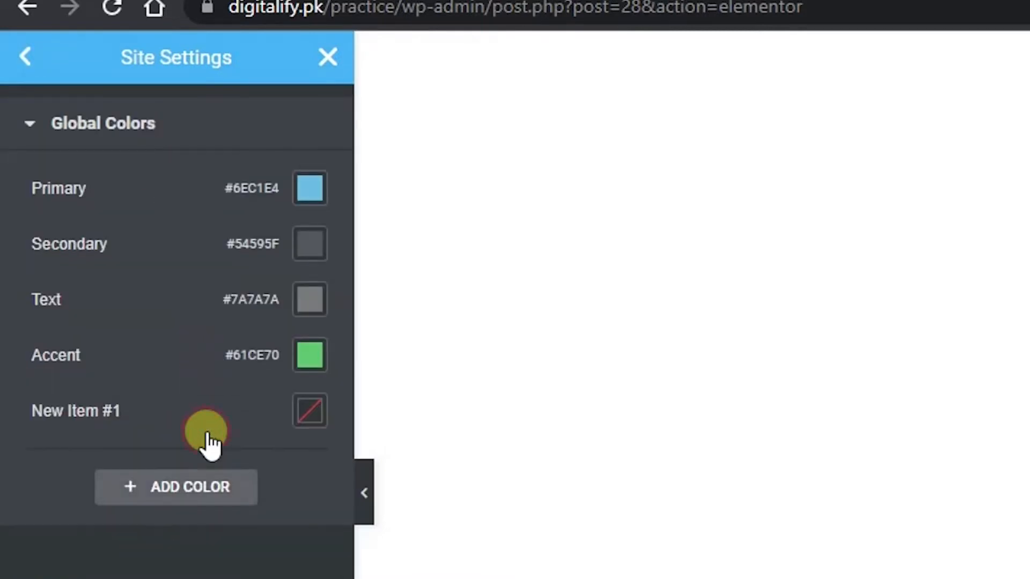
{"action": "left_click", "coordinate": [144, 414]}
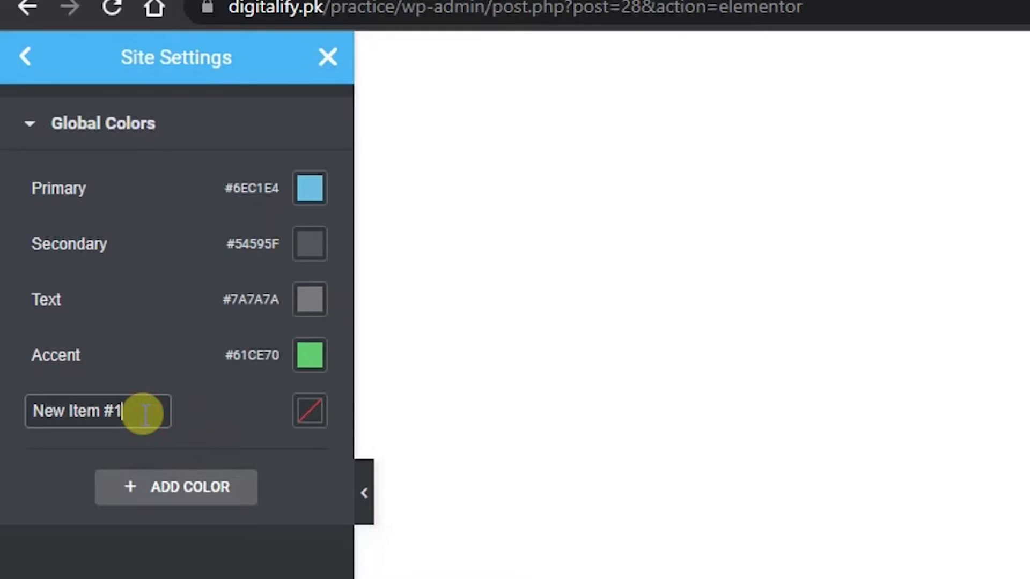
{"action": "key", "text": "ctrl+a"}
{"action": "type", "text": "R"}
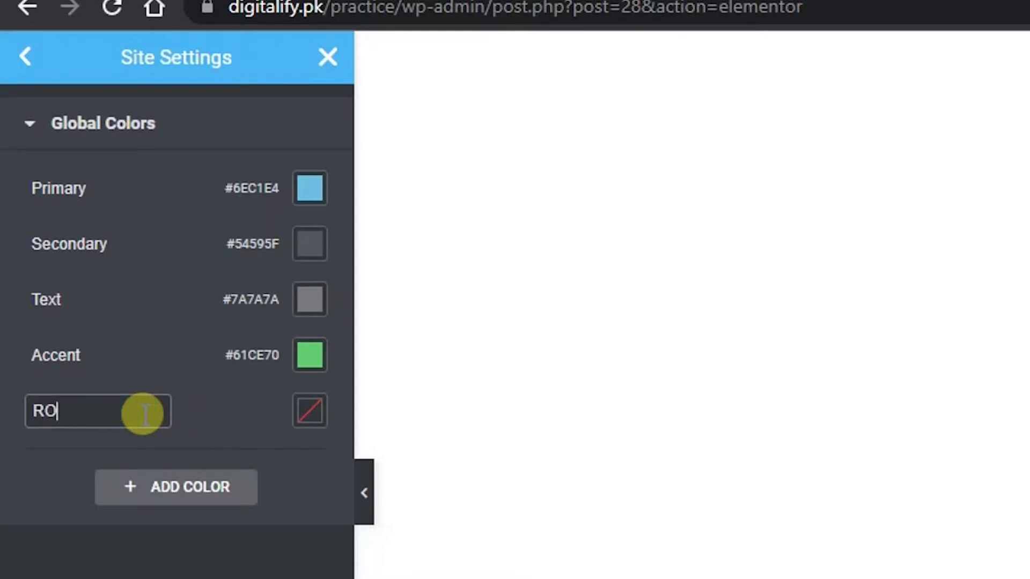
{"action": "type", "text": "OU Per"}
{"action": "key", "text": "BackSpace"}
{"action": "key", "text": "BackSpace"}
{"action": "type", "text": "rimary Color"}
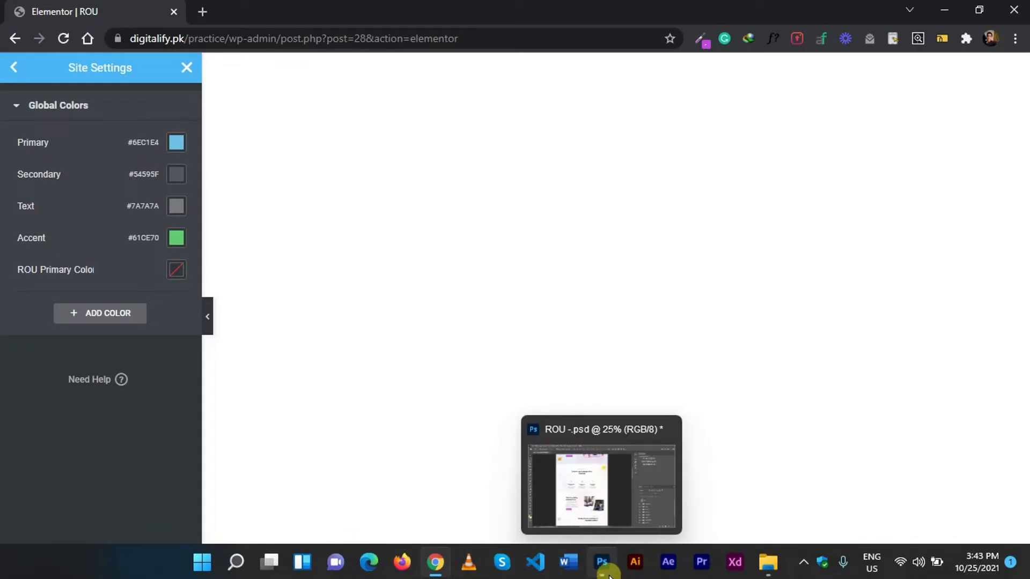
Switch to Photoshop, sample the purple of the Get Started button in the ROU design and copy its hex code.
{"action": "left_click", "coordinate": [608, 571]}
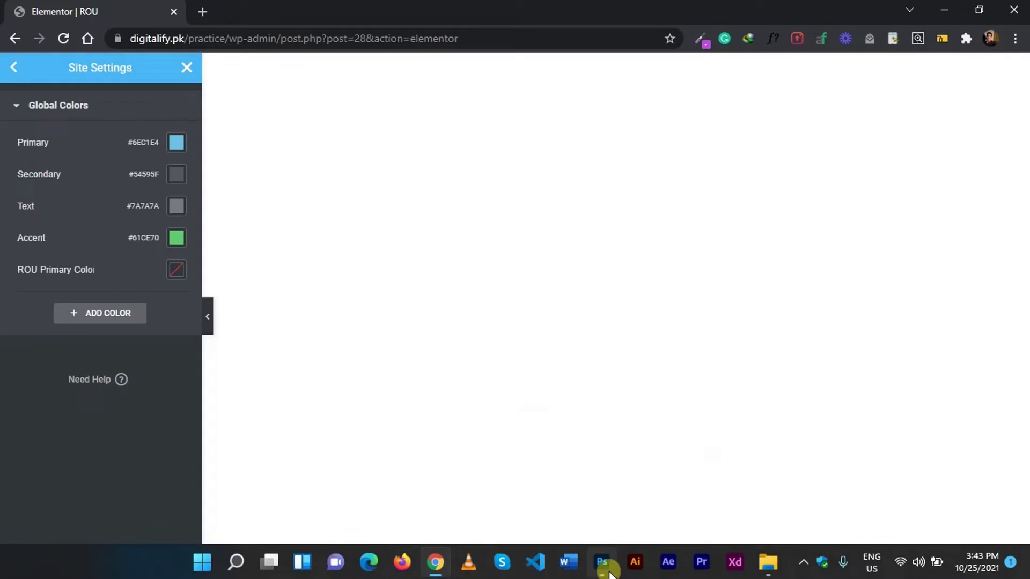
{"action": "left_click_drag", "start_coordinate": [733, 201], "coordinate": [732, 165]}
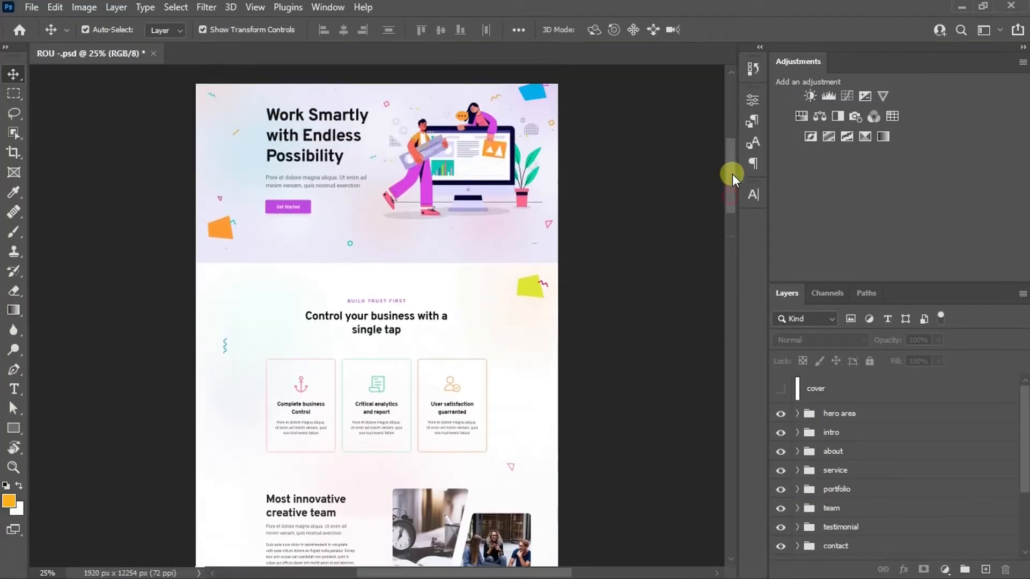
{"action": "key", "text": "i"}
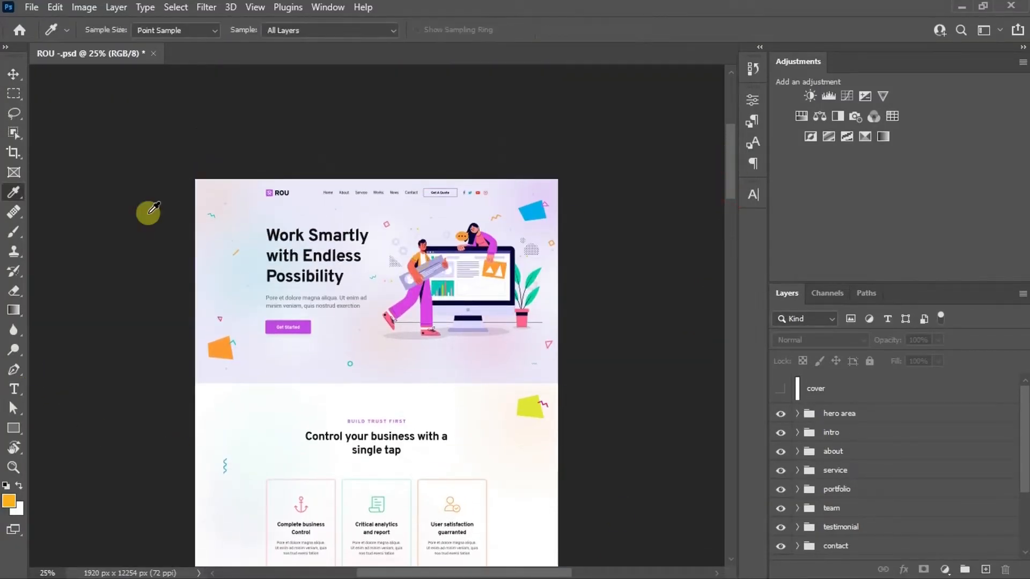
{"action": "key", "text": "ctrl+plus"}
{"action": "key", "text": "ctrl+plus"}
{"action": "key", "text": "ctrl+plus"}
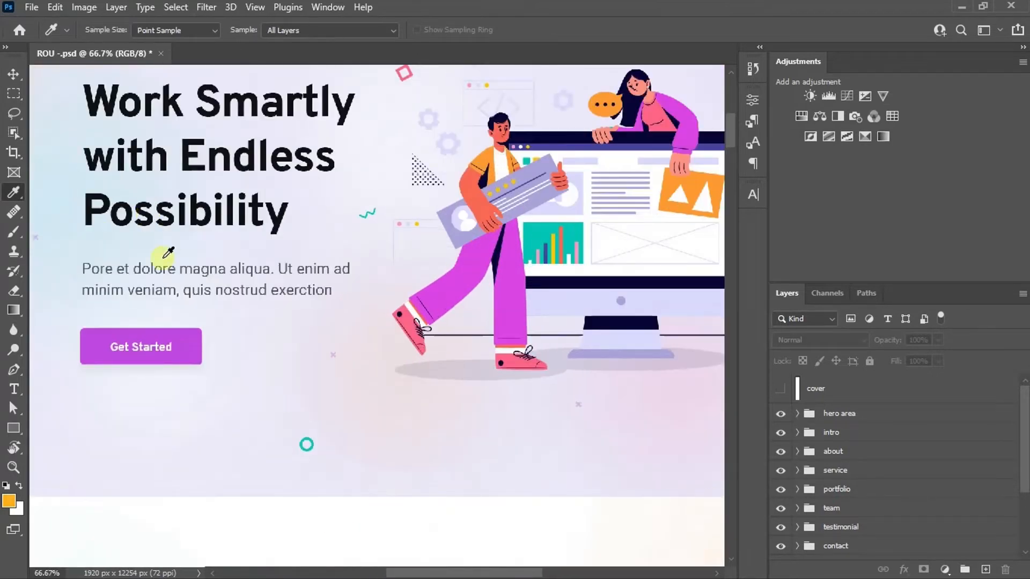
{"action": "left_click", "coordinate": [185, 340]}
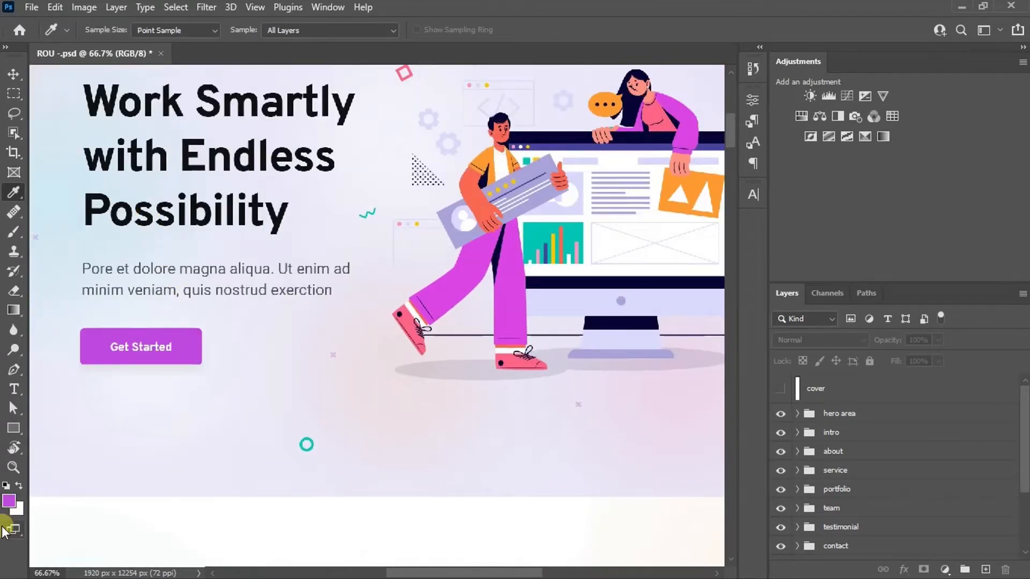
{"action": "left_click", "coordinate": [8, 501]}
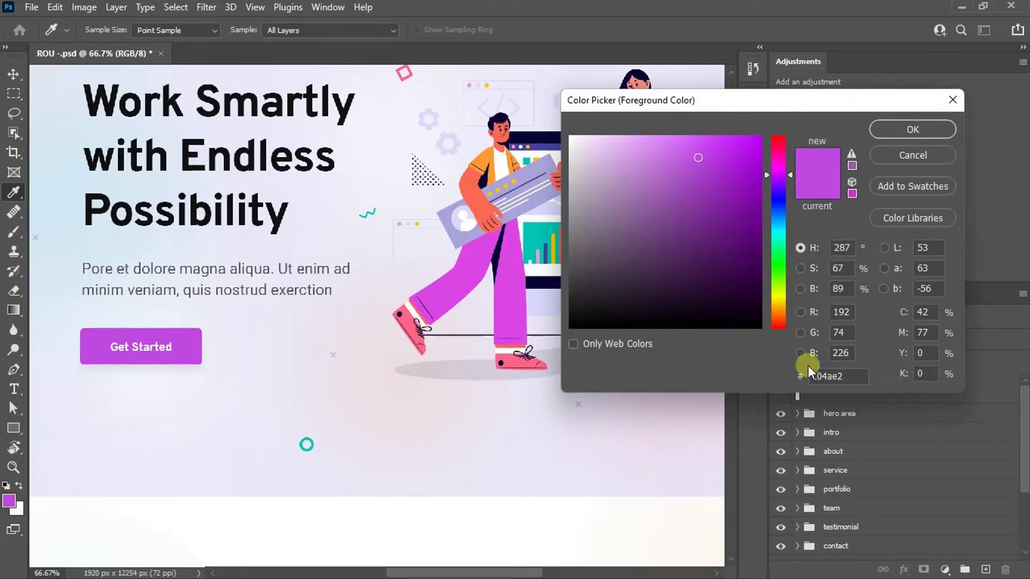
{"action": "left_click_drag", "start_coordinate": [844, 375], "coordinate": [782, 385]}
{"action": "key", "text": "ctrl+c"}
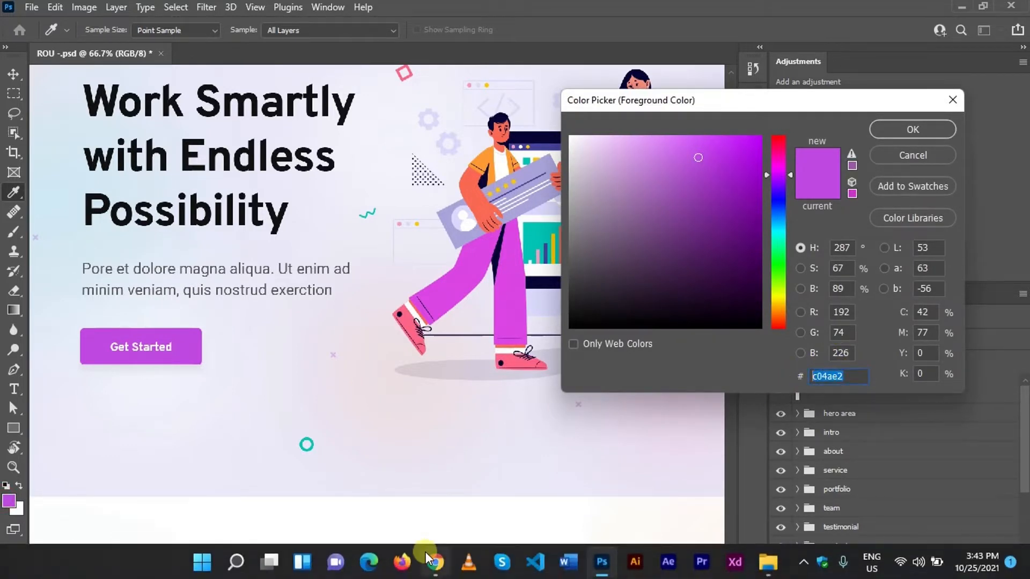
Switch back to Elementor in the browser and set the ROU Primary Color to #C04AE2.
{"action": "left_click", "coordinate": [427, 556]}
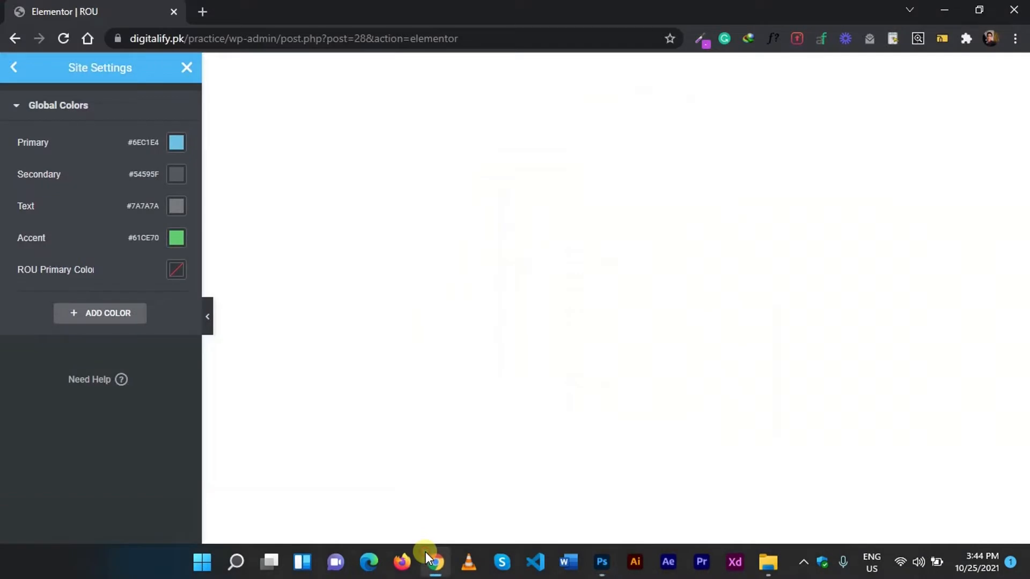
{"action": "left_click", "coordinate": [186, 268]}
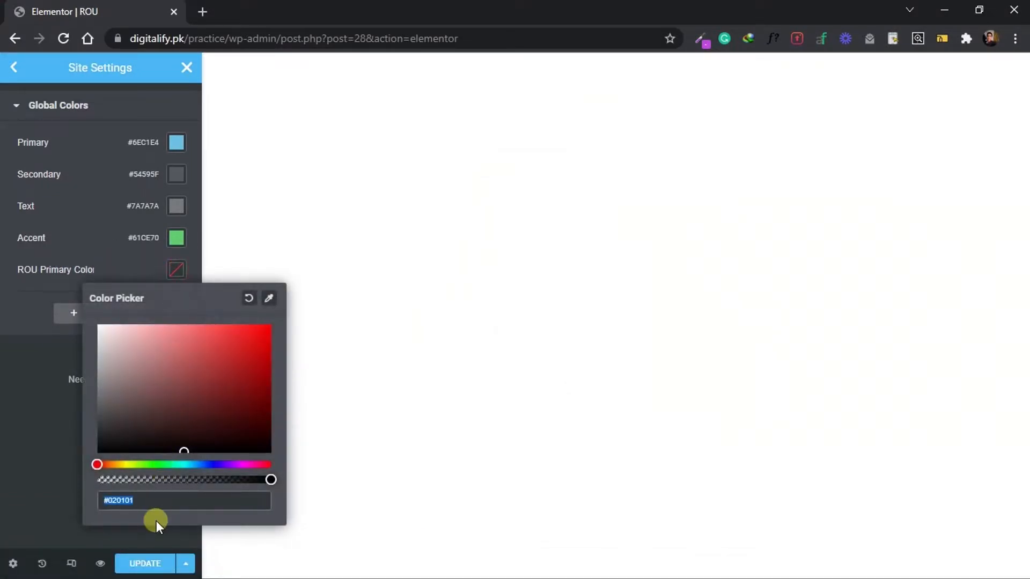
{"action": "key", "text": "ctrl+v"}
{"action": "left_click", "coordinate": [5, 462]}
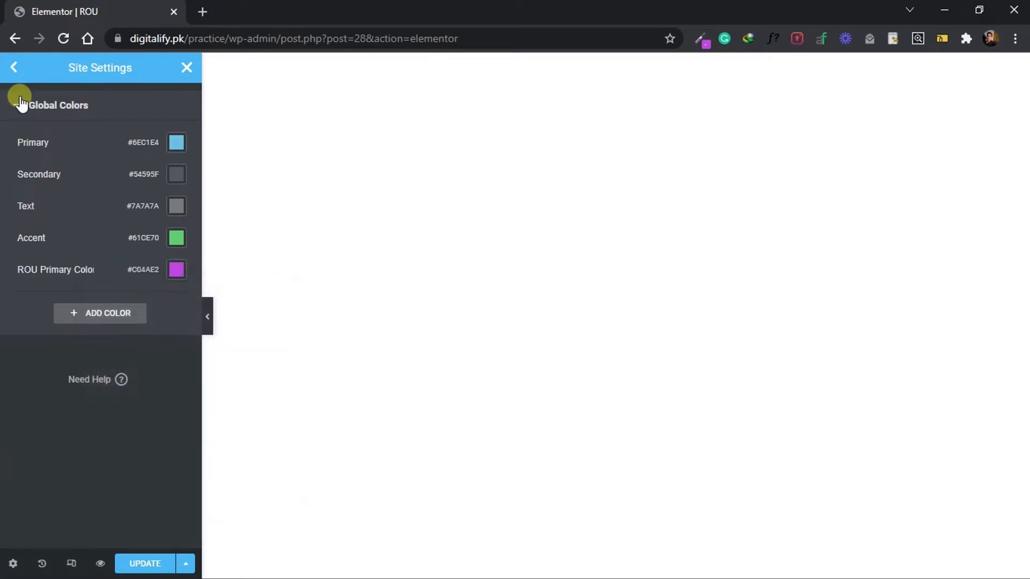
Set the font family of the Primary global font to Poppins.
{"action": "left_click", "coordinate": [15, 69]}
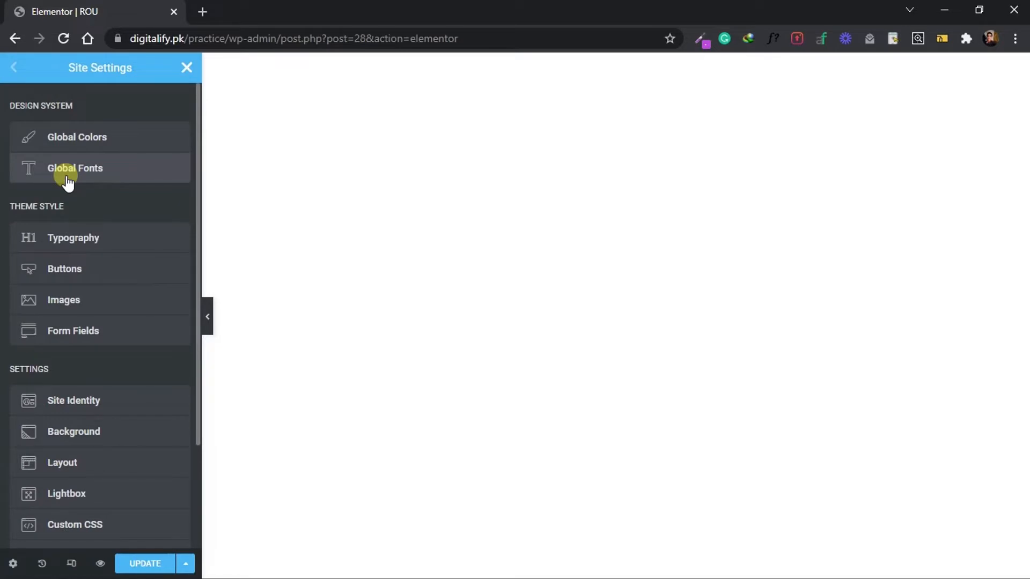
{"action": "left_click", "coordinate": [68, 182]}
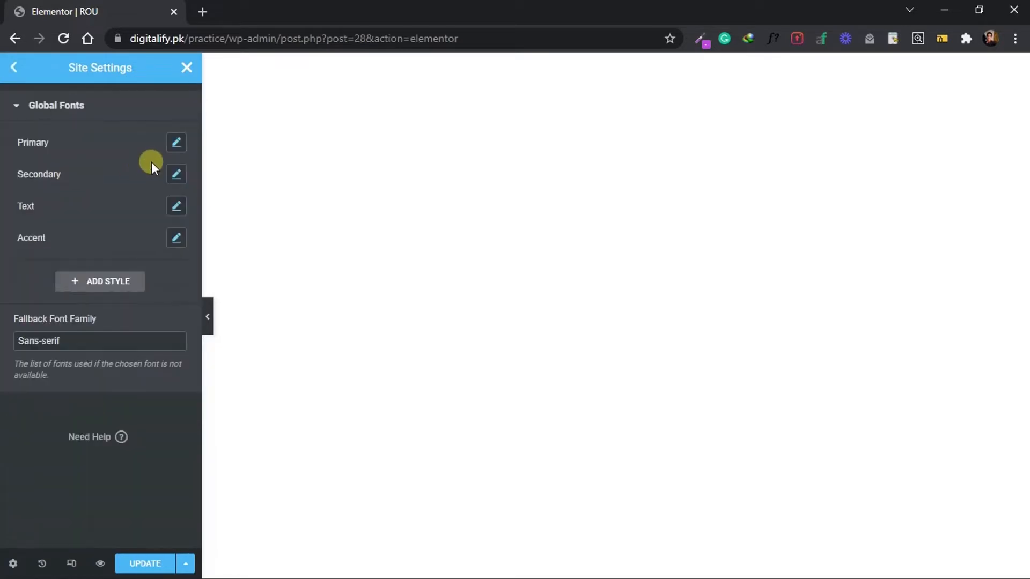
{"action": "left_click", "coordinate": [175, 144]}
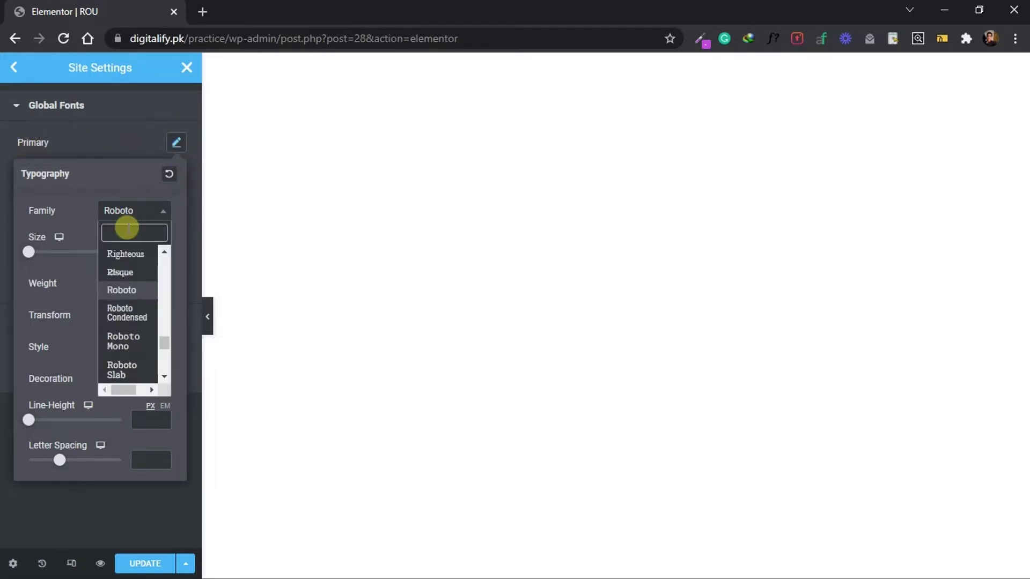
{"action": "type", "text": "popp"}
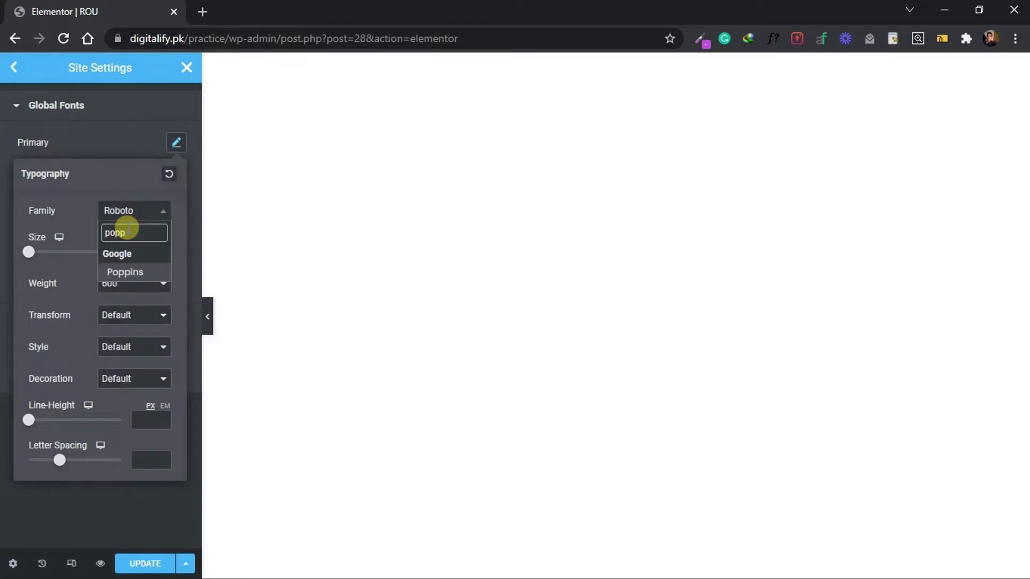
{"action": "key", "text": "Return"}
{"action": "left_click", "coordinate": [135, 138]}
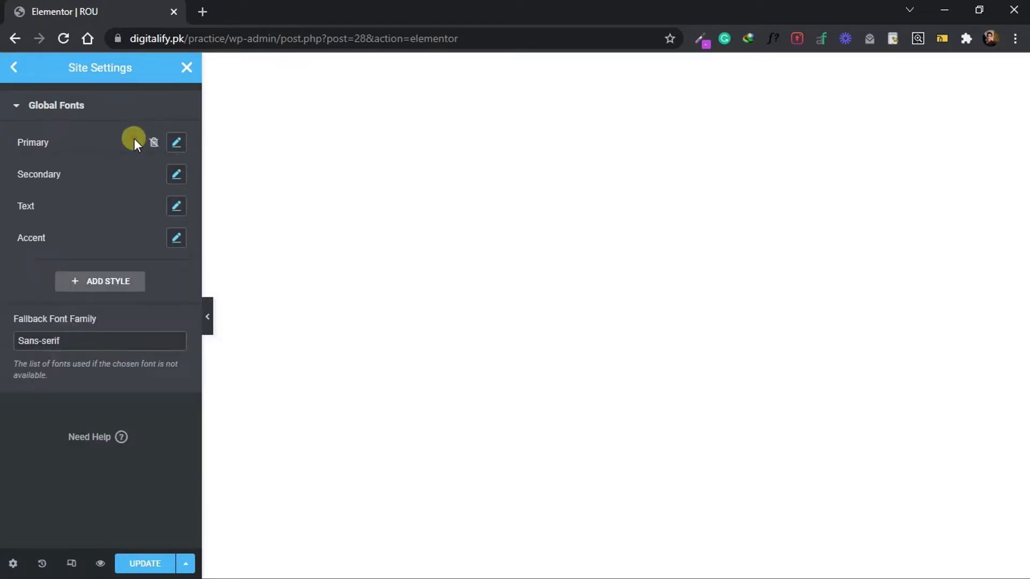
Update the site settings and return to the Elementor widget editor.
{"action": "left_click", "coordinate": [18, 71]}
{"action": "left_click", "coordinate": [156, 562]}
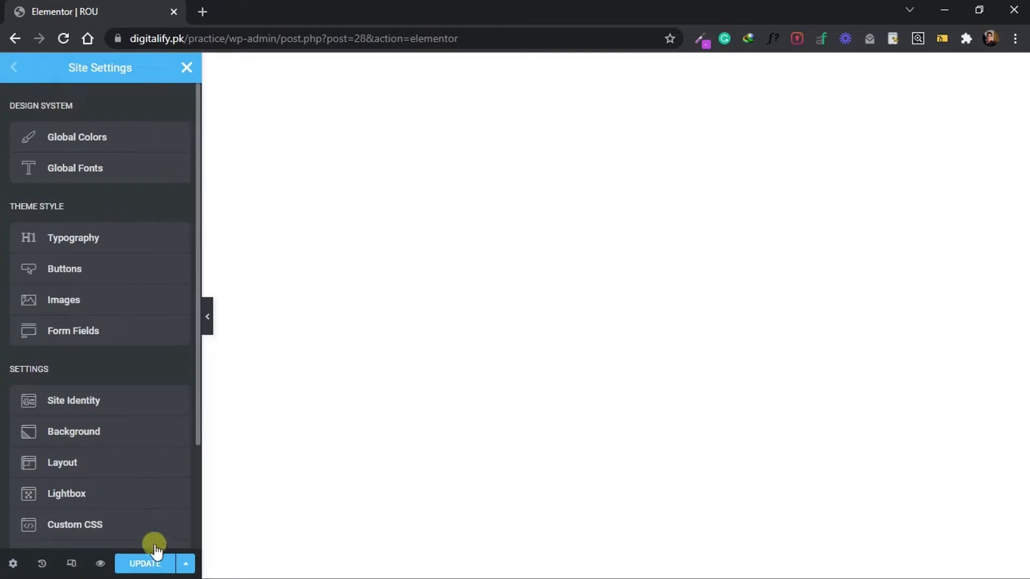
{"action": "left_click", "coordinate": [21, 71]}
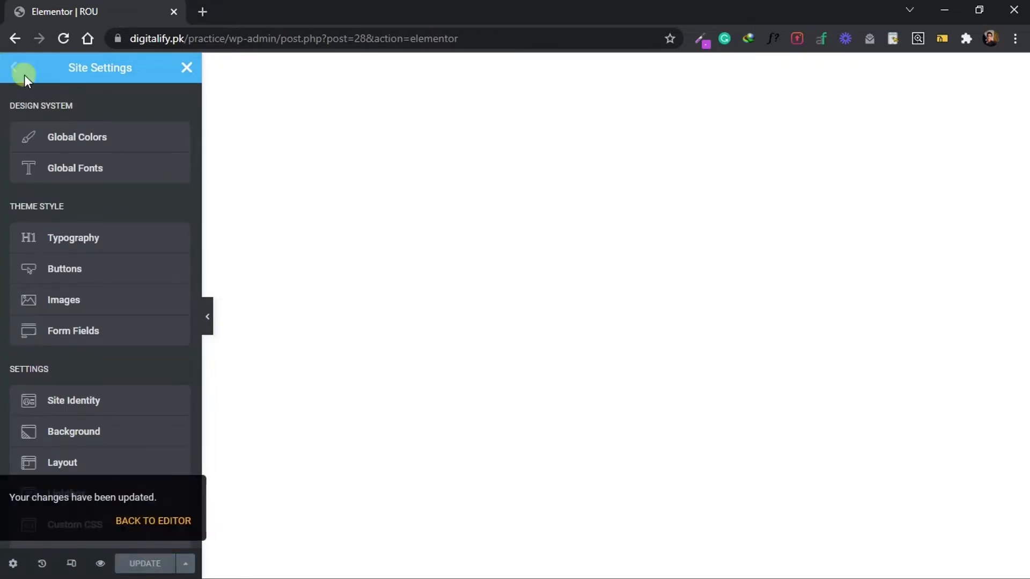
{"action": "left_click", "coordinate": [187, 69]}
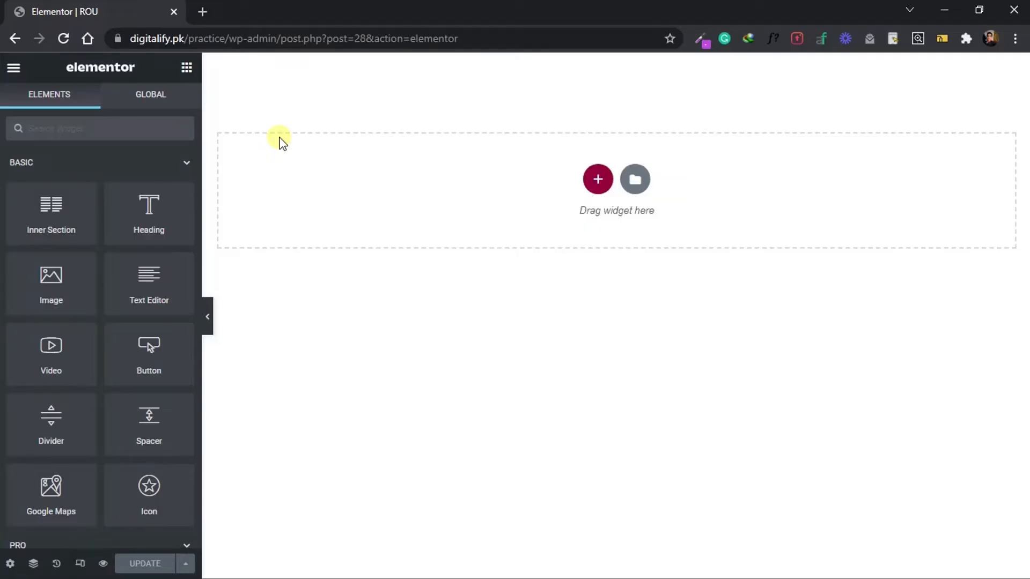
Mark out the hero area in the Photoshop design and, back in Elementor, add a single-column section with Full Width content.
{"action": "left_click_drag", "start_coordinate": [138, 137], "coordinate": [633, 401]}
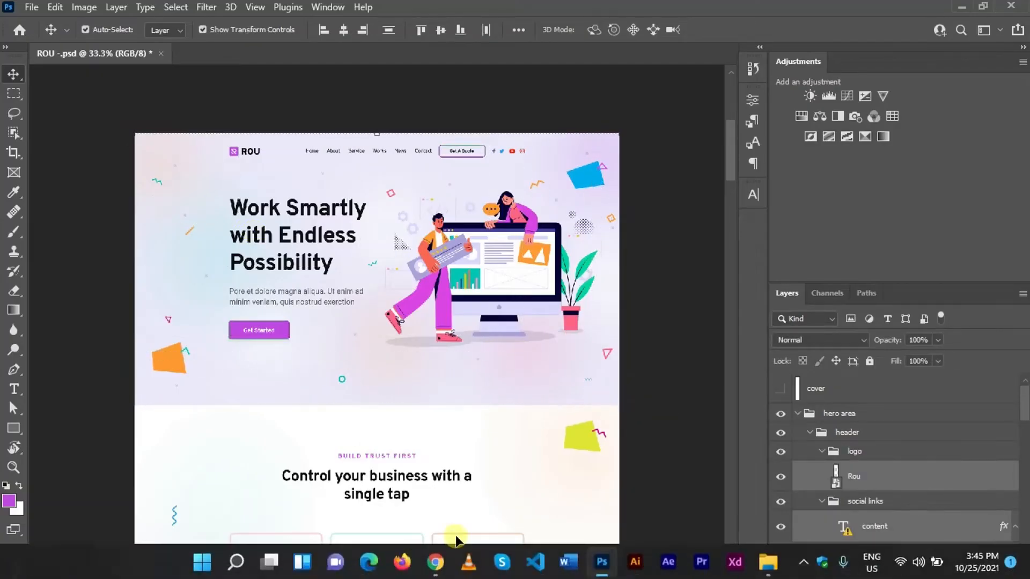
{"action": "left_click", "coordinate": [437, 563]}
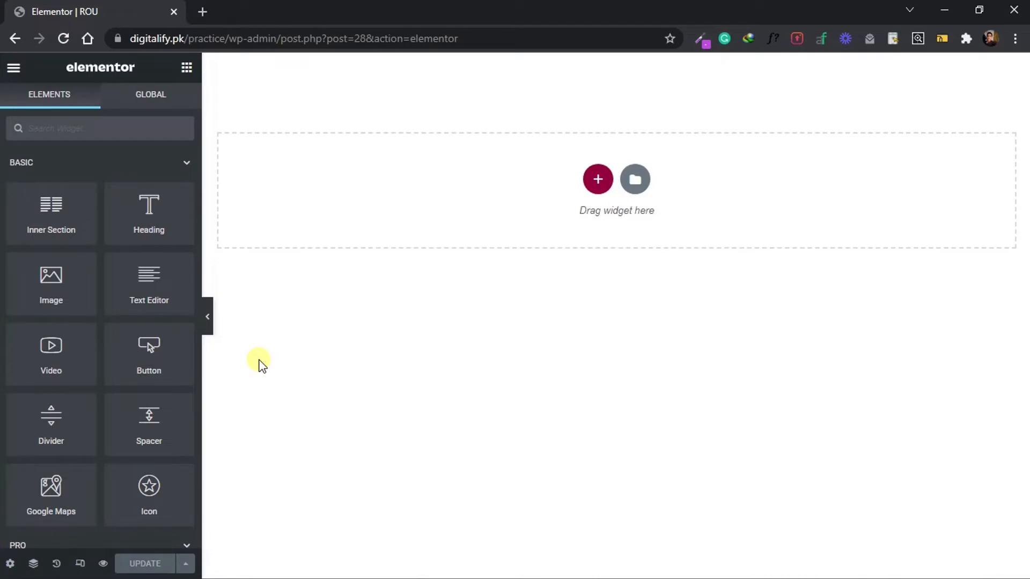
{"action": "left_click", "coordinate": [600, 182]}
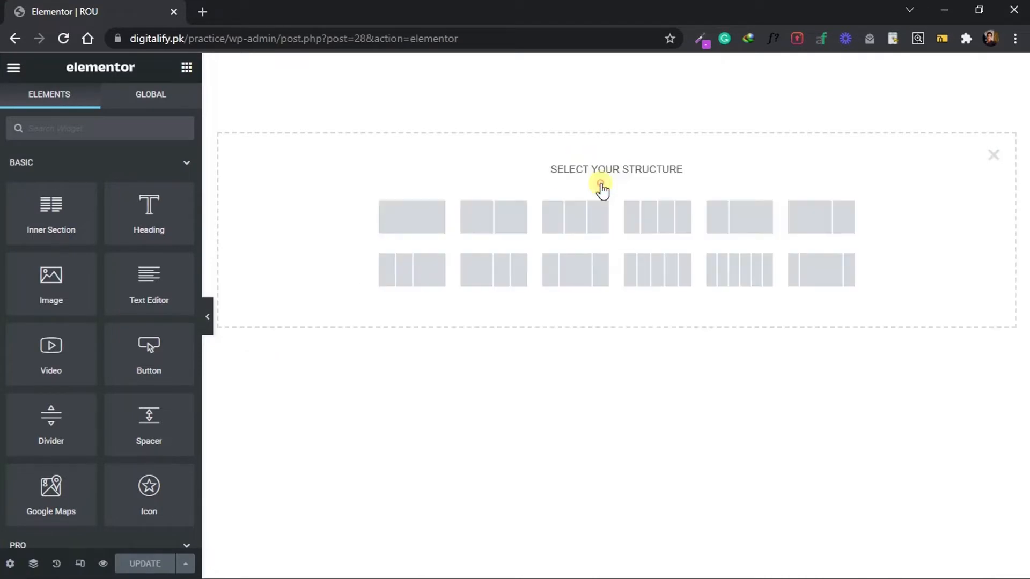
{"action": "left_click", "coordinate": [399, 212]}
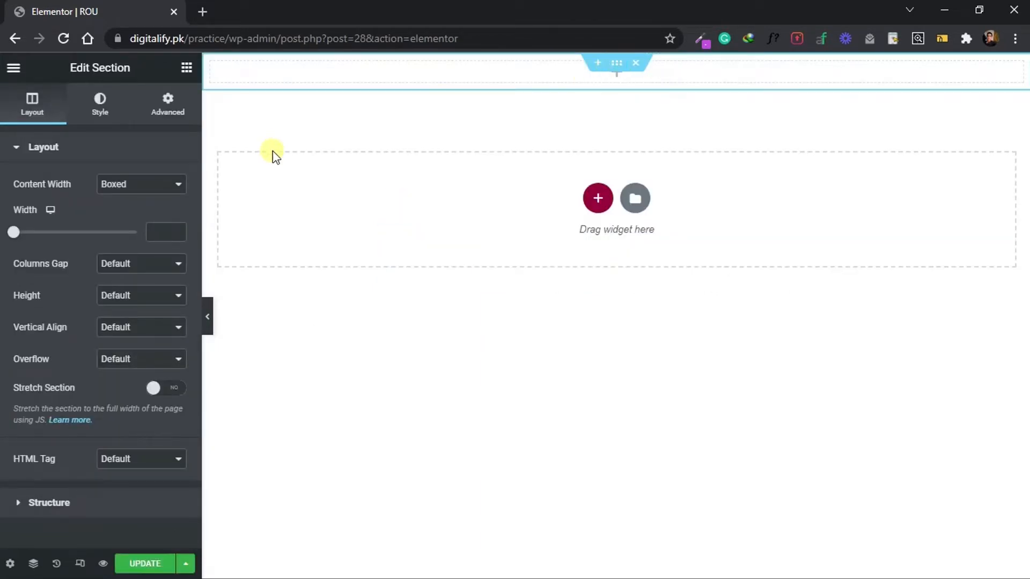
{"action": "left_click", "coordinate": [161, 186]}
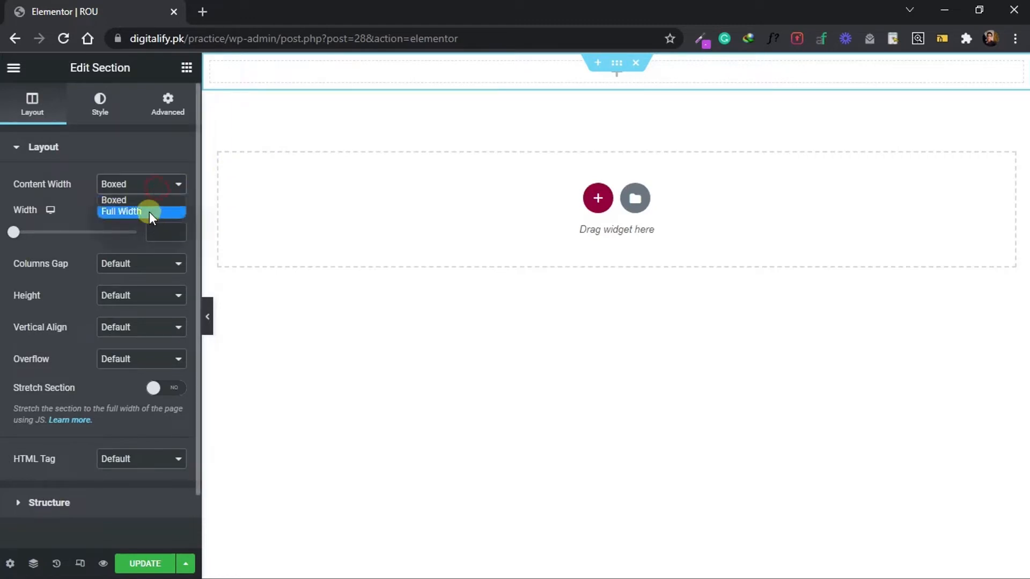
{"action": "left_click", "coordinate": [149, 212]}
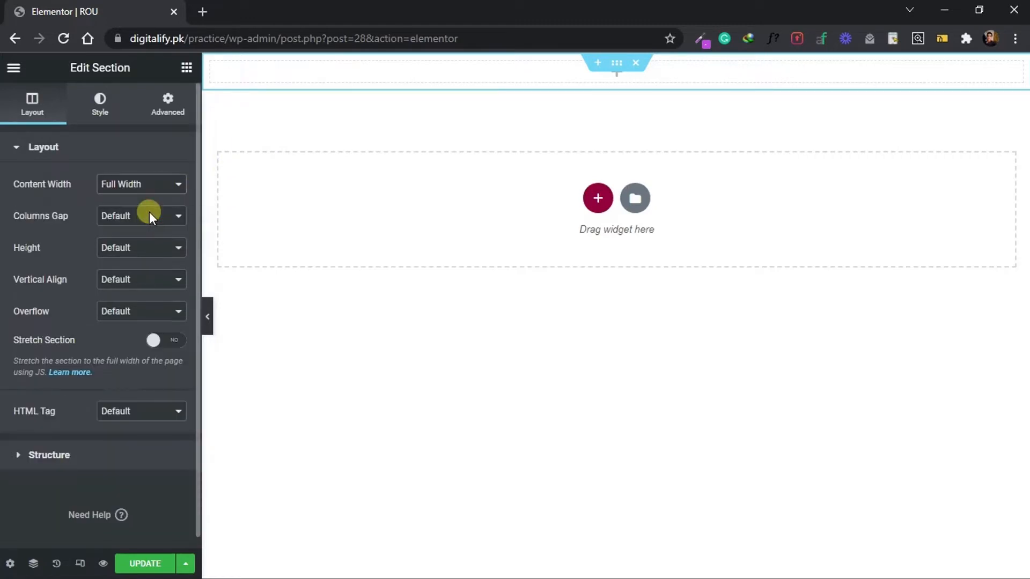
Give the hero section a classic background and upload hero-bg.png as its background image.
{"action": "left_click", "coordinate": [99, 108]}
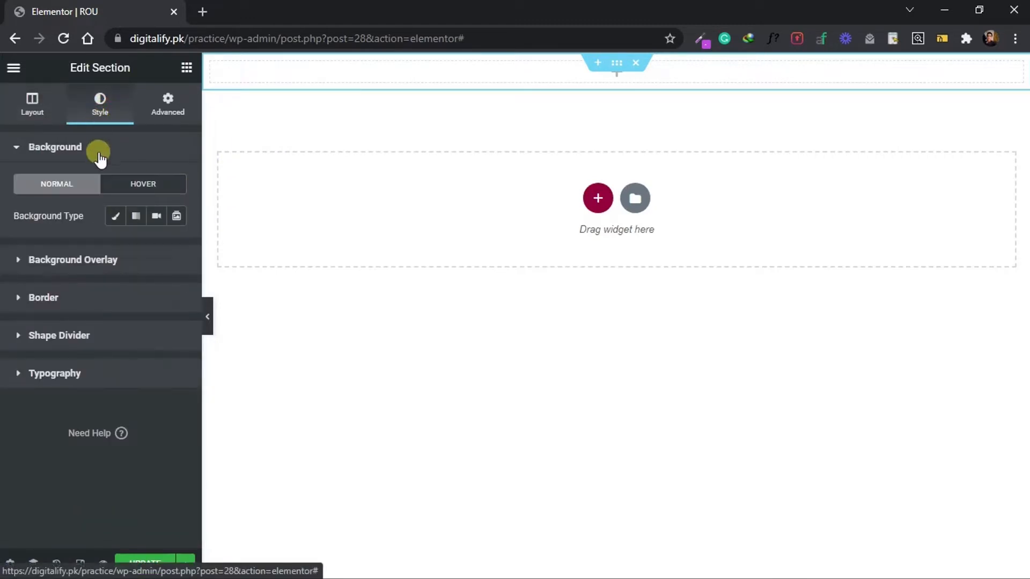
{"action": "left_click", "coordinate": [117, 217]}
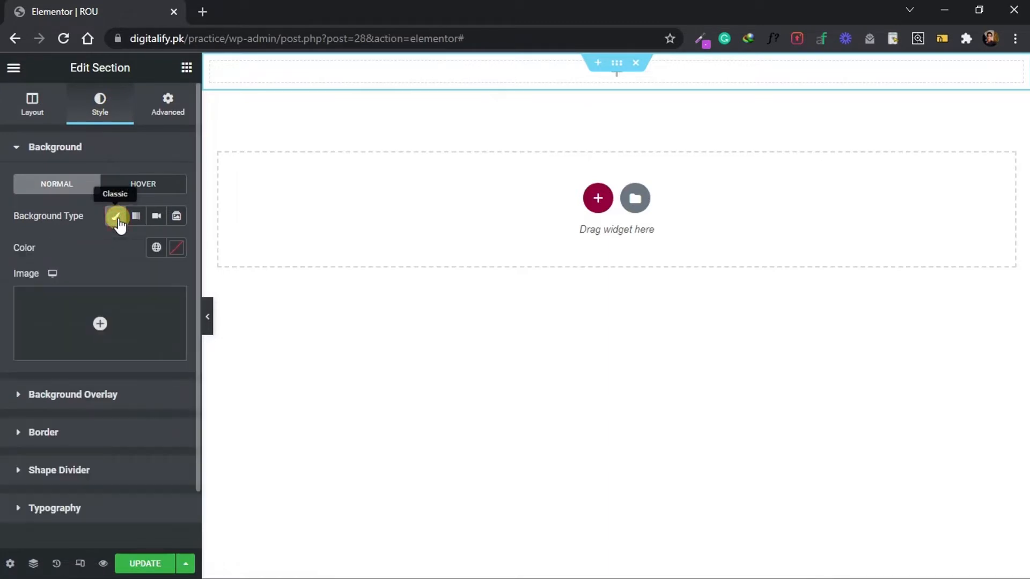
{"action": "left_click", "coordinate": [128, 311]}
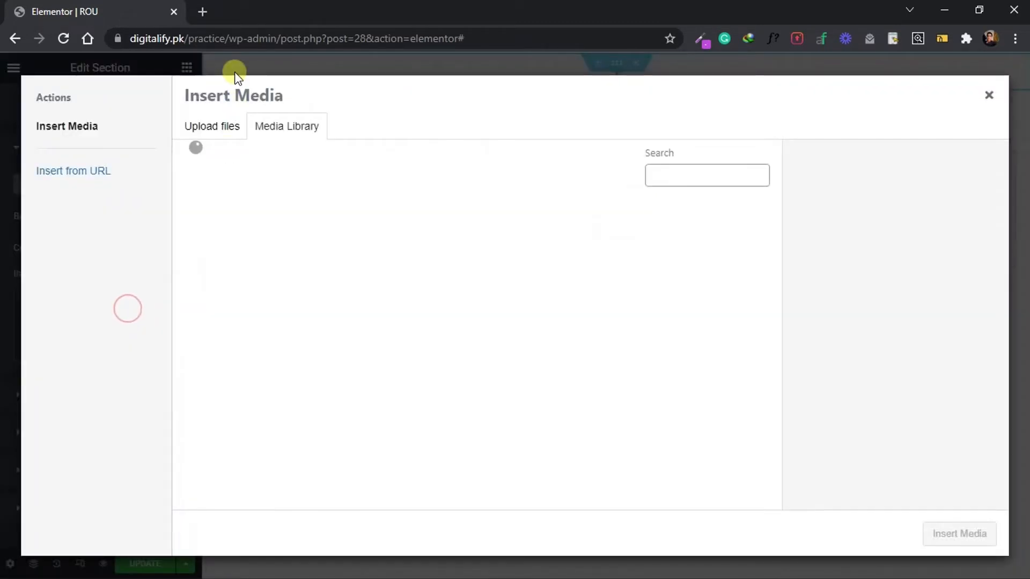
{"action": "left_click", "coordinate": [209, 141]}
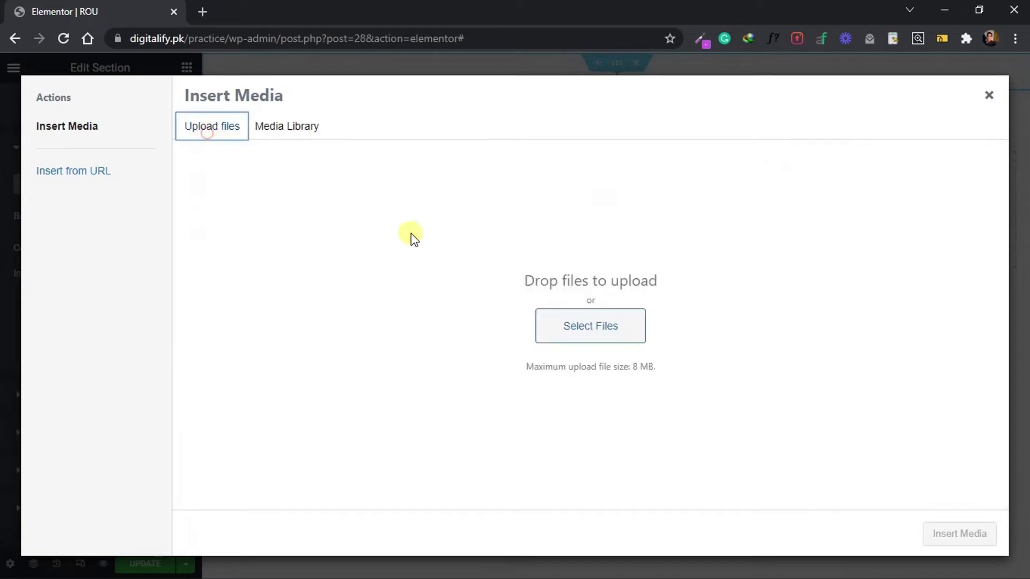
{"action": "left_click", "coordinate": [580, 323]}
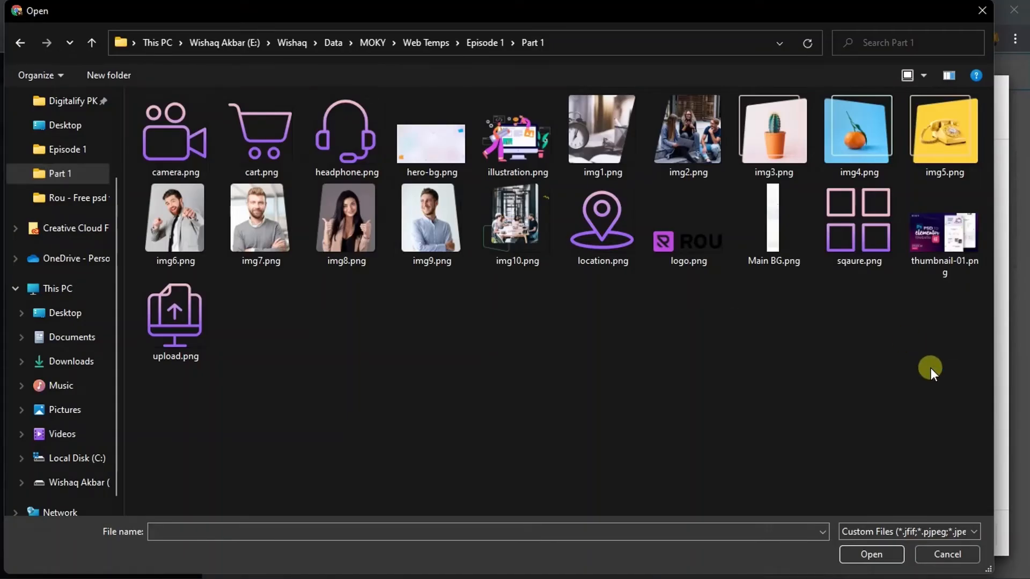
{"action": "double_click", "coordinate": [449, 161]}
{"action": "left_click", "coordinate": [948, 535]}
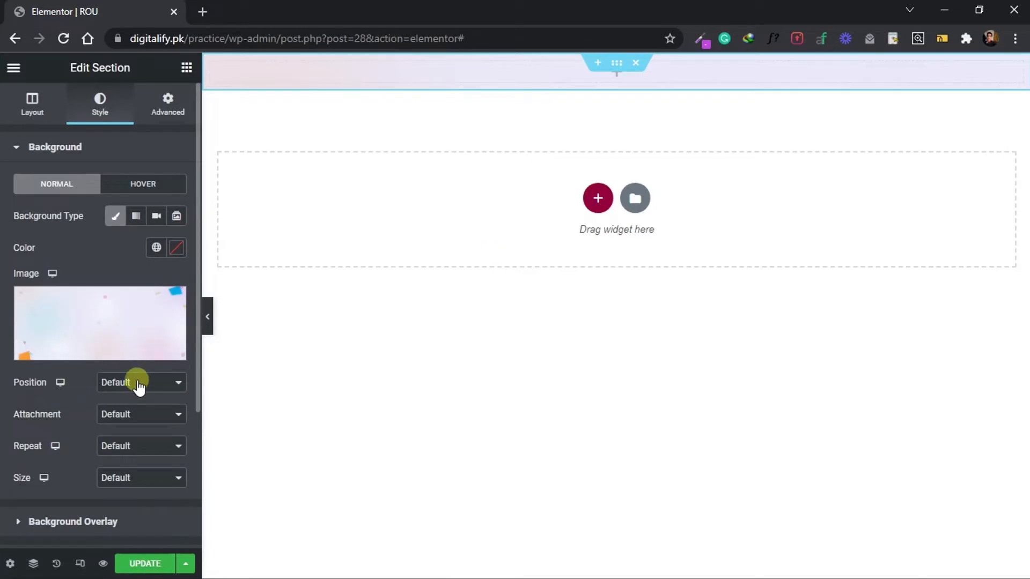
Set the hero background image's position to Top Center, repeat to No-repeat and size to Cover.
{"action": "left_click", "coordinate": [138, 385]}
{"action": "left_click", "coordinate": [136, 445]}
{"action": "left_click", "coordinate": [101, 450]}
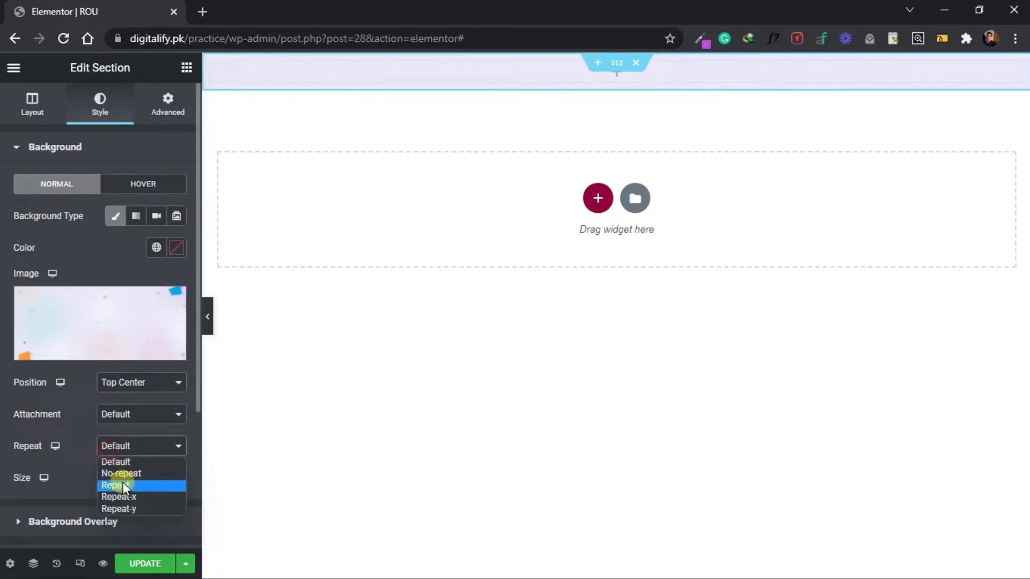
{"action": "left_click", "coordinate": [123, 472]}
{"action": "left_click", "coordinate": [117, 478]}
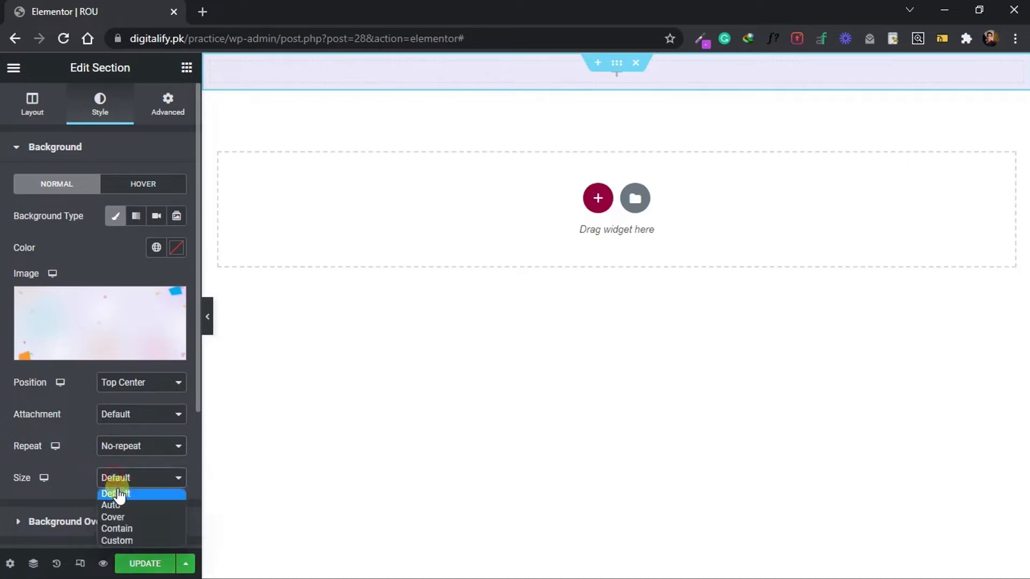
{"action": "left_click", "coordinate": [118, 516]}
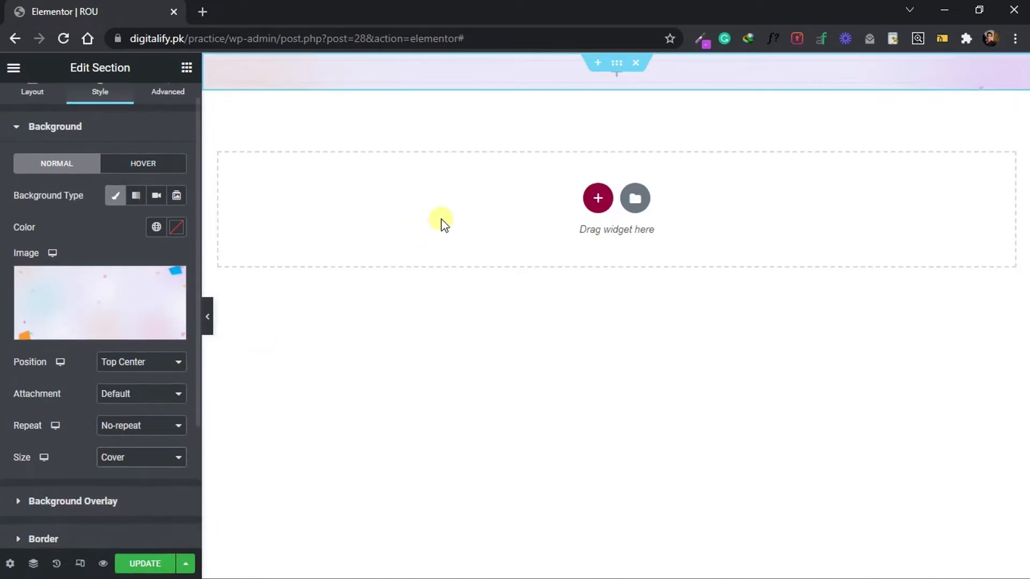
Add an inner section inside the hero section, check the header layout in the Photoshop design and return to Elementor in the browser.
{"action": "left_click", "coordinate": [187, 67]}
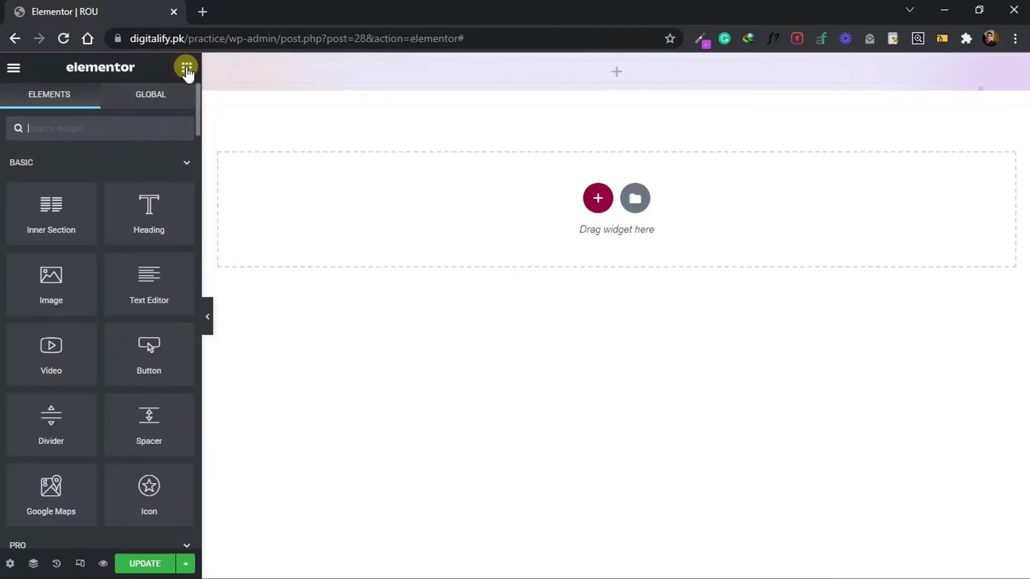
{"action": "left_click_drag", "start_coordinate": [64, 218], "coordinate": [329, 75]}
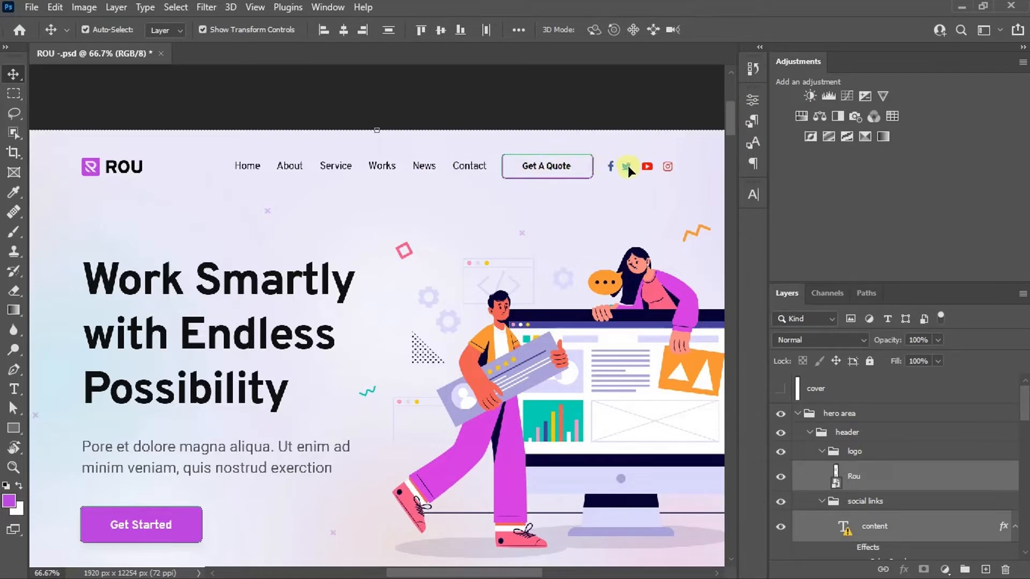
{"action": "left_click", "coordinate": [437, 561]}
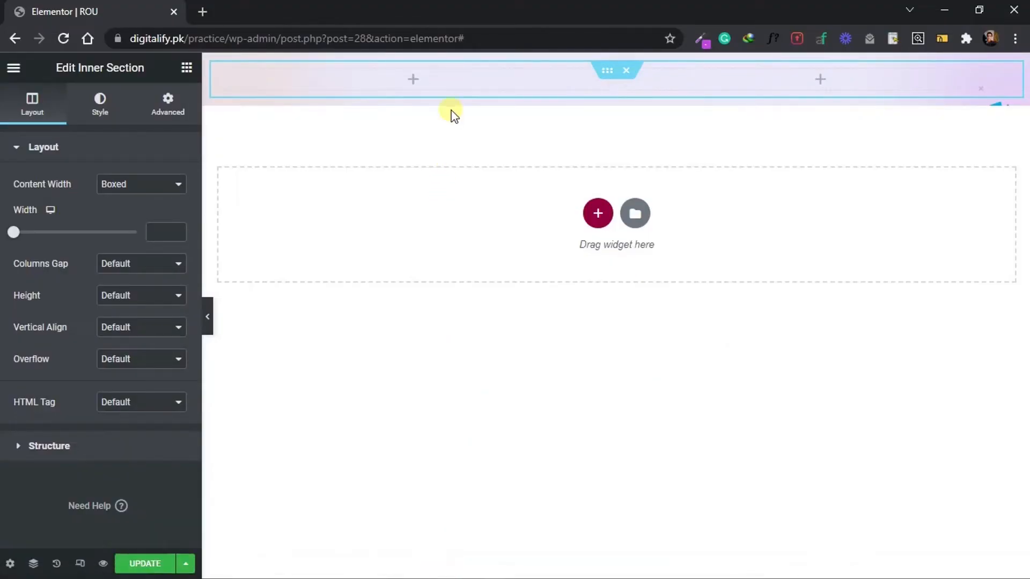
Duplicate the inner section's first column twice to make four columns, narrow the first, third and last, and make the second the widest.
{"action": "right_click", "coordinate": [223, 81]}
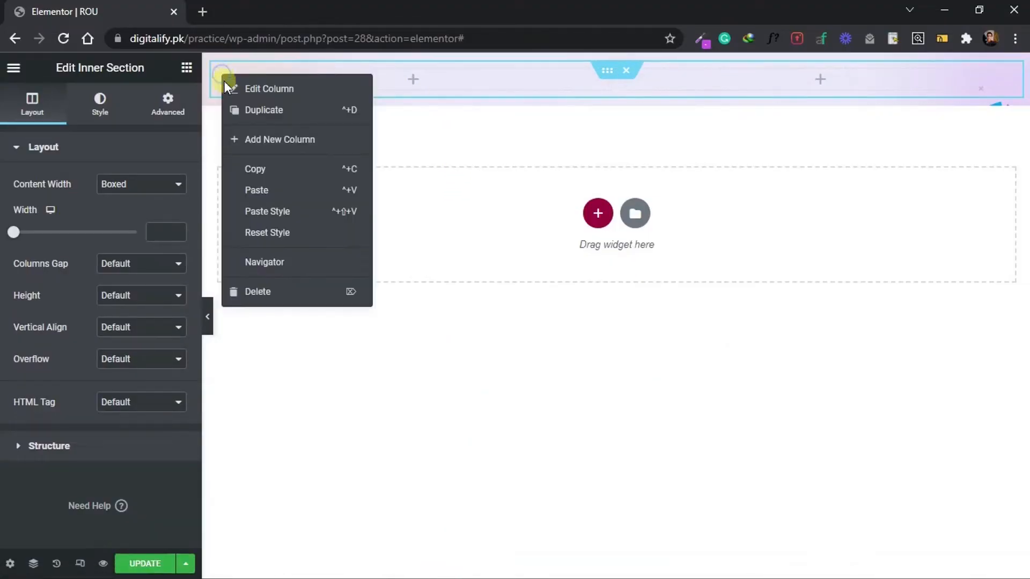
{"action": "left_click", "coordinate": [236, 107]}
{"action": "right_click", "coordinate": [223, 75]}
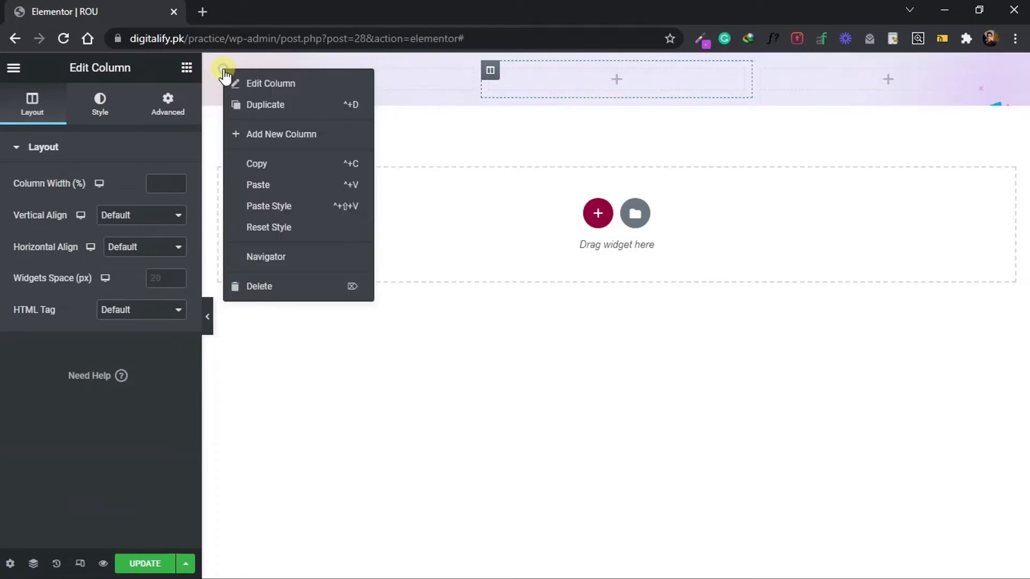
{"action": "left_click", "coordinate": [236, 100]}
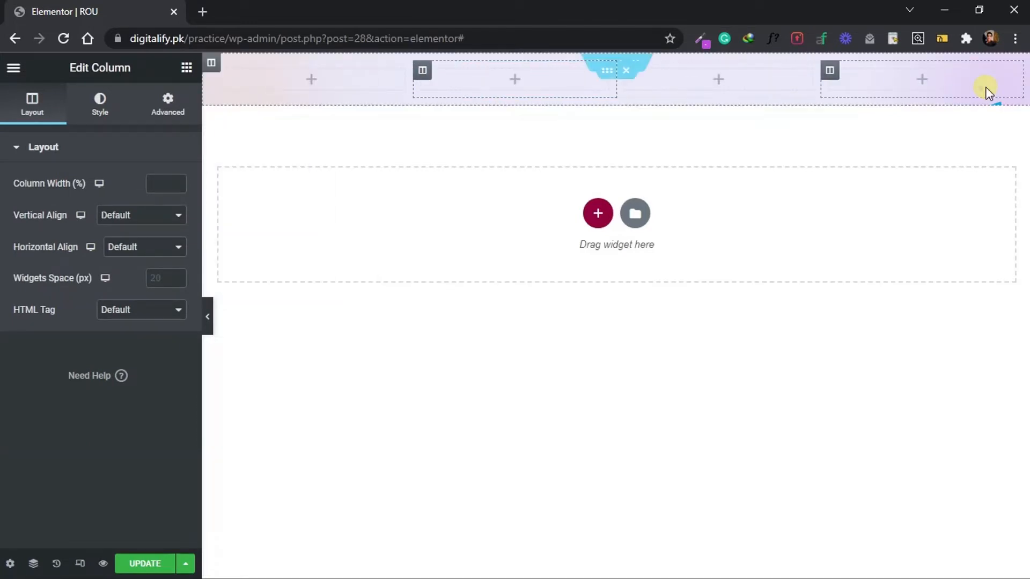
{"action": "left_click_drag", "start_coordinate": [820, 85], "coordinate": [918, 86]}
{"action": "left_click_drag", "start_coordinate": [413, 86], "coordinate": [299, 90]}
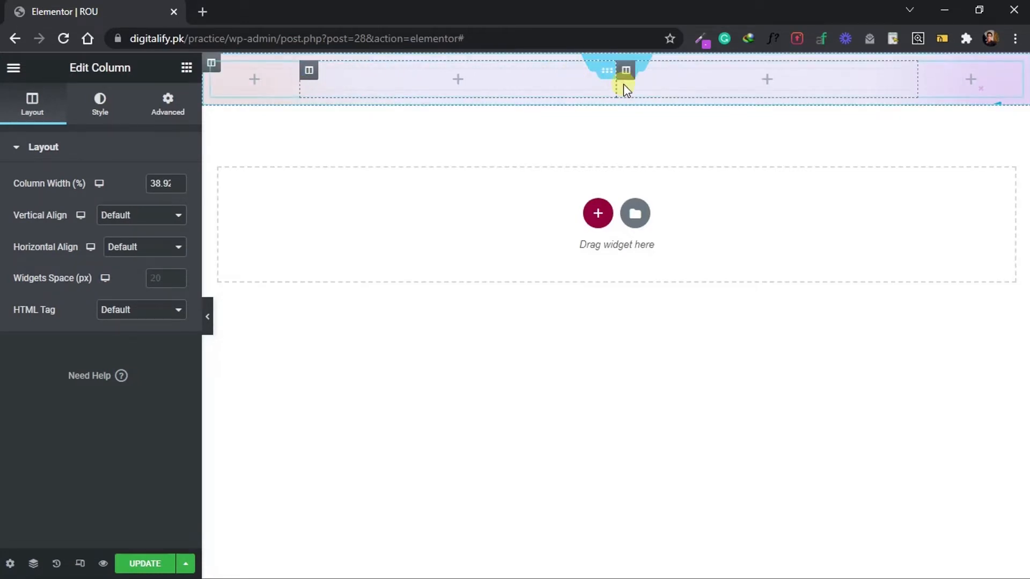
{"action": "left_click_drag", "start_coordinate": [620, 85], "coordinate": [814, 85]}
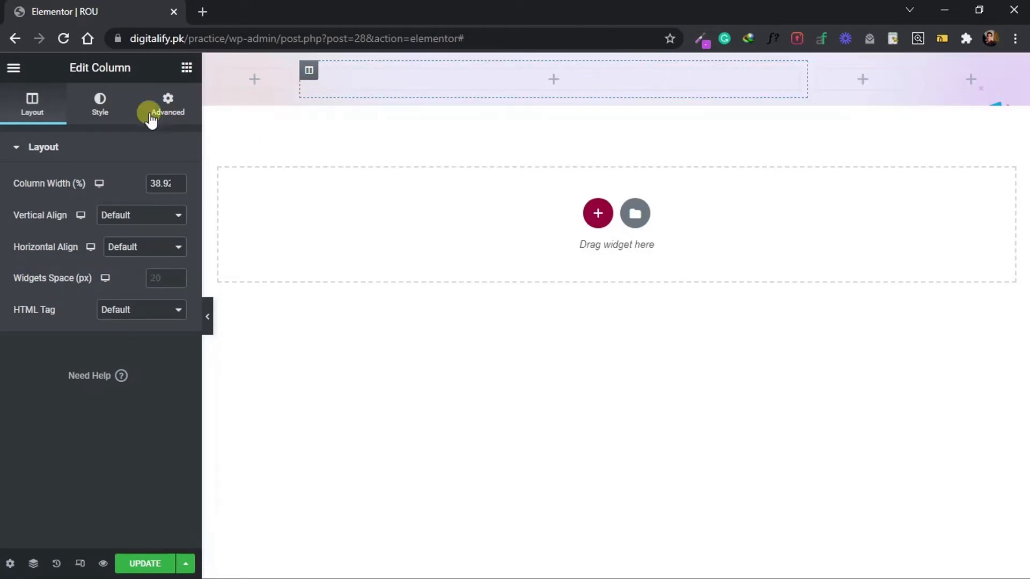
Add an Image widget with the uploaded logo.png to the first header column and widen that column slightly.
{"action": "left_click", "coordinate": [186, 67]}
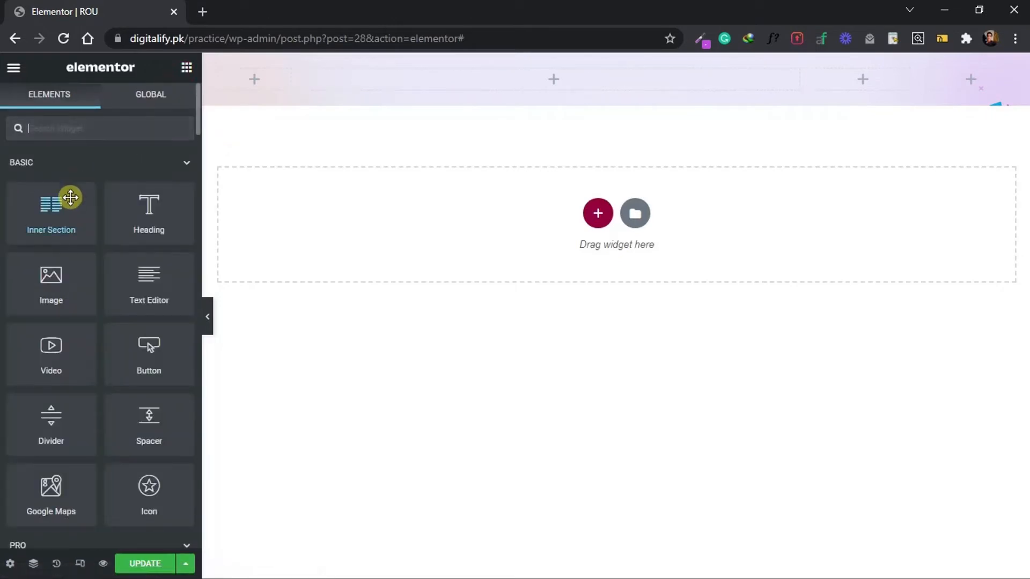
{"action": "left_click_drag", "start_coordinate": [51, 270], "coordinate": [234, 83]}
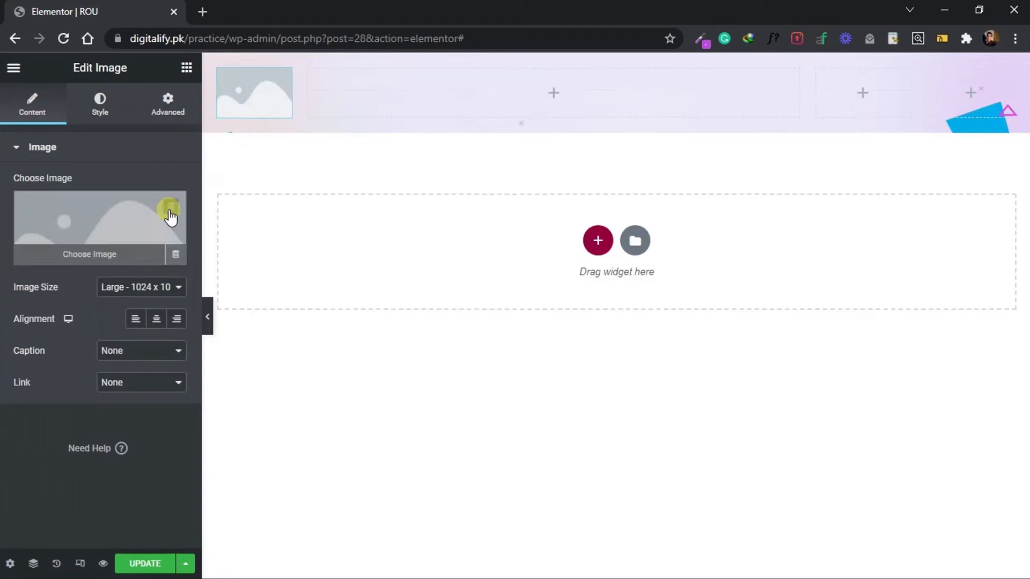
{"action": "left_click", "coordinate": [107, 223]}
{"action": "left_click", "coordinate": [195, 134]}
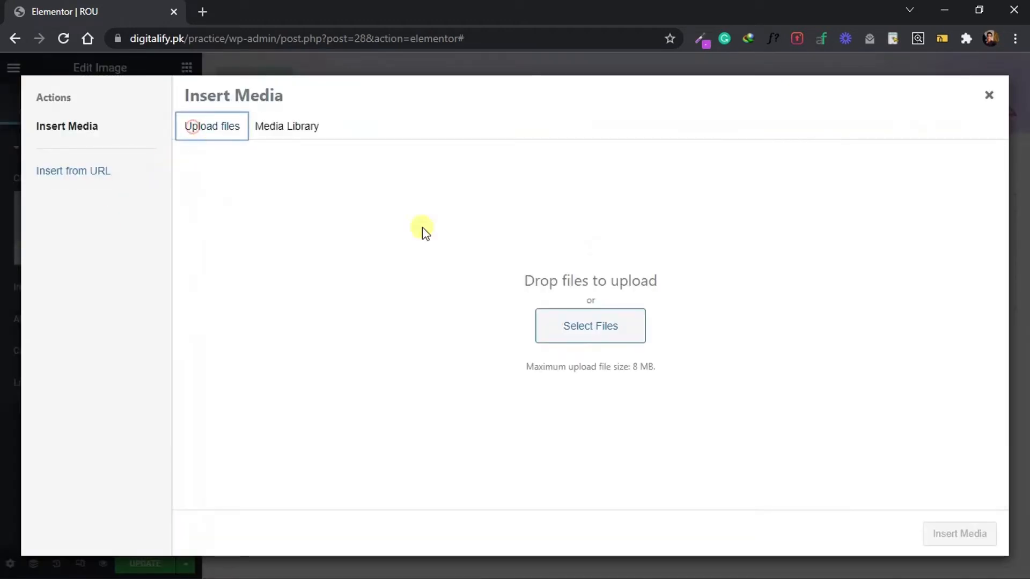
{"action": "left_click", "coordinate": [607, 325]}
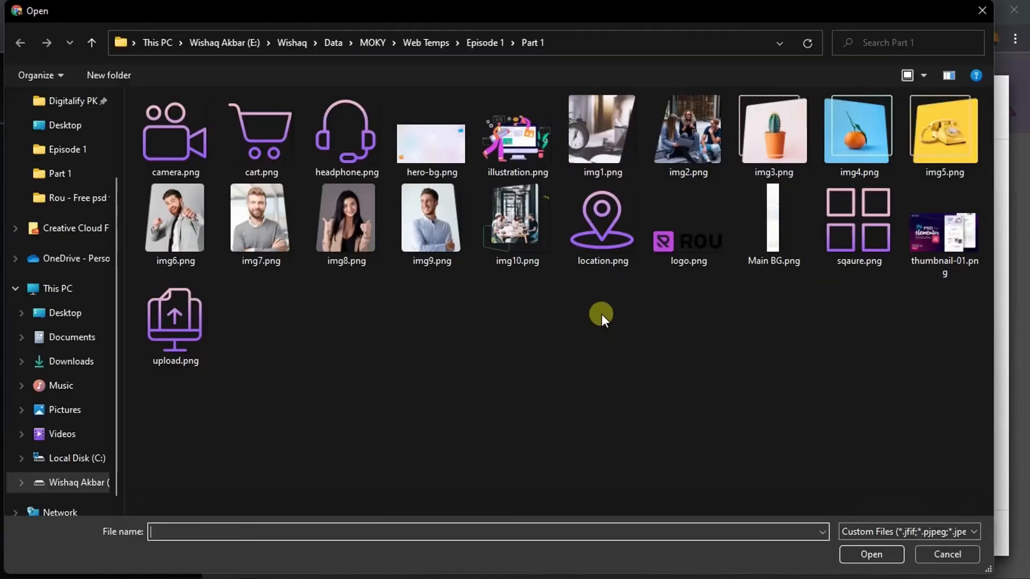
{"action": "left_click", "coordinate": [666, 241]}
{"action": "double_click", "coordinate": [666, 240]}
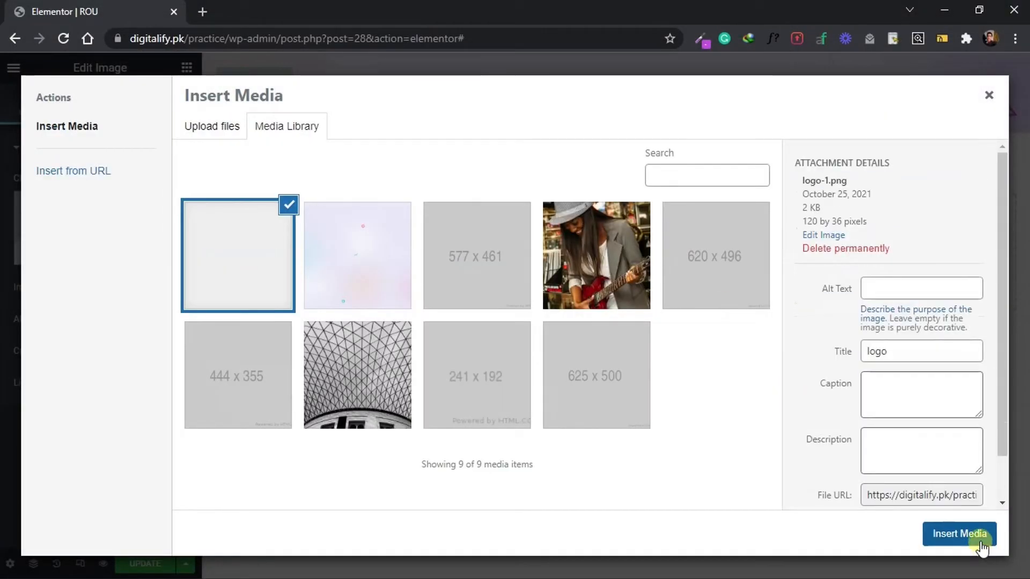
{"action": "left_click", "coordinate": [975, 539]}
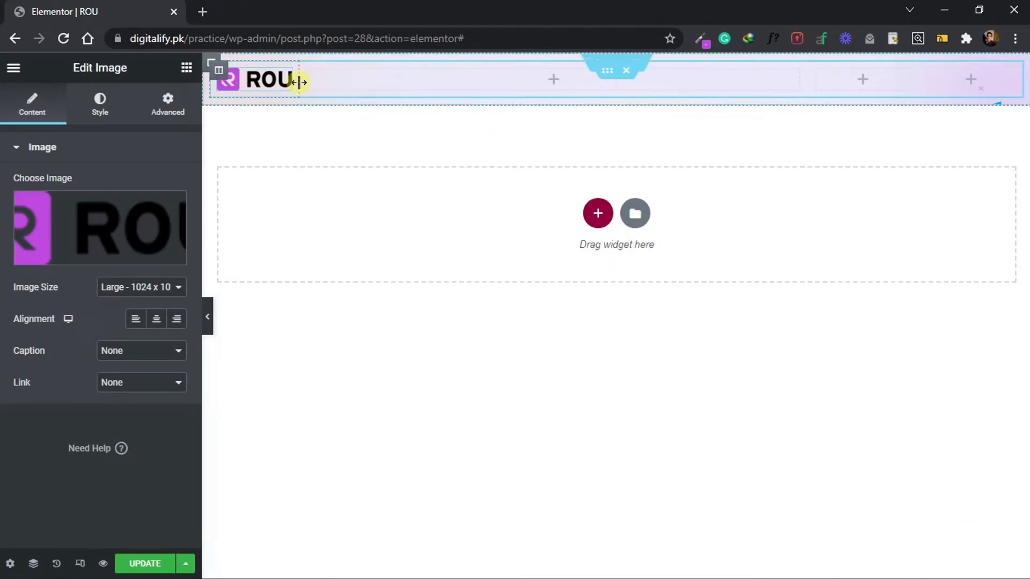
{"action": "left_click_drag", "start_coordinate": [299, 81], "coordinate": [313, 82]}
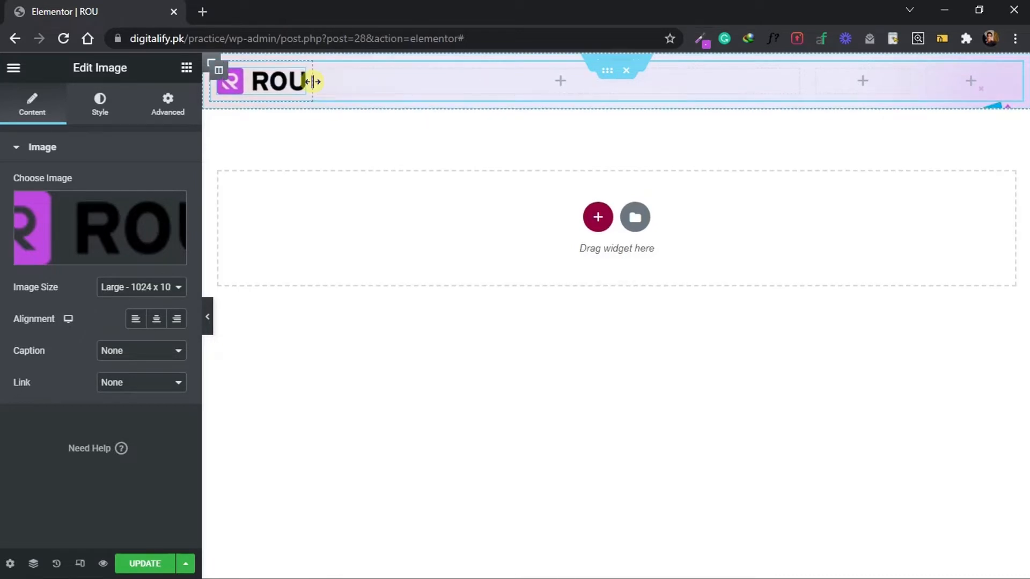
Add a Nav Menu widget to the second header column, keep Main Menu as its menu and align it right.
{"action": "left_click", "coordinate": [359, 176]}
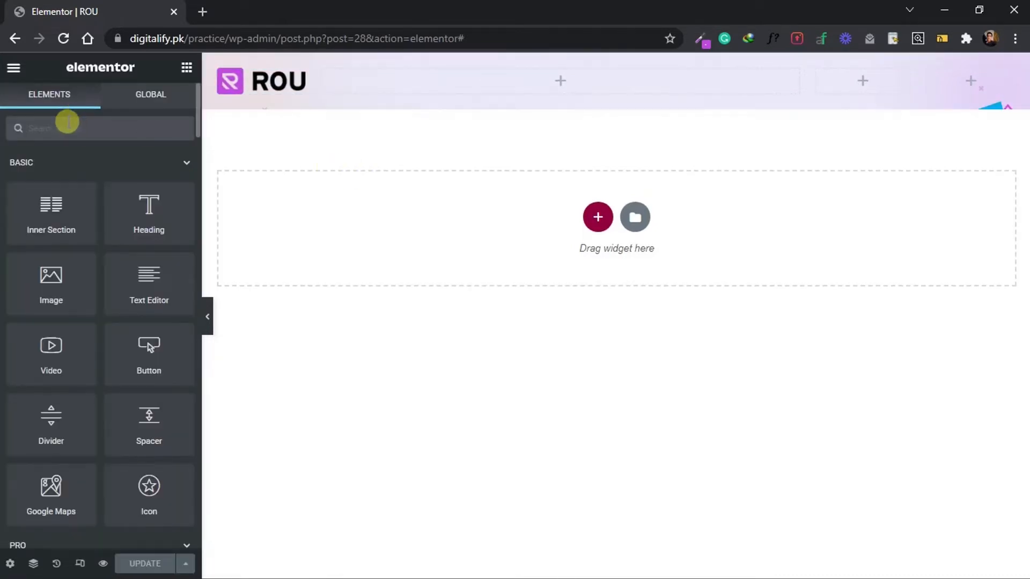
{"action": "type", "text": "menu"}
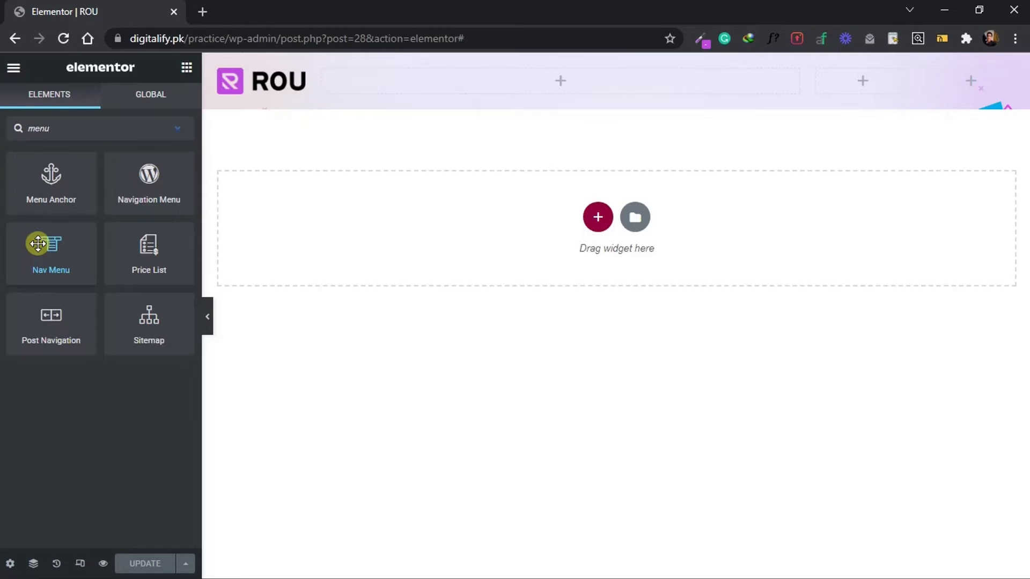
{"action": "left_click_drag", "start_coordinate": [44, 240], "coordinate": [423, 79]}
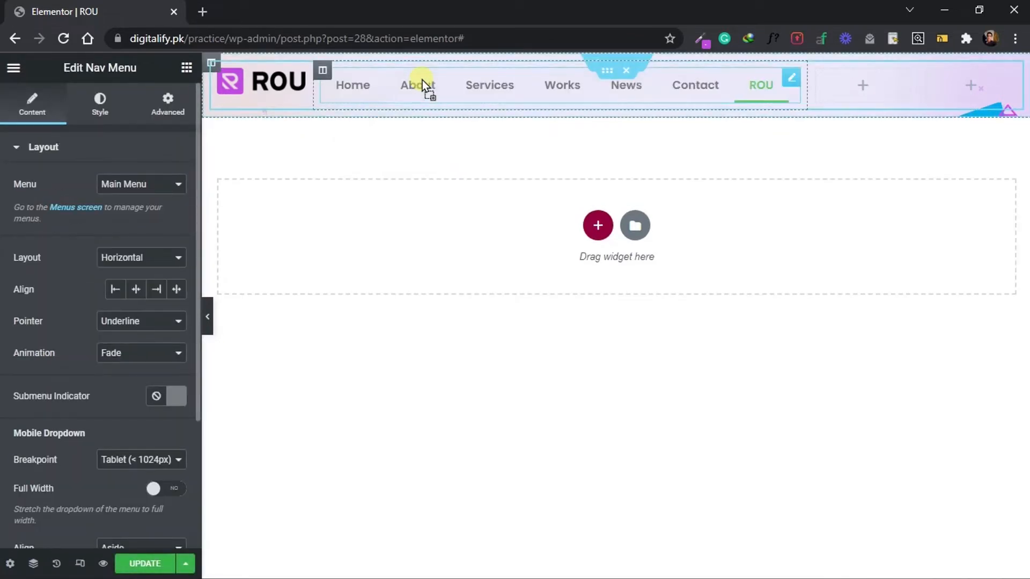
{"action": "left_click", "coordinate": [172, 185]}
{"action": "left_click", "coordinate": [167, 188]}
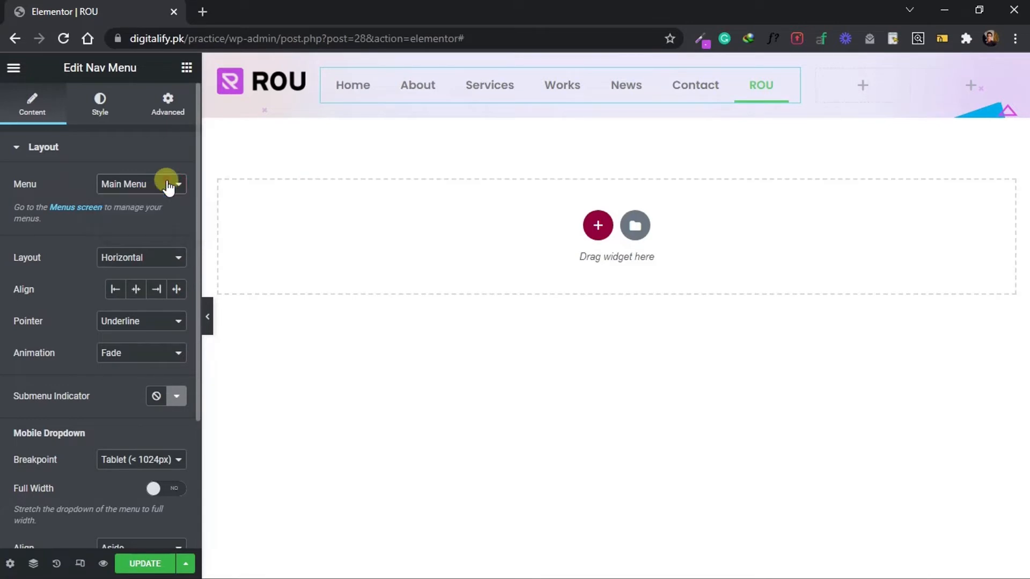
{"action": "left_click", "coordinate": [157, 289]}
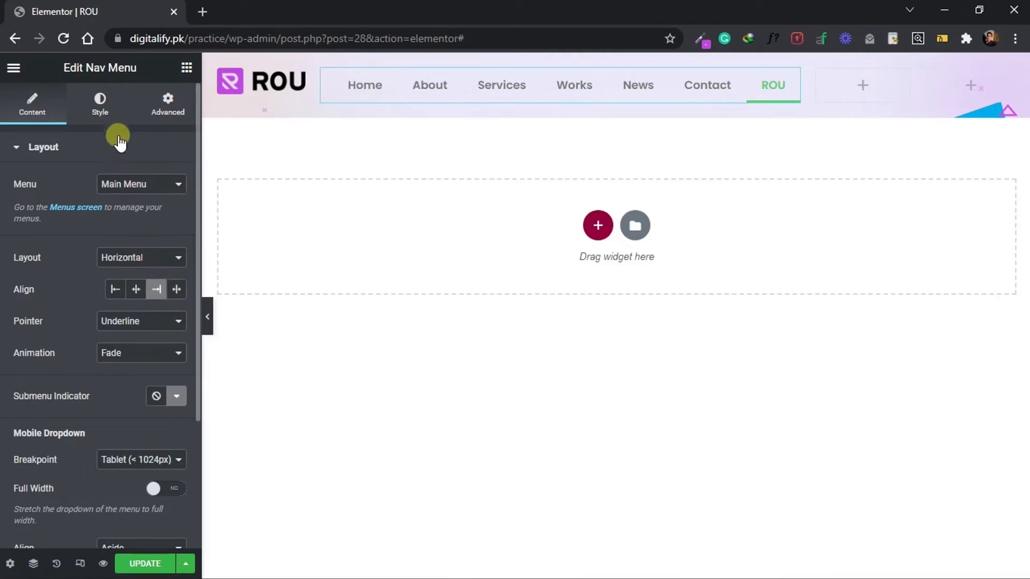
Style the nav menu with pointer width 2, horizontal padding 0, vertical padding 5 and space between 30.
{"action": "left_click", "coordinate": [94, 101]}
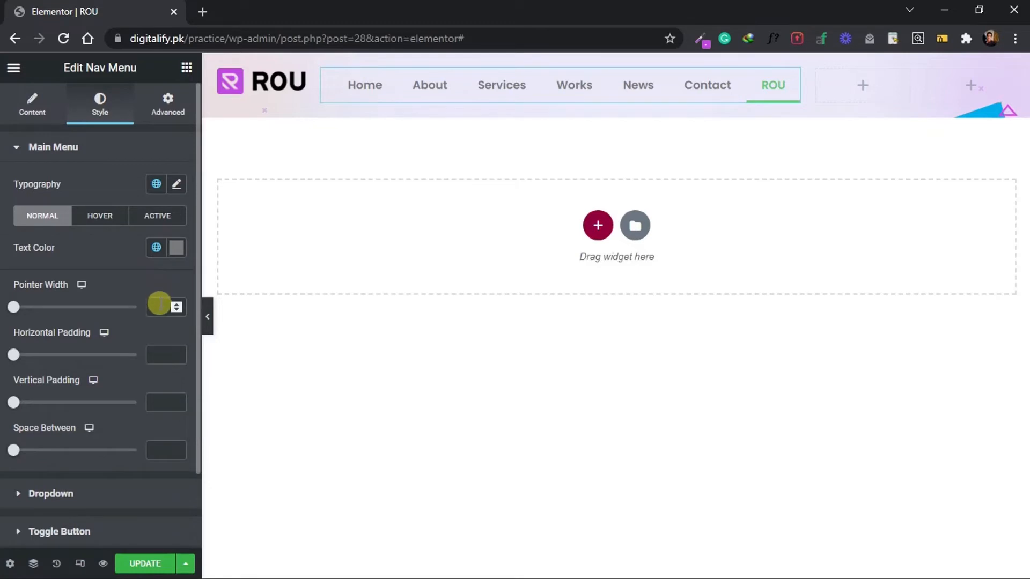
{"action": "left_click", "coordinate": [159, 305]}
{"action": "type", "text": "2"}
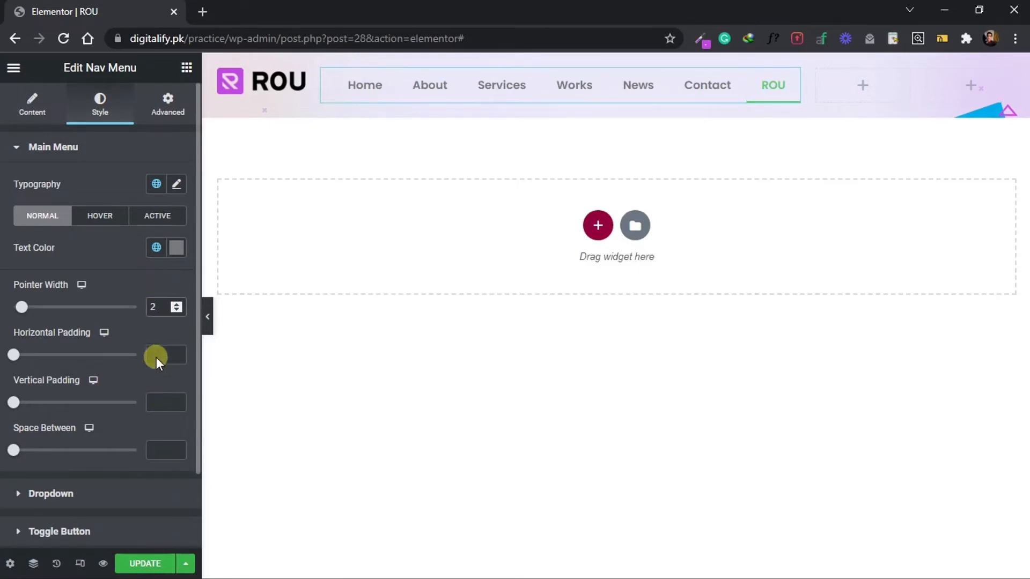
{"action": "type", "text": "0"}
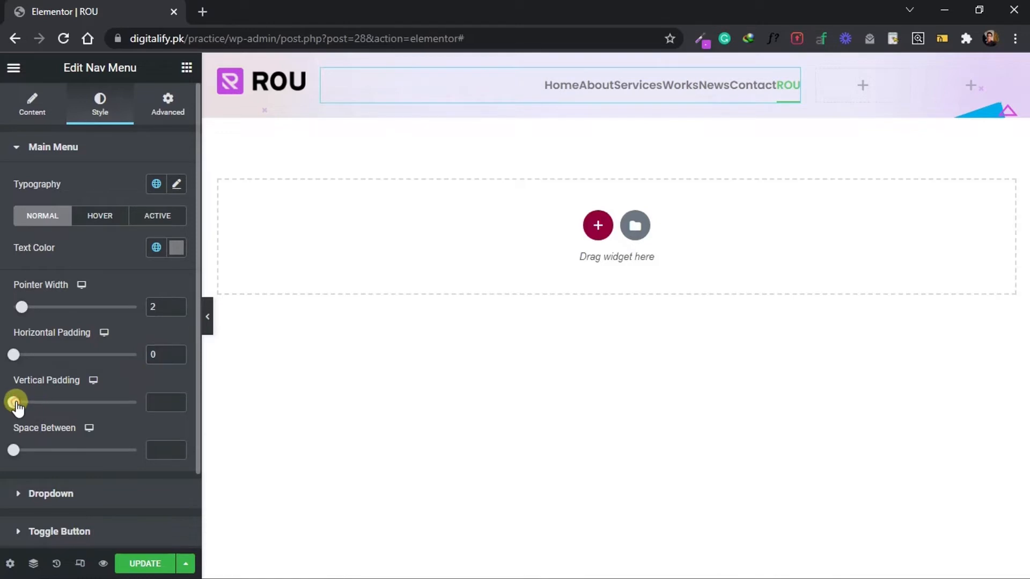
{"action": "left_click_drag", "start_coordinate": [14, 403], "coordinate": [26, 403]}
{"action": "left_click_drag", "start_coordinate": [11, 450], "coordinate": [23, 449]}
{"action": "left_click_drag", "start_coordinate": [157, 449], "coordinate": [137, 450]}
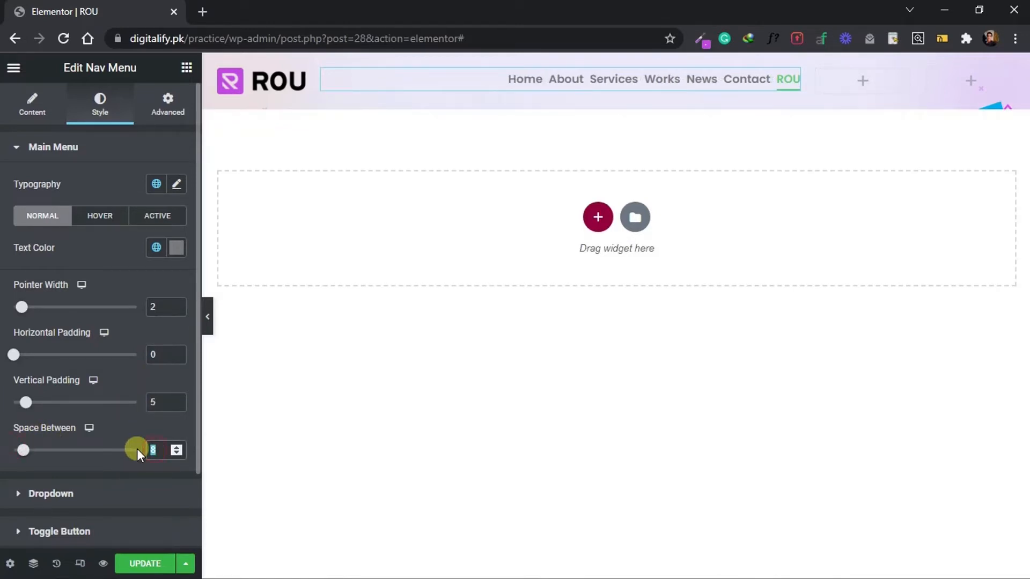
{"action": "type", "text": "30"}
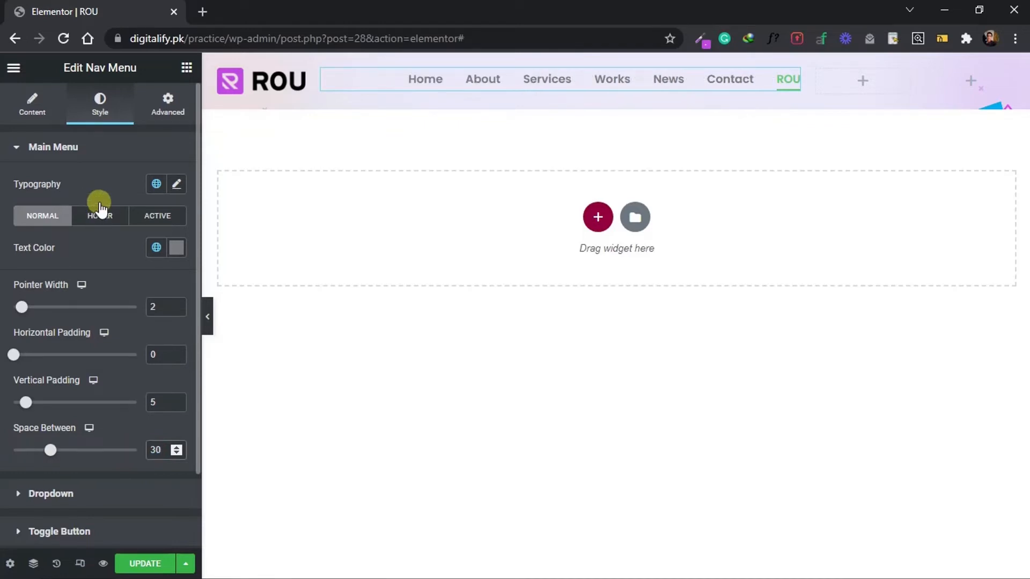
Set the nav menu's text and pointer colors to ROU Primary Color for both the hover and active states.
{"action": "left_click", "coordinate": [97, 221]}
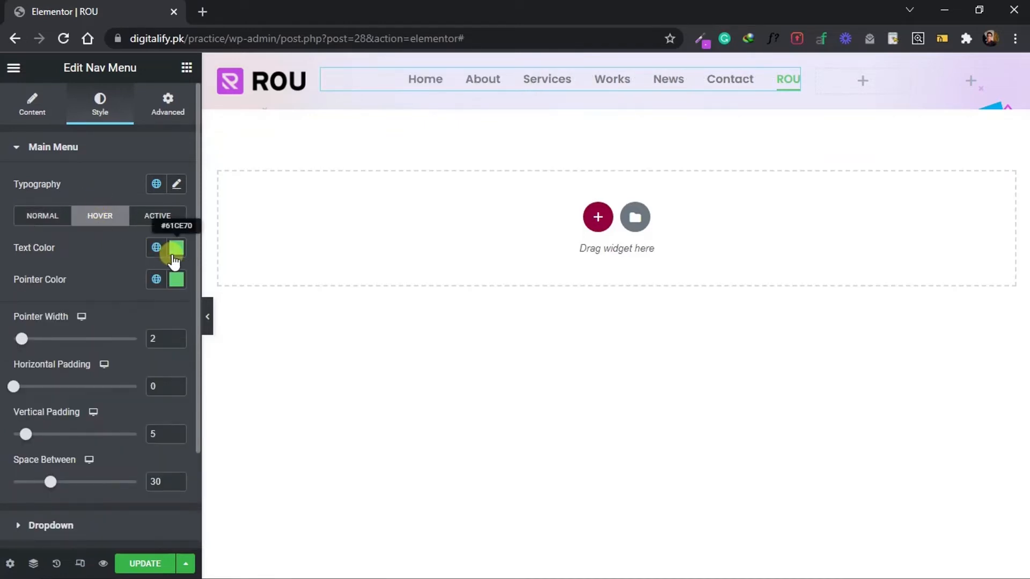
{"action": "left_click", "coordinate": [156, 279]}
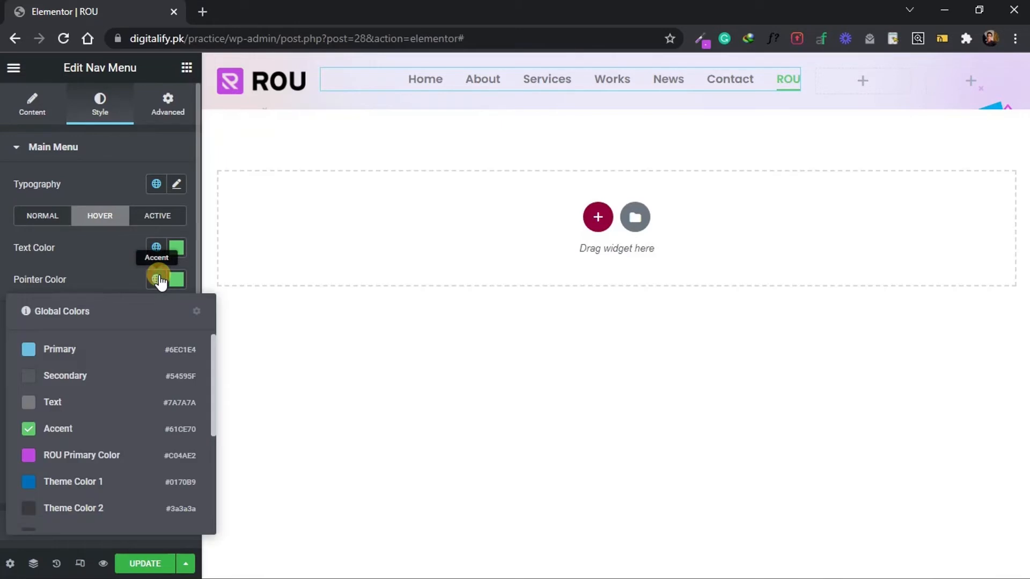
{"action": "left_click", "coordinate": [109, 452]}
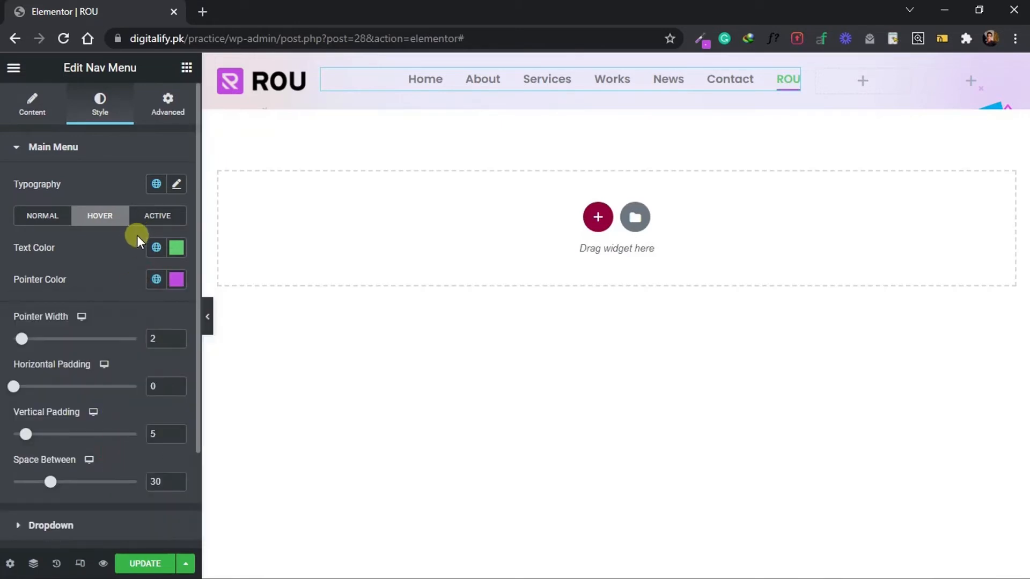
{"action": "left_click", "coordinate": [156, 248]}
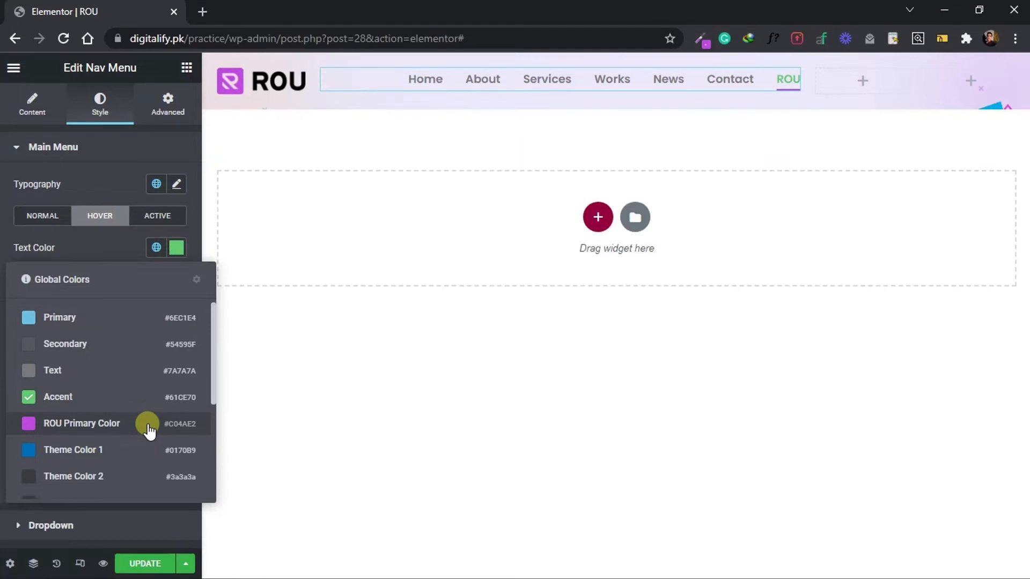
{"action": "left_click", "coordinate": [148, 427]}
{"action": "left_click", "coordinate": [144, 216]}
{"action": "left_click", "coordinate": [156, 248]}
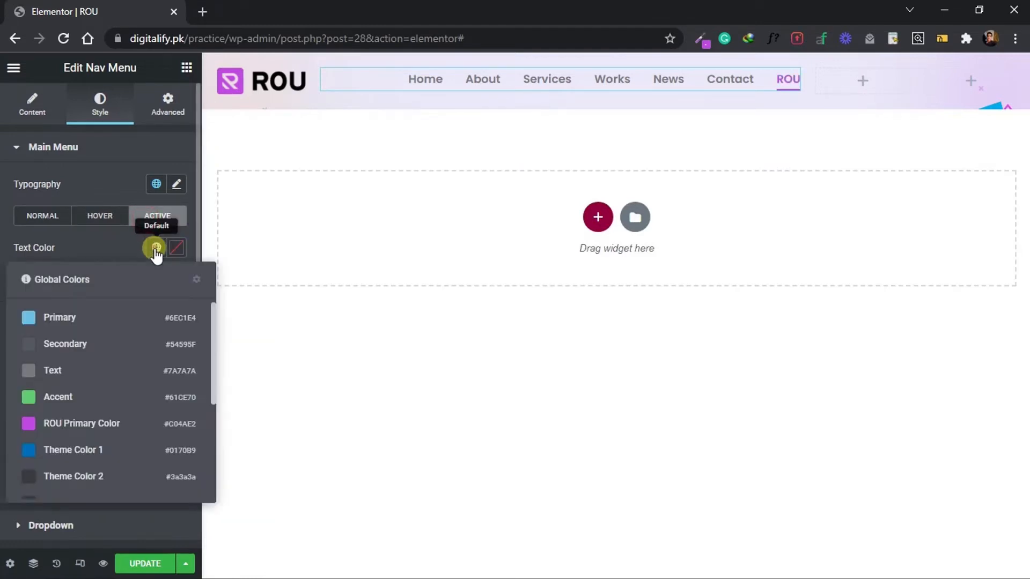
{"action": "left_click", "coordinate": [124, 423]}
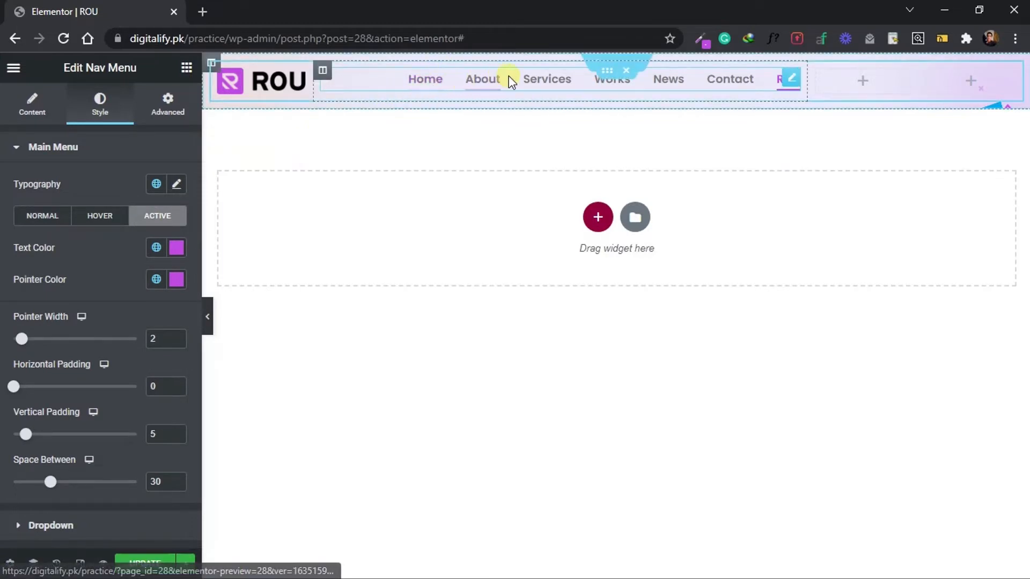
Add a Button widget labelled "Get a Quote" to the third header column and widen that column slightly.
{"action": "left_click", "coordinate": [186, 68]}
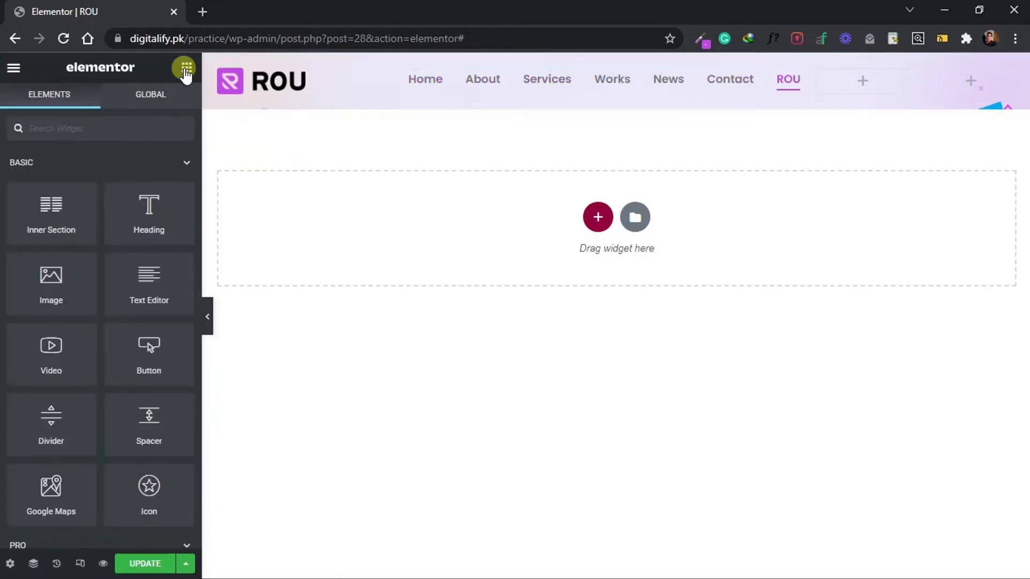
{"action": "left_click_drag", "start_coordinate": [148, 369], "coordinate": [841, 89]}
{"action": "left_click", "coordinate": [41, 217]}
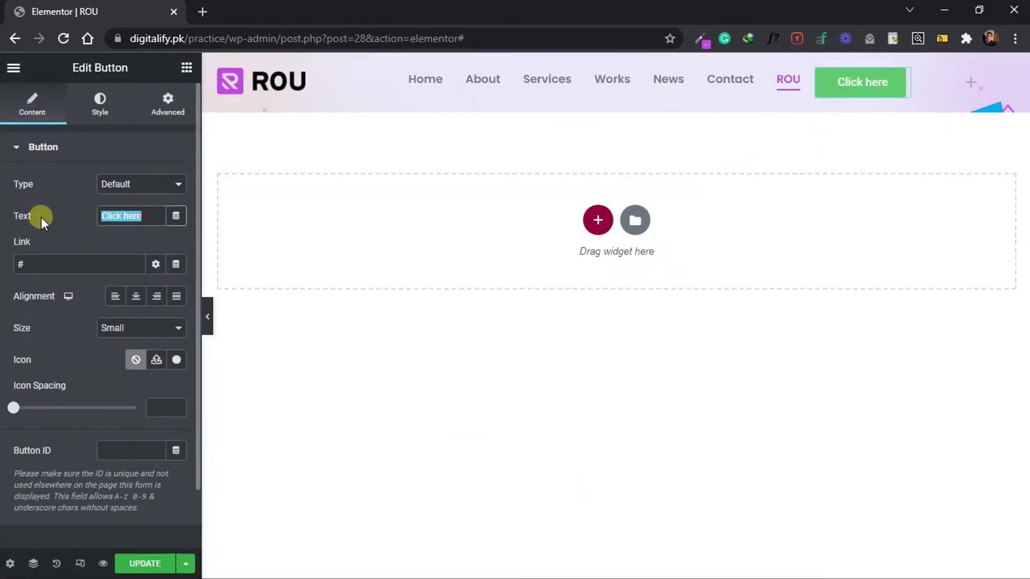
{"action": "left_click", "coordinate": [602, 562]}
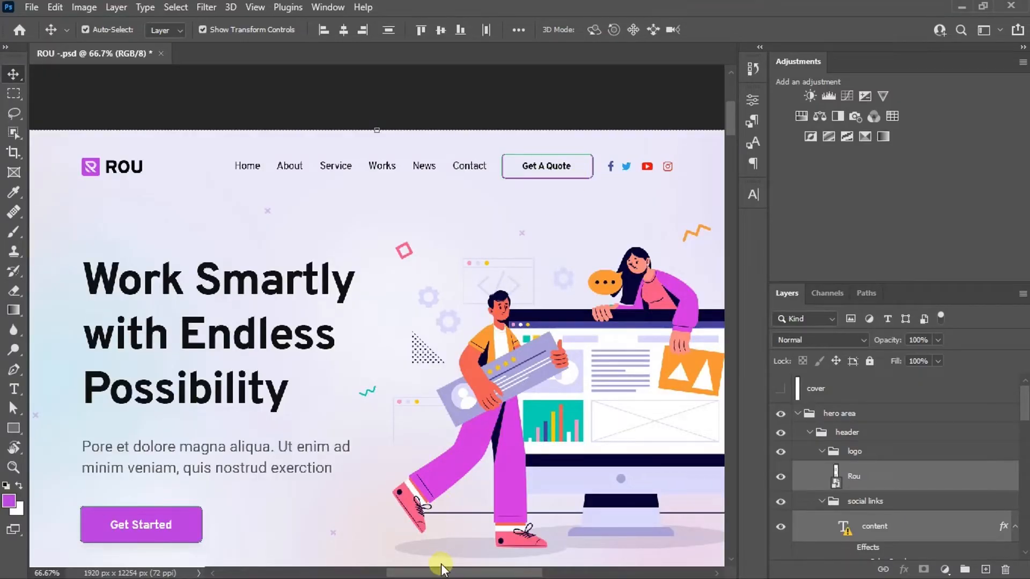
{"action": "left_click", "coordinate": [440, 569]}
{"action": "type", "text": "Get a Quote"}
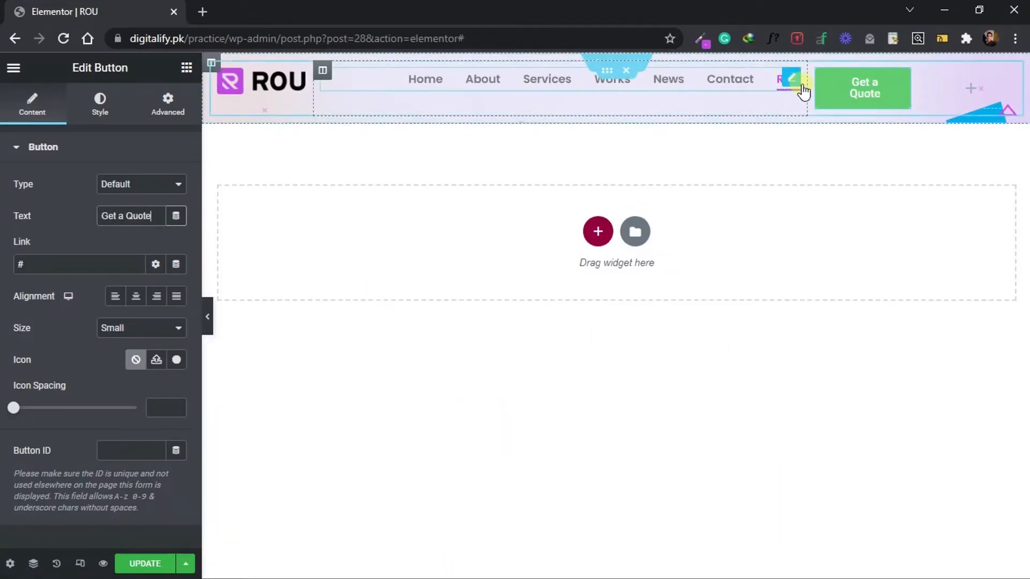
{"action": "left_click_drag", "start_coordinate": [808, 84], "coordinate": [802, 84]}
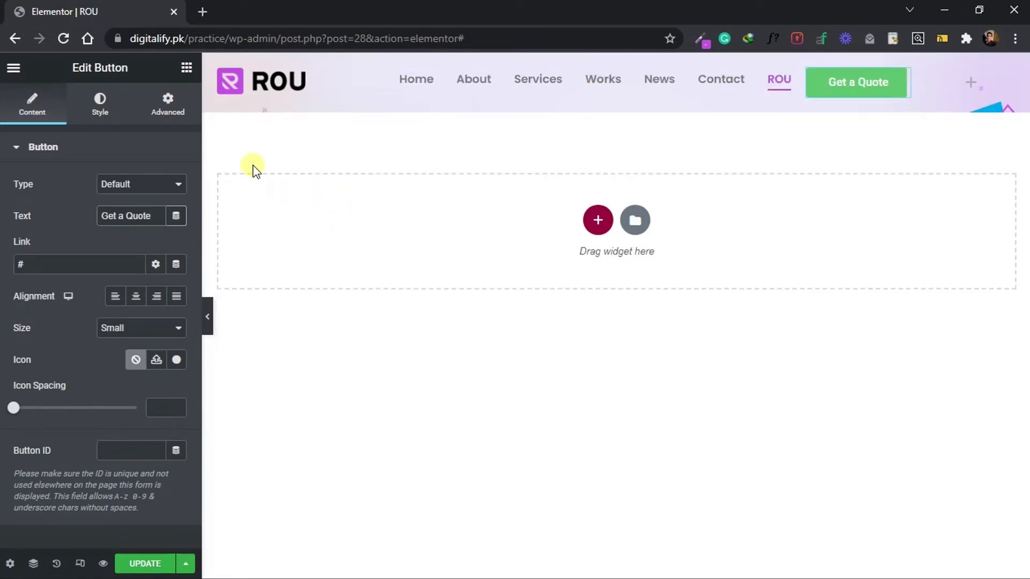
Give the Get a Quote button the Primary global font with weight 500 and widen its column until the label fits one line.
{"action": "left_click", "coordinate": [99, 103]}
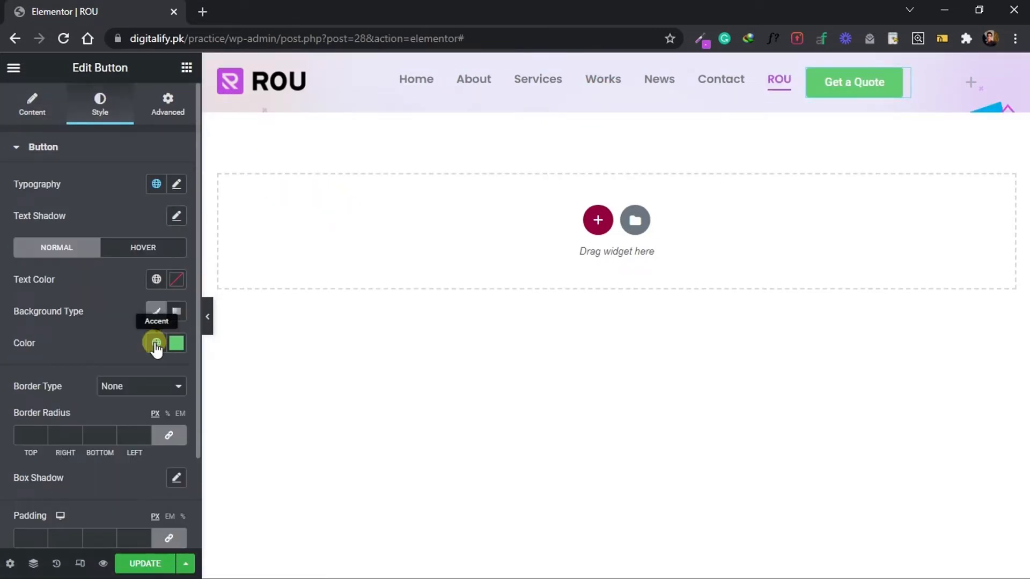
{"action": "left_click", "coordinate": [156, 184]}
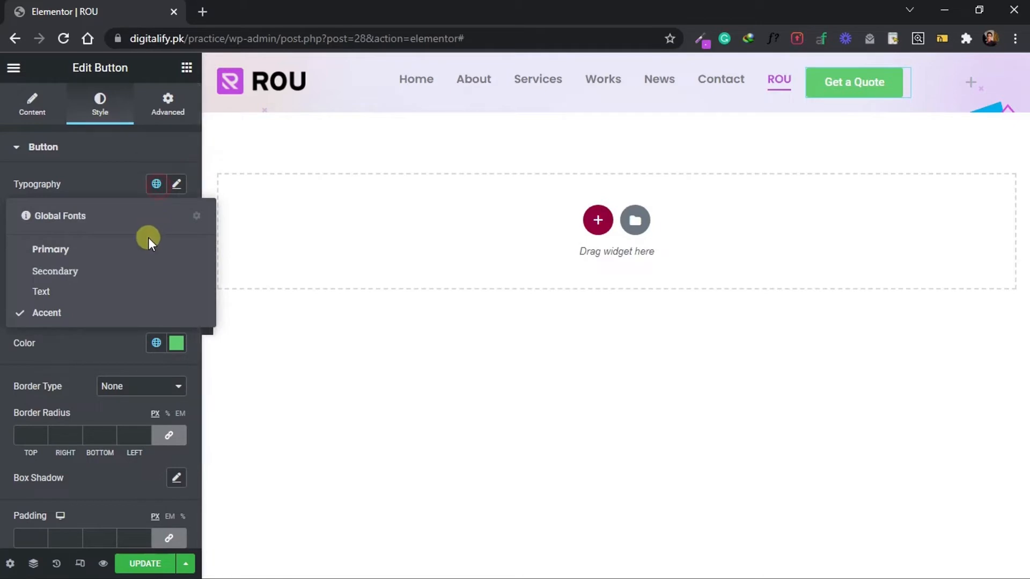
{"action": "left_click", "coordinate": [101, 258]}
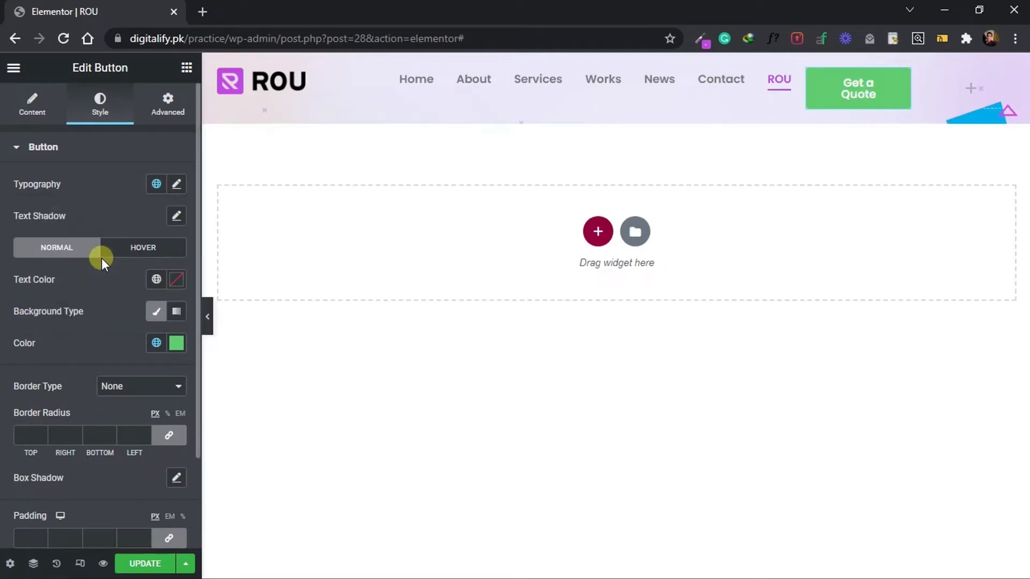
{"action": "left_click", "coordinate": [177, 184]}
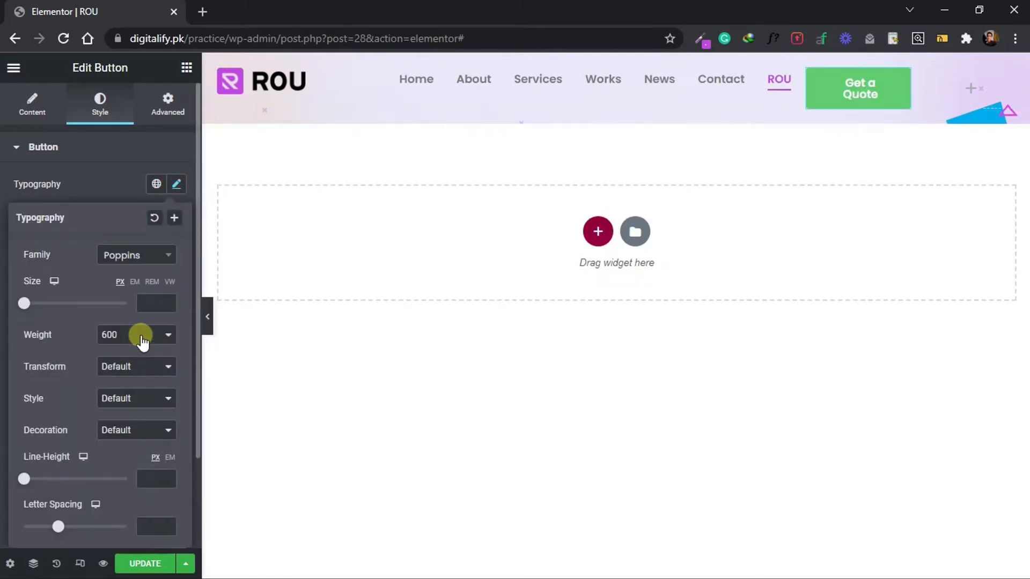
{"action": "left_click", "coordinate": [141, 335]}
{"action": "left_click", "coordinate": [131, 399]}
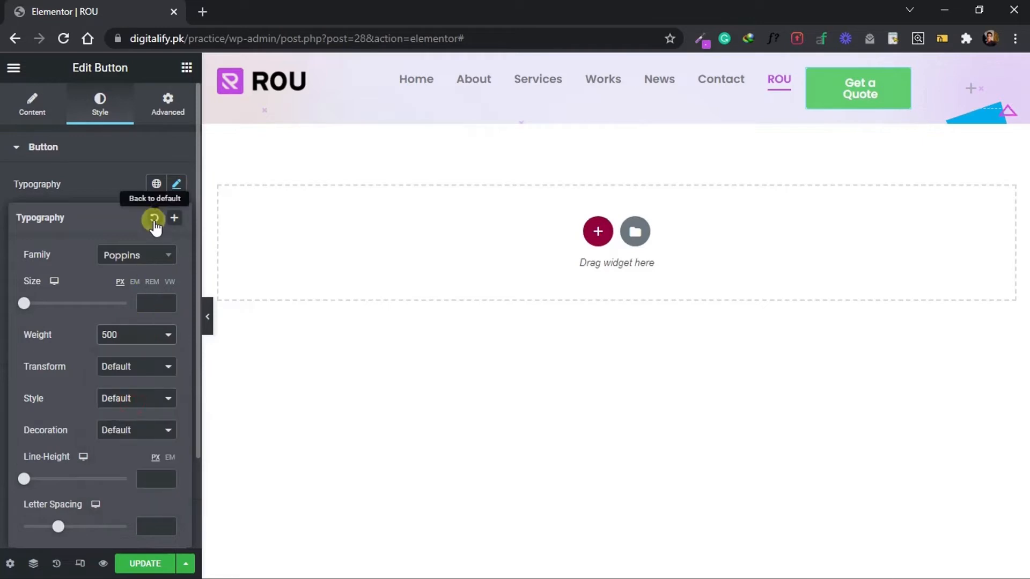
{"action": "left_click", "coordinate": [118, 192]}
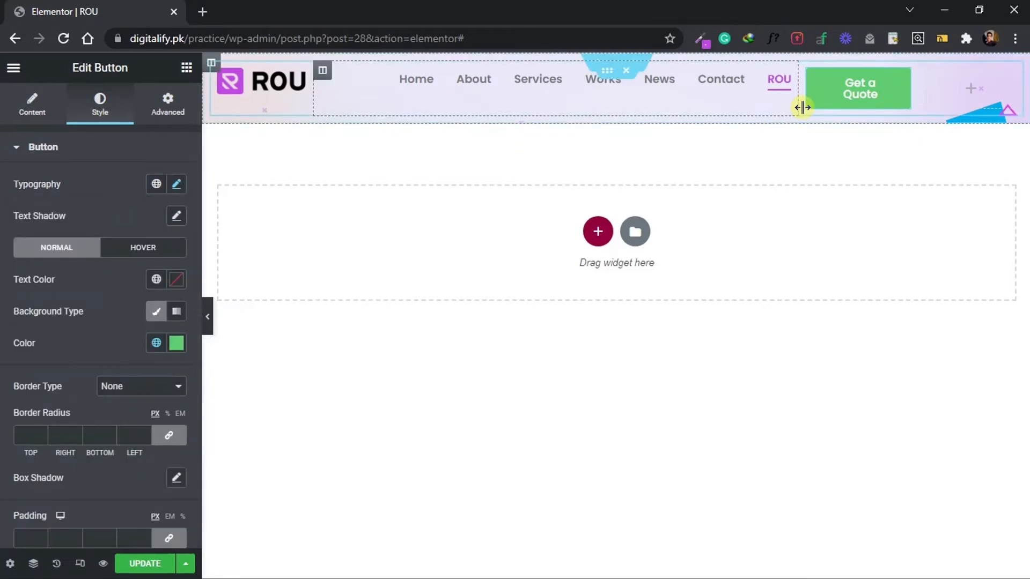
{"action": "left_click_drag", "start_coordinate": [797, 99], "coordinate": [790, 101]}
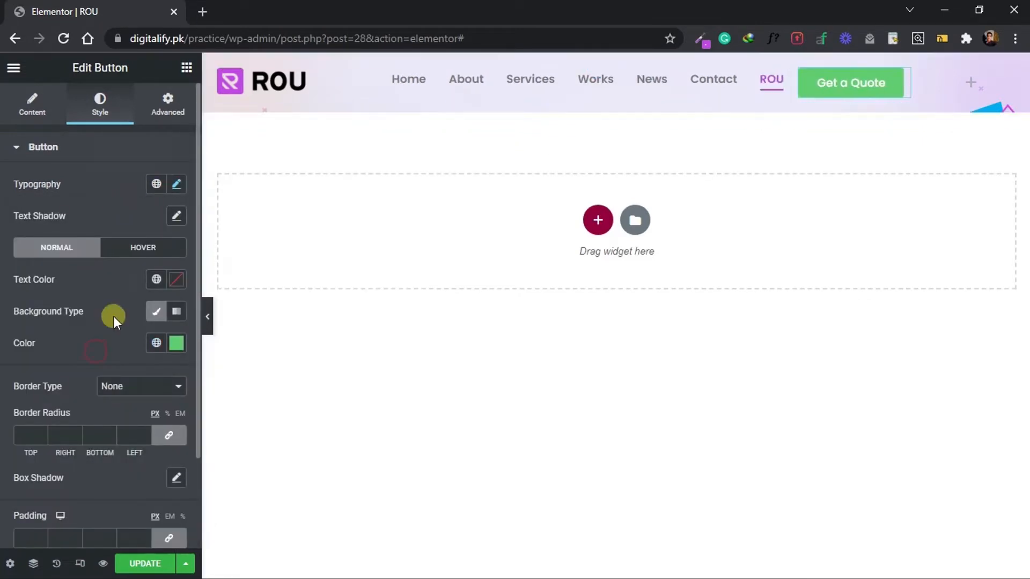
Make the Get a Quote button's background color fully transparent.
{"action": "left_click", "coordinate": [177, 343]}
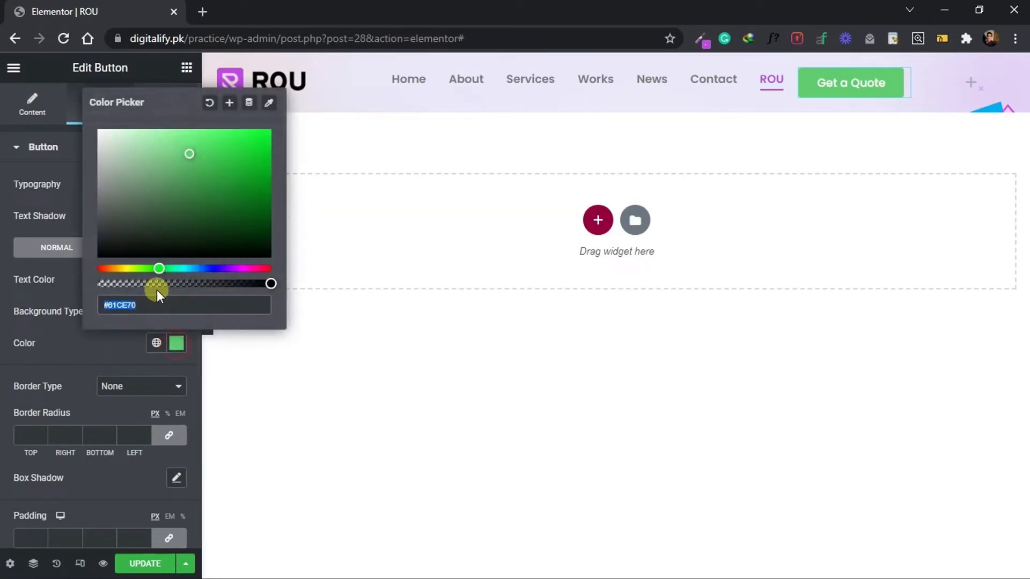
{"action": "left_click_drag", "start_coordinate": [154, 284], "coordinate": [52, 291]}
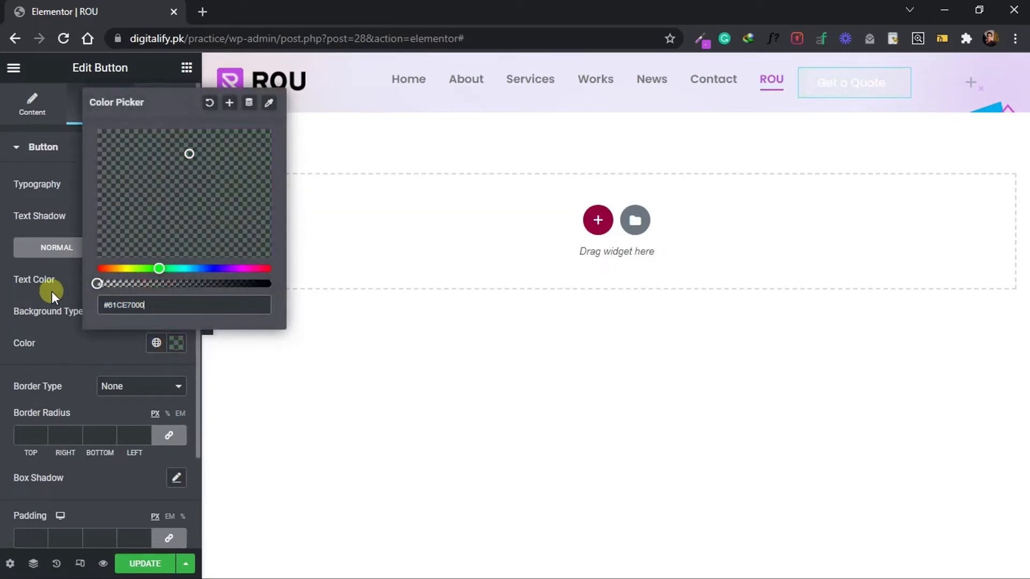
{"action": "left_click", "coordinate": [88, 371]}
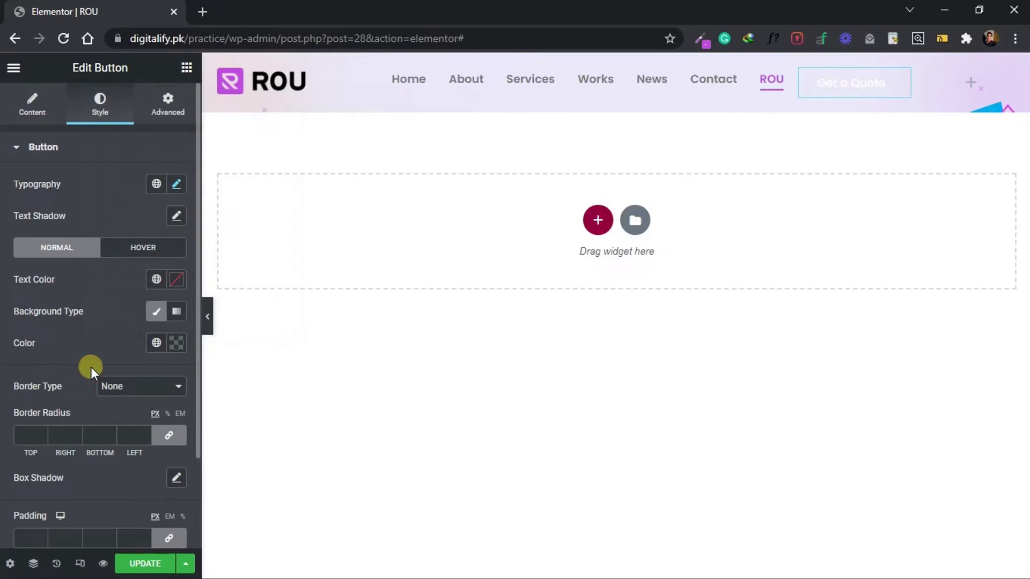
Give the Get a Quote button a solid border of width 2 on all sides in ROU Primary Color.
{"action": "left_click", "coordinate": [111, 387]}
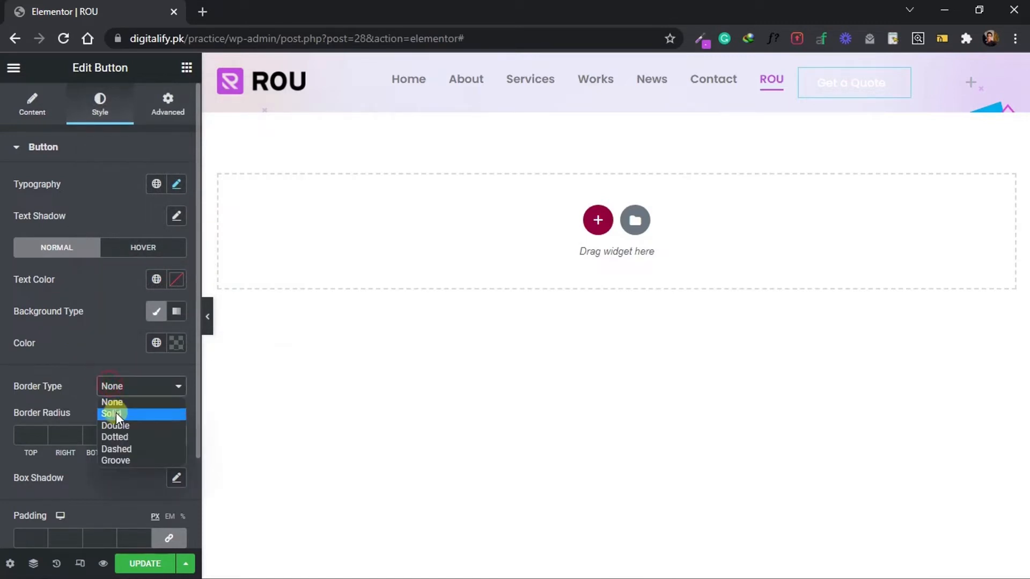
{"action": "left_click", "coordinate": [115, 413]}
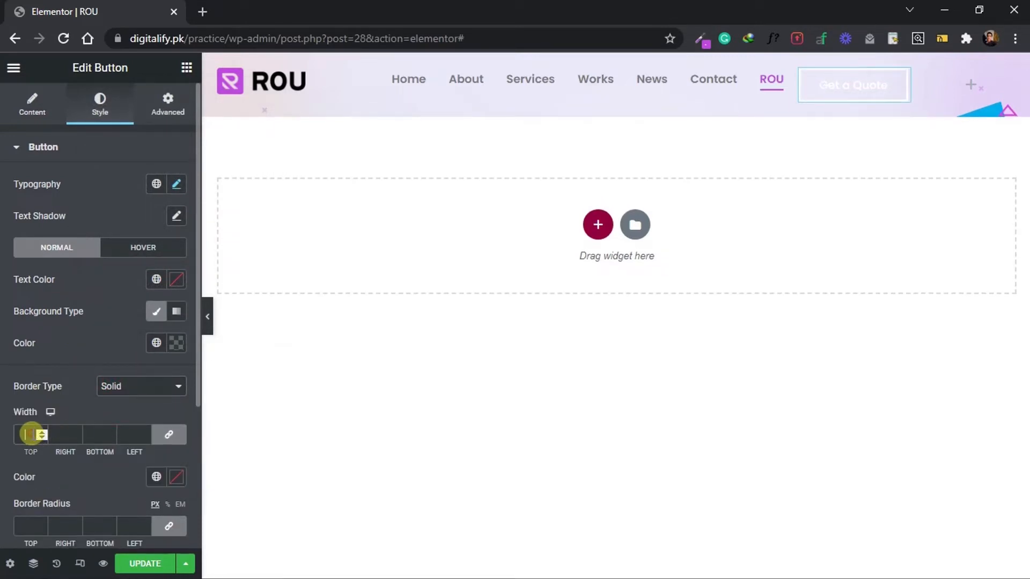
{"action": "type", "text": "2"}
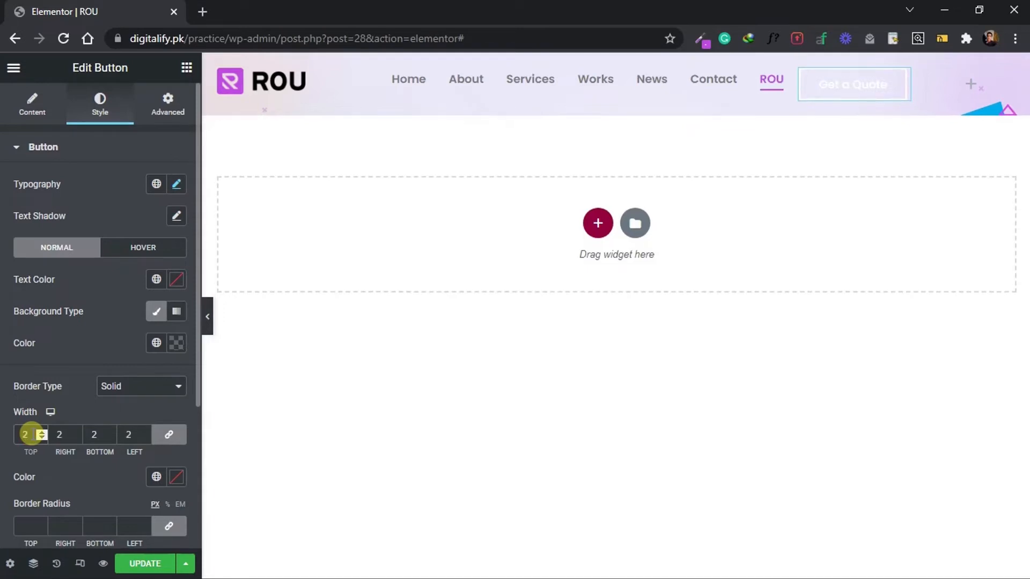
{"action": "left_click", "coordinate": [156, 477]}
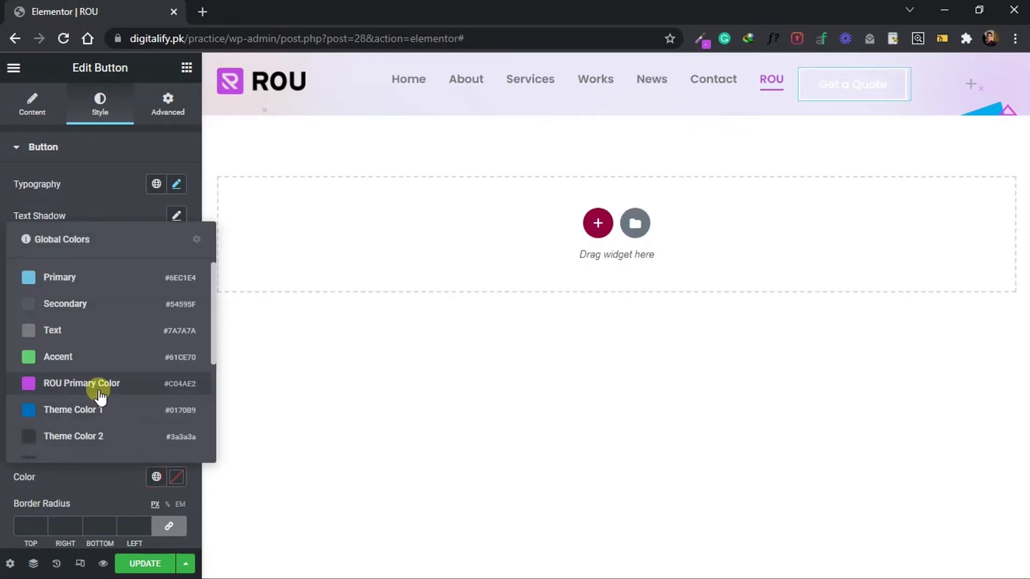
{"action": "left_click", "coordinate": [81, 383]}
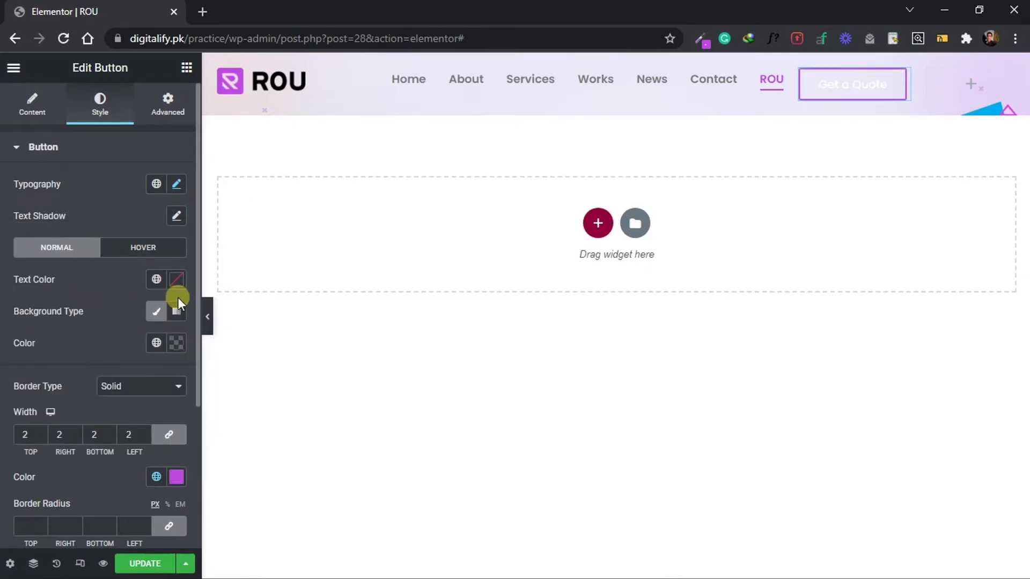
Set the Get a Quote button's text color to black and its border radius to 10 px on all corners.
{"action": "left_click", "coordinate": [177, 282]}
{"action": "left_click_drag", "start_coordinate": [166, 390], "coordinate": [28, 500]}
{"action": "left_click", "coordinate": [22, 469]}
{"action": "scroll", "coordinate": [55, 449], "scroll_direction": "down", "scroll_amount": 1}
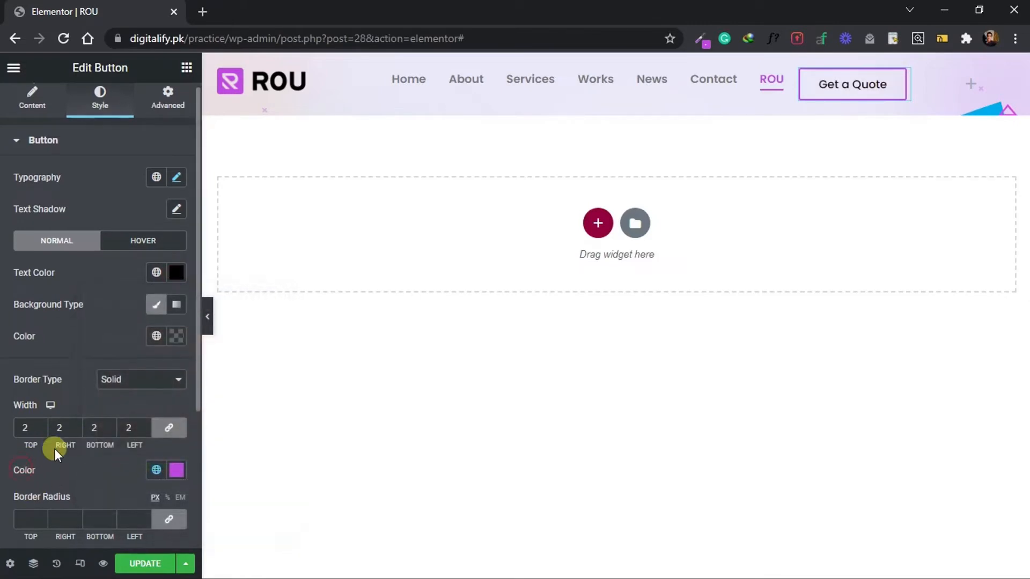
{"action": "left_click", "coordinate": [19, 490]}
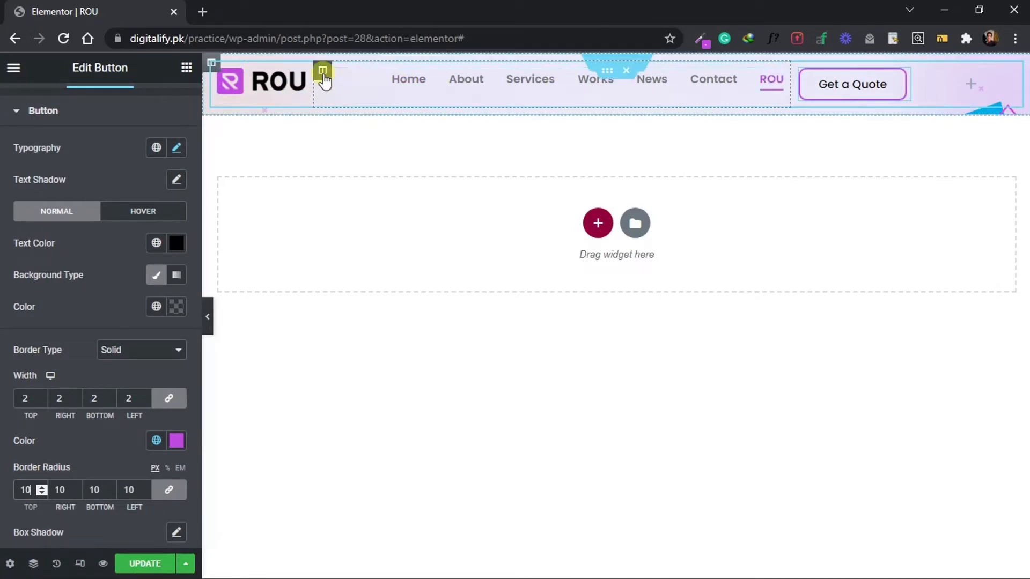
Set the vertical alignment of the nav menu, button and logo columns to Middle.
{"action": "left_click", "coordinate": [322, 71]}
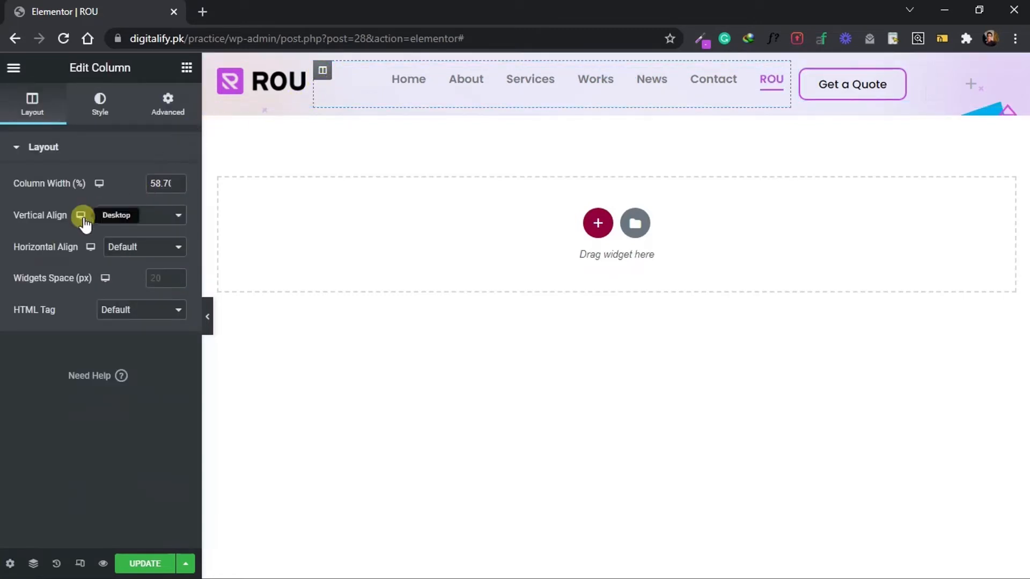
{"action": "left_click", "coordinate": [114, 216]}
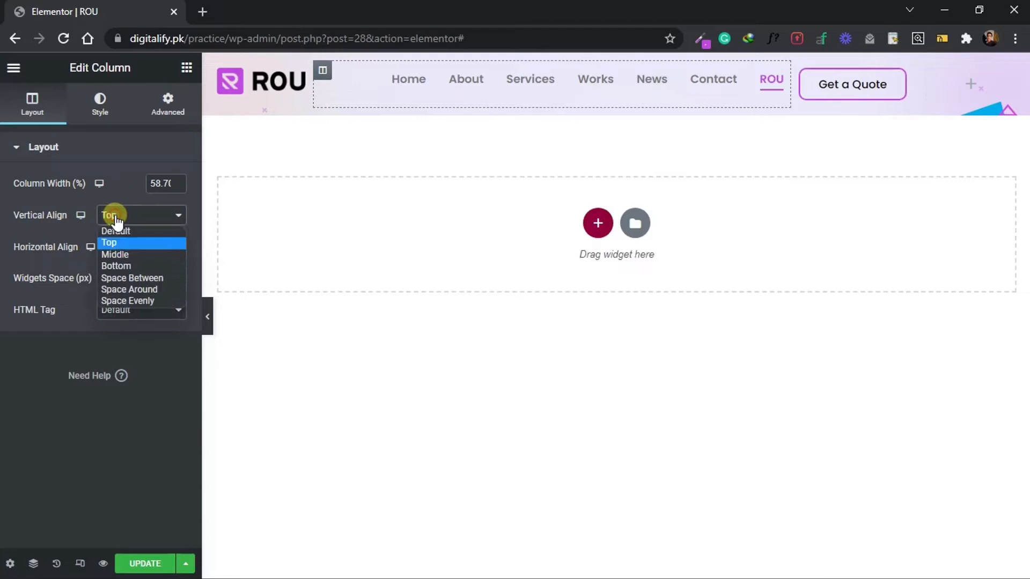
{"action": "left_click", "coordinate": [115, 255]}
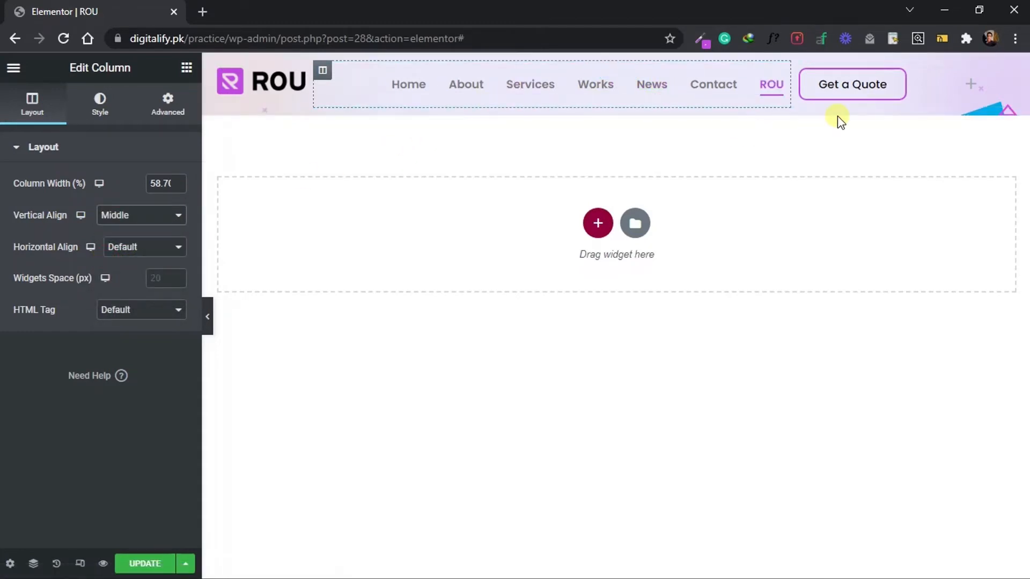
{"action": "left_click", "coordinate": [800, 71]}
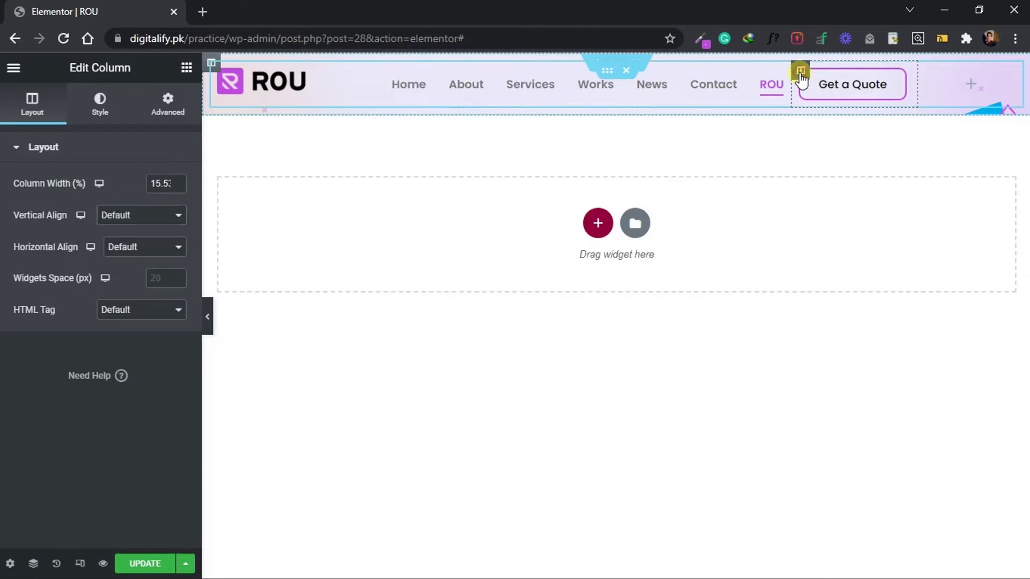
{"action": "left_click", "coordinate": [134, 219]}
{"action": "left_click", "coordinate": [123, 255]}
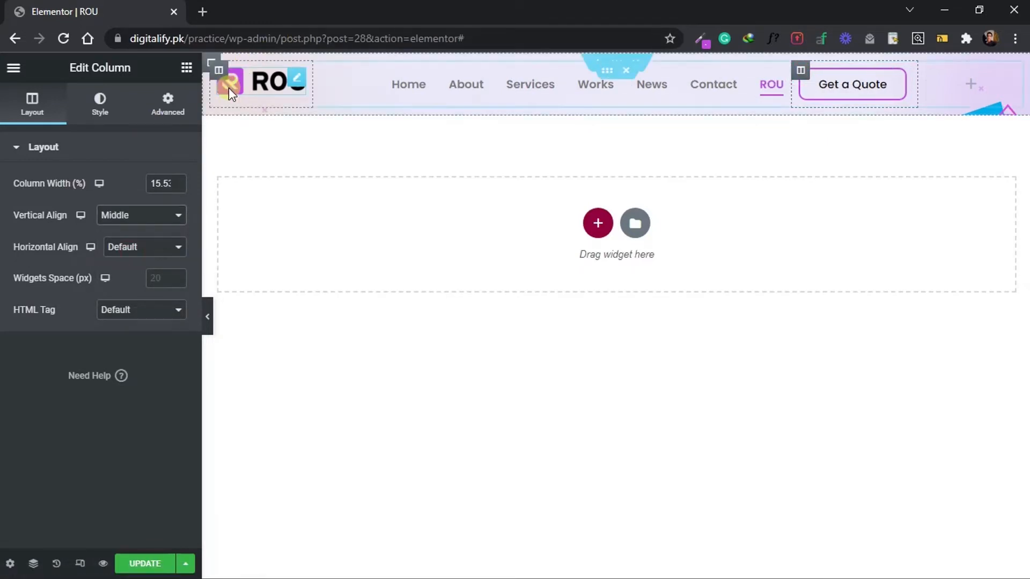
{"action": "left_click", "coordinate": [219, 73]}
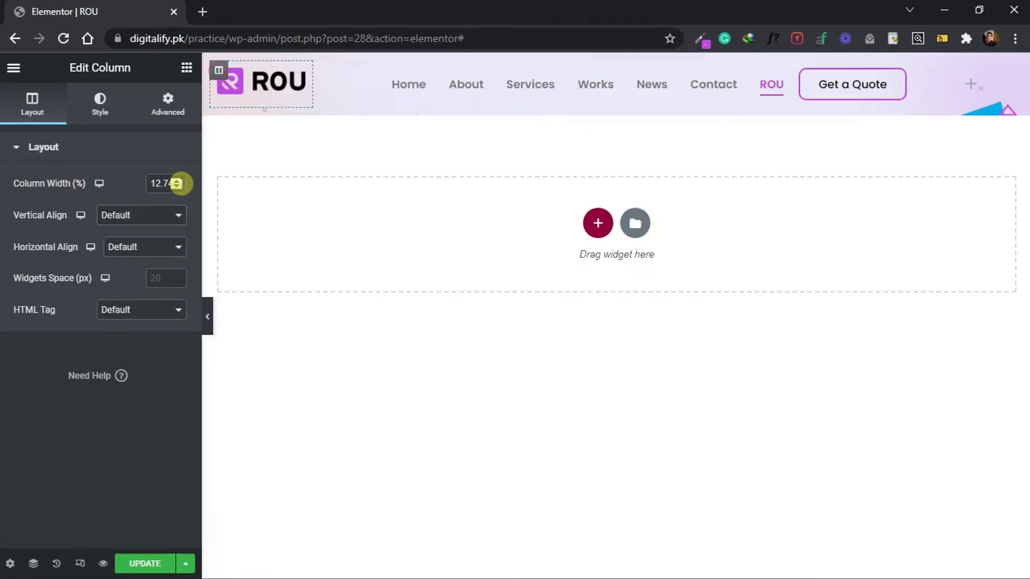
{"action": "left_click", "coordinate": [138, 214]}
{"action": "left_click", "coordinate": [134, 253]}
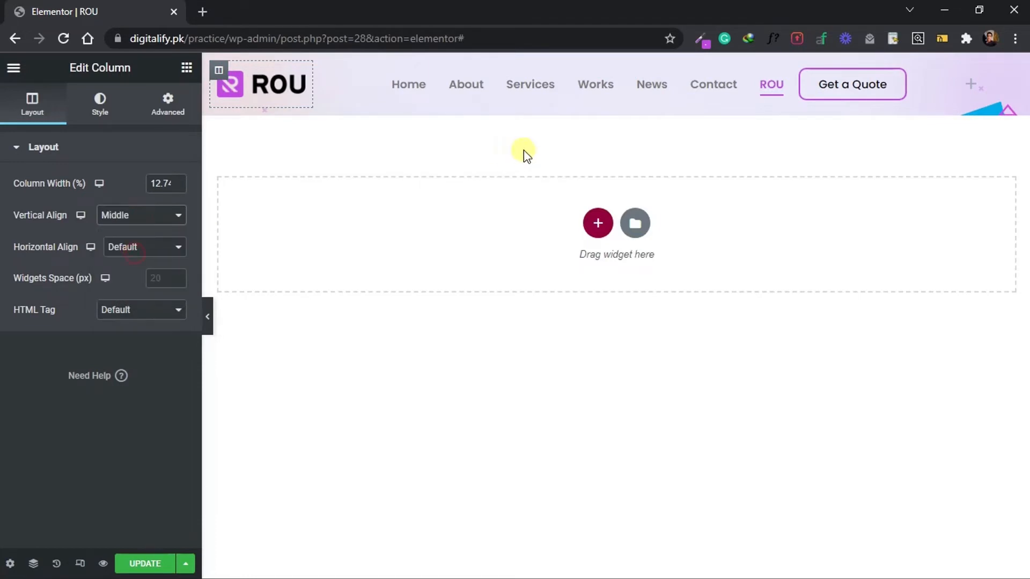
Add a Social Icons widget to the empty header column beside the Get a Quote button.
{"action": "left_click", "coordinate": [186, 68]}
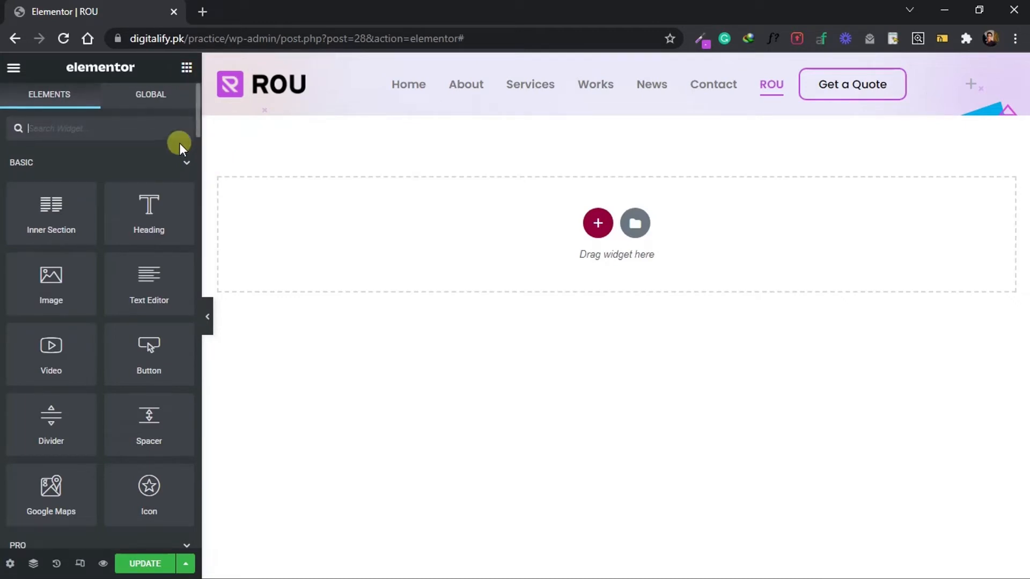
{"action": "type", "text": "social "}
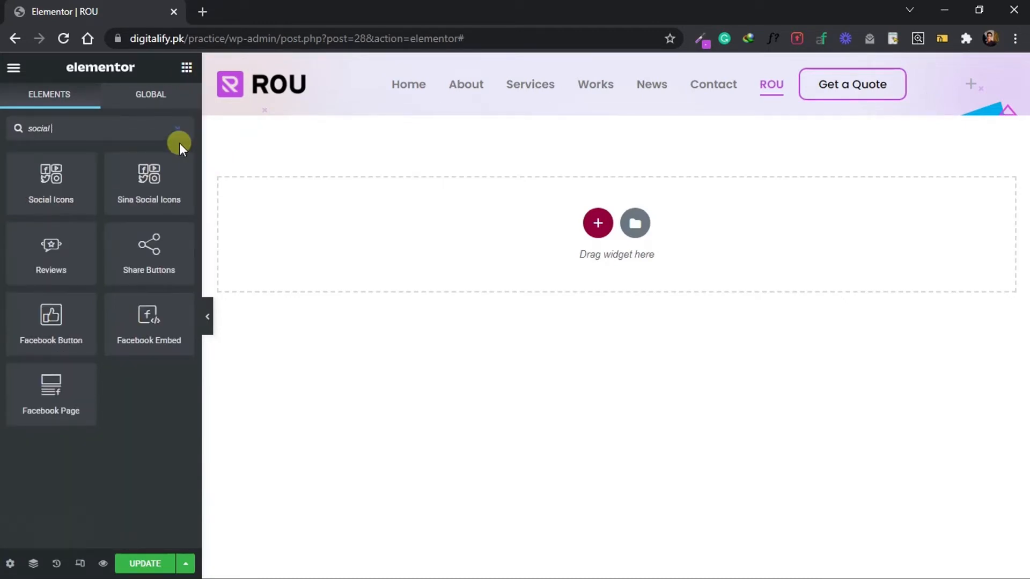
{"action": "type", "text": "icon"}
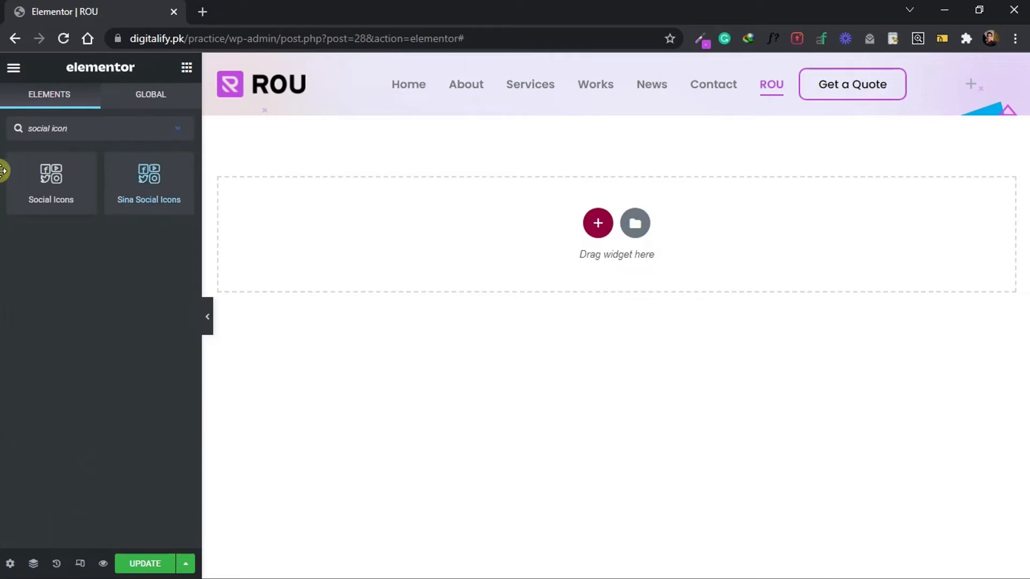
{"action": "left_click_drag", "start_coordinate": [56, 214], "coordinate": [983, 84]}
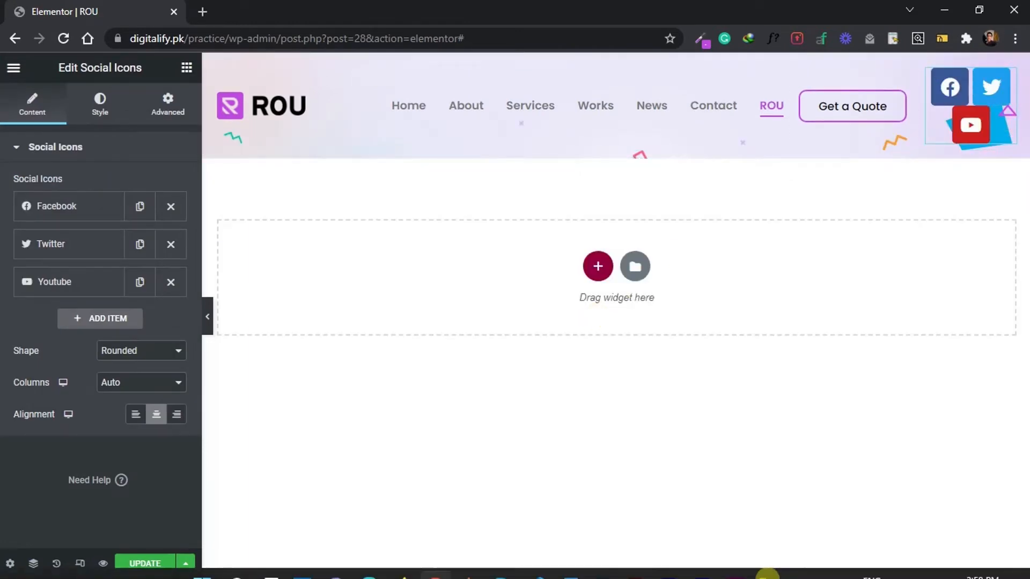
Check the header's social icons in the Photoshop design and add a fourth social item with the Instagram icon.
{"action": "left_click", "coordinate": [602, 562]}
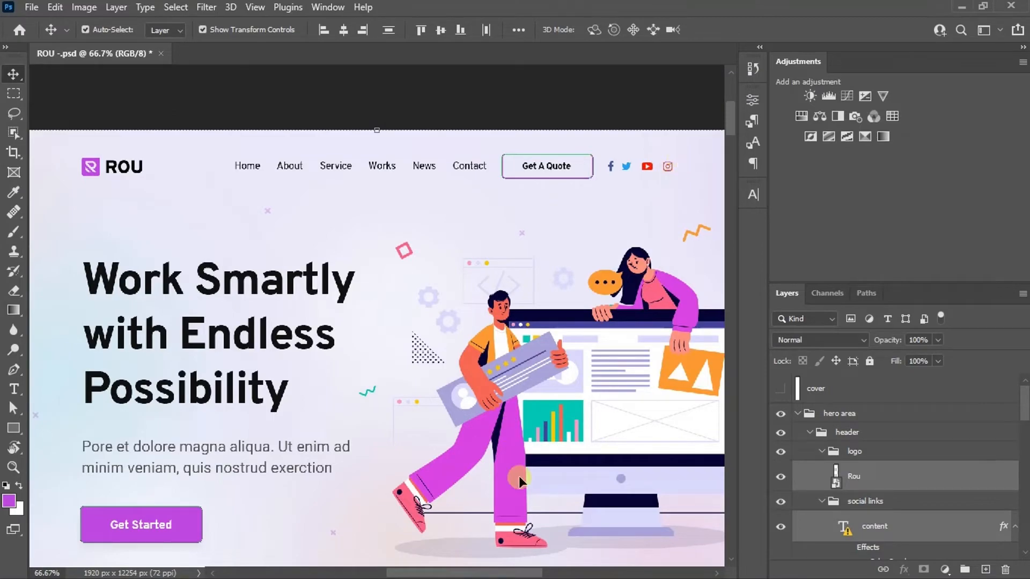
{"action": "left_click", "coordinate": [436, 561]}
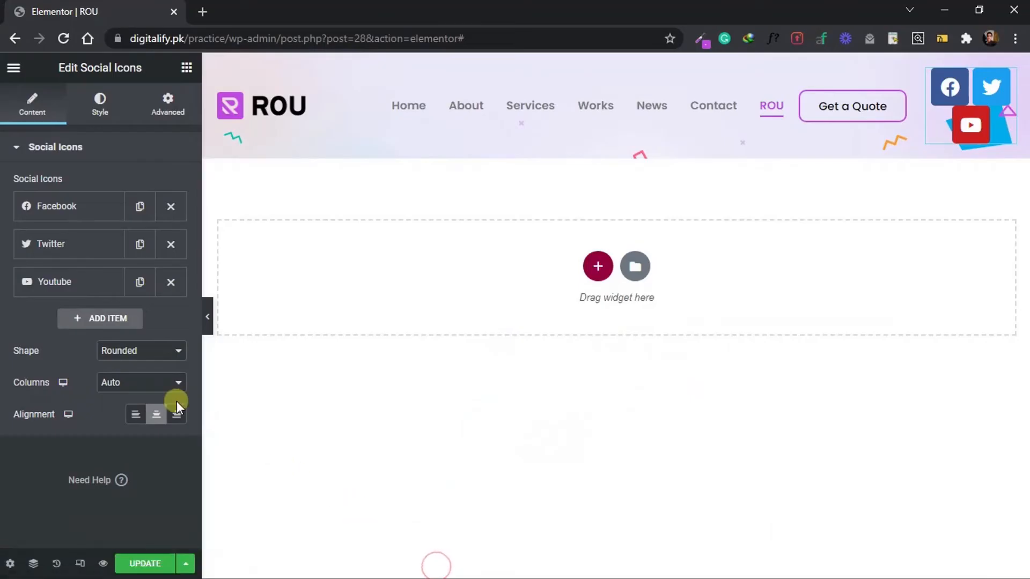
{"action": "left_click", "coordinate": [110, 319]}
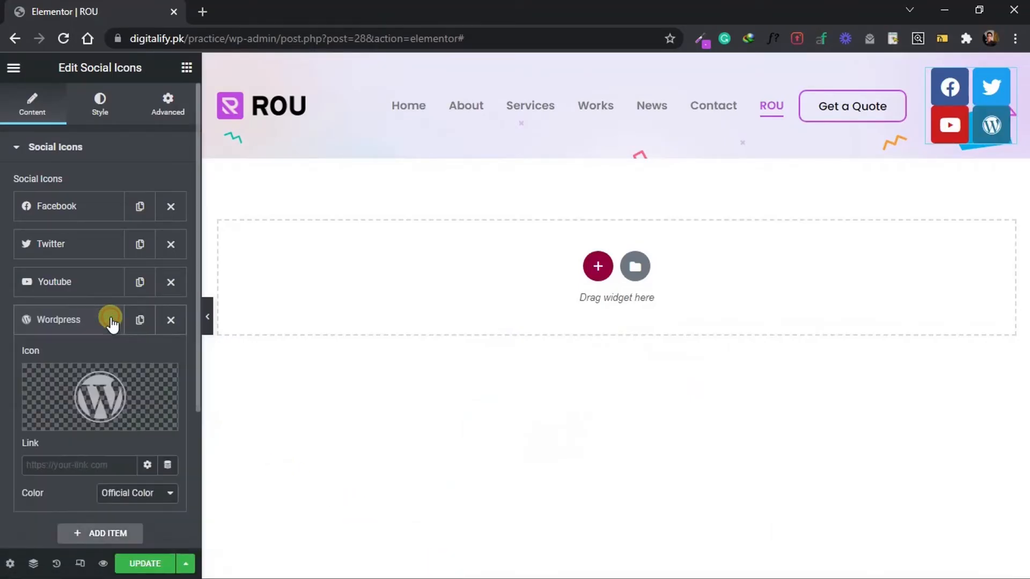
{"action": "left_click", "coordinate": [107, 385]}
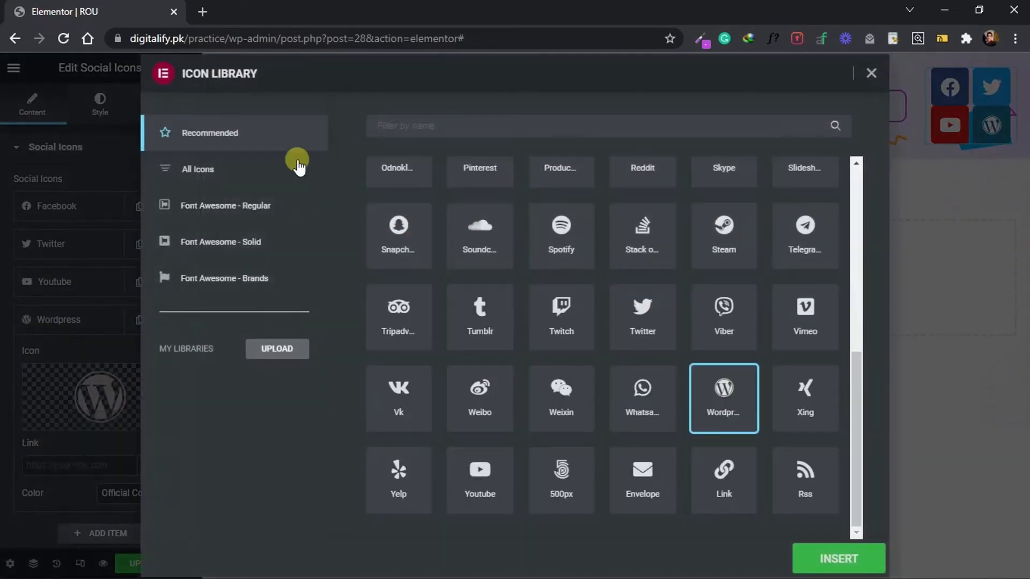
{"action": "left_click", "coordinate": [199, 171]}
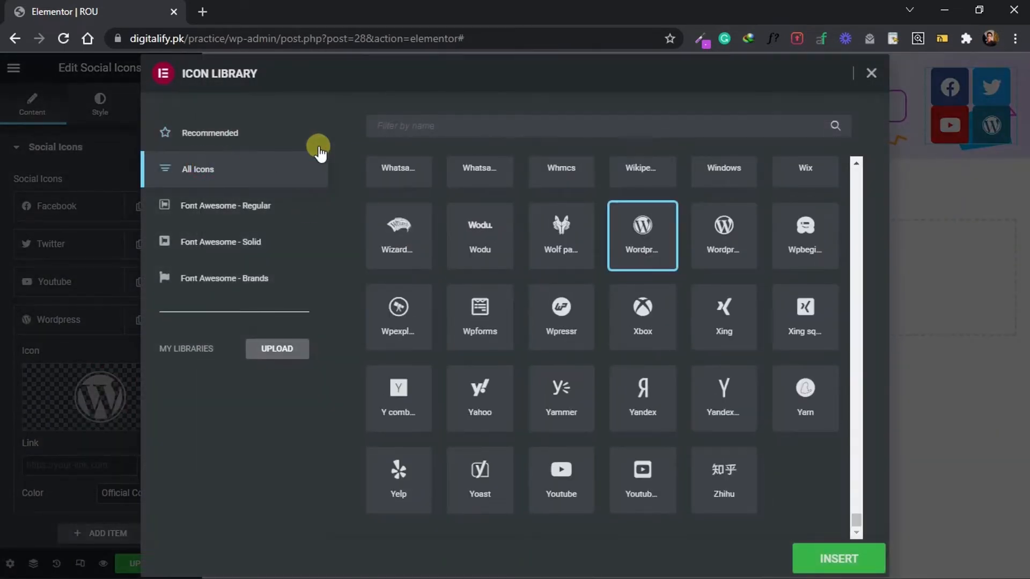
{"action": "left_click", "coordinate": [406, 134]}
{"action": "type", "text": "insta"}
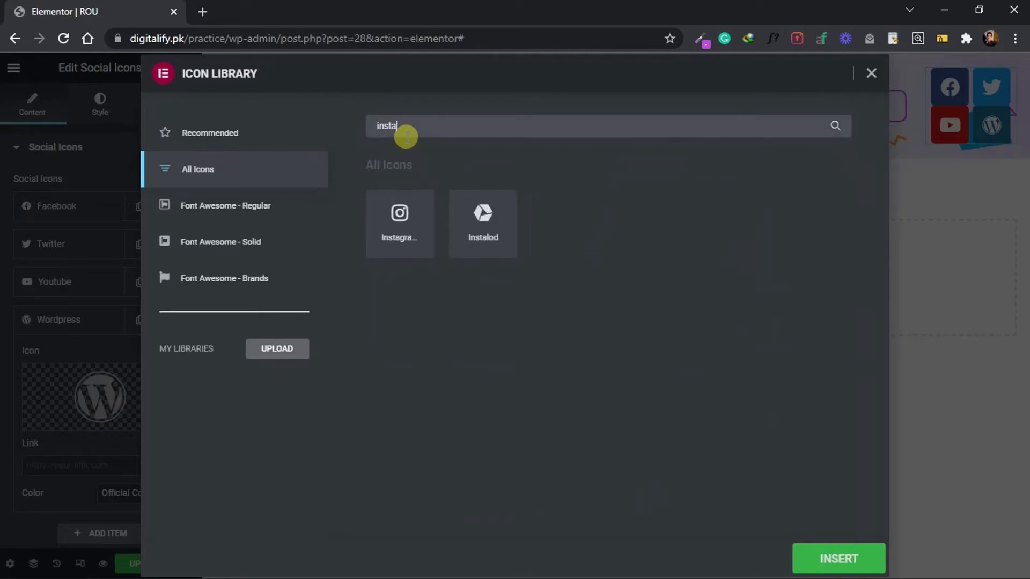
{"action": "left_click", "coordinate": [407, 248]}
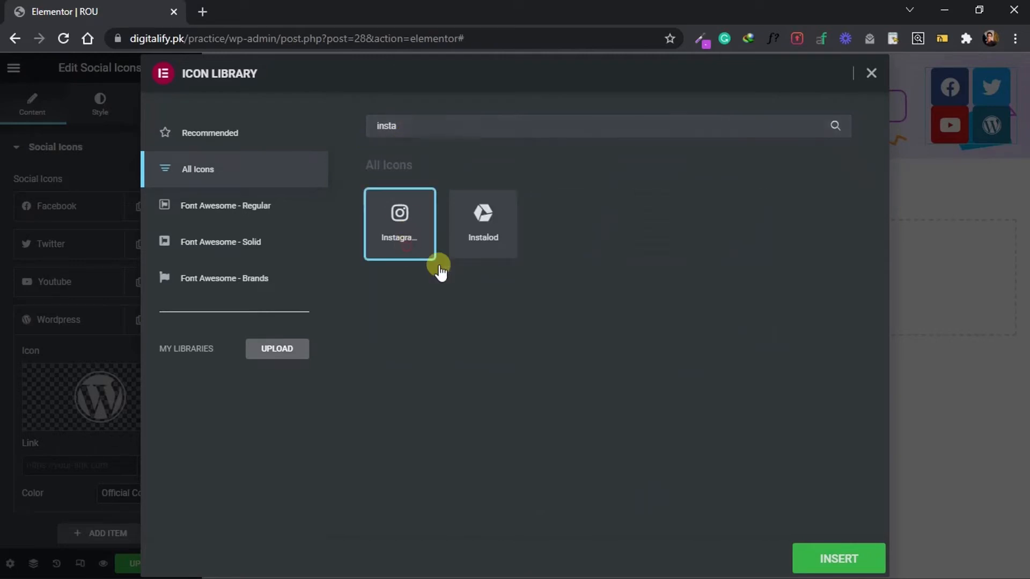
{"action": "left_click", "coordinate": [829, 557]}
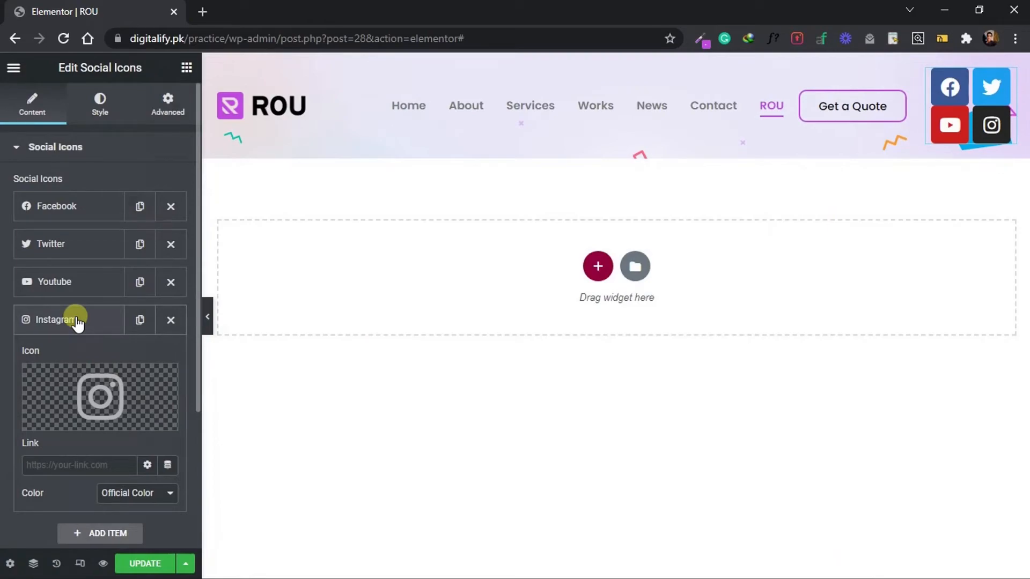
{"action": "left_click", "coordinate": [77, 322]}
Compare with the Photoshop design again and replace the Facebook item's icon with the plain Facebook F icon.
{"action": "left_click", "coordinate": [599, 561]}
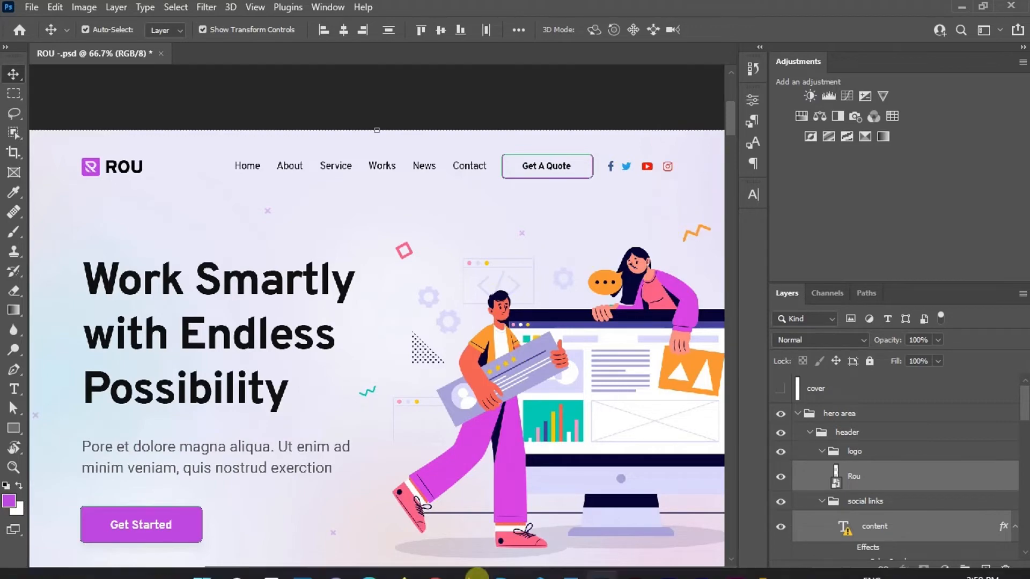
{"action": "mouse_move", "coordinate": [472, 571]}
{"action": "left_click", "coordinate": [439, 564]}
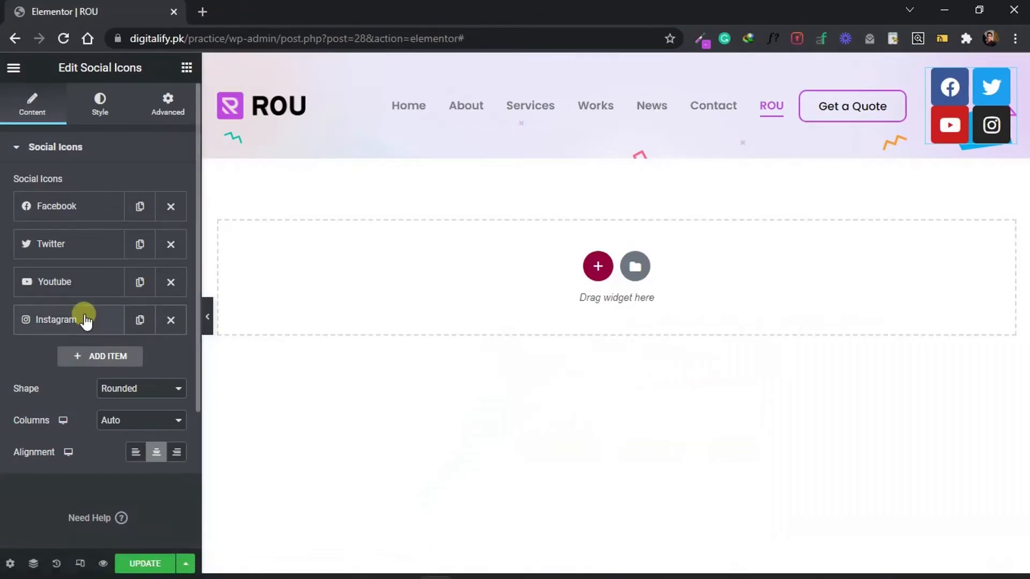
{"action": "left_click", "coordinate": [86, 210]}
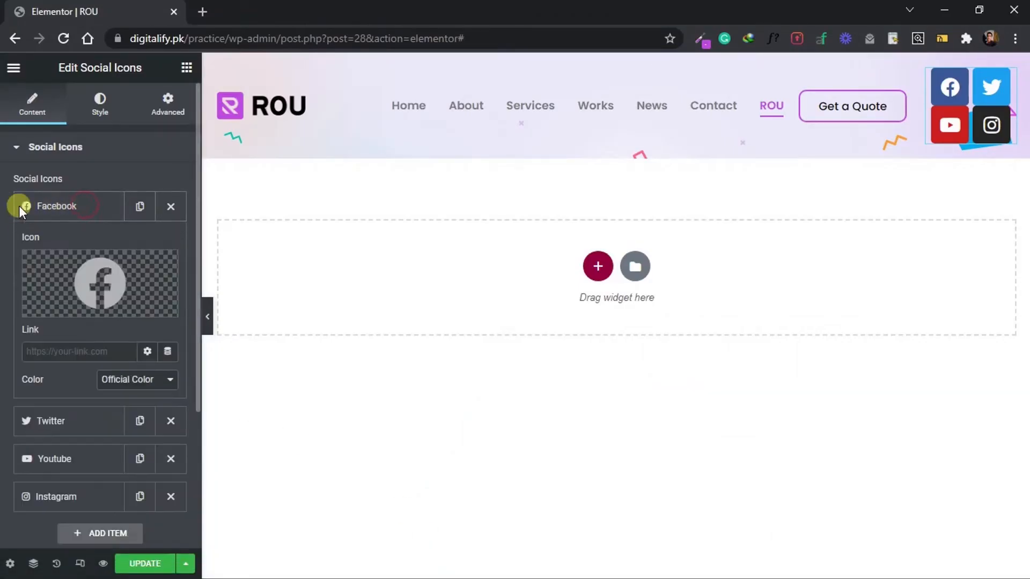
{"action": "left_click", "coordinate": [80, 278]}
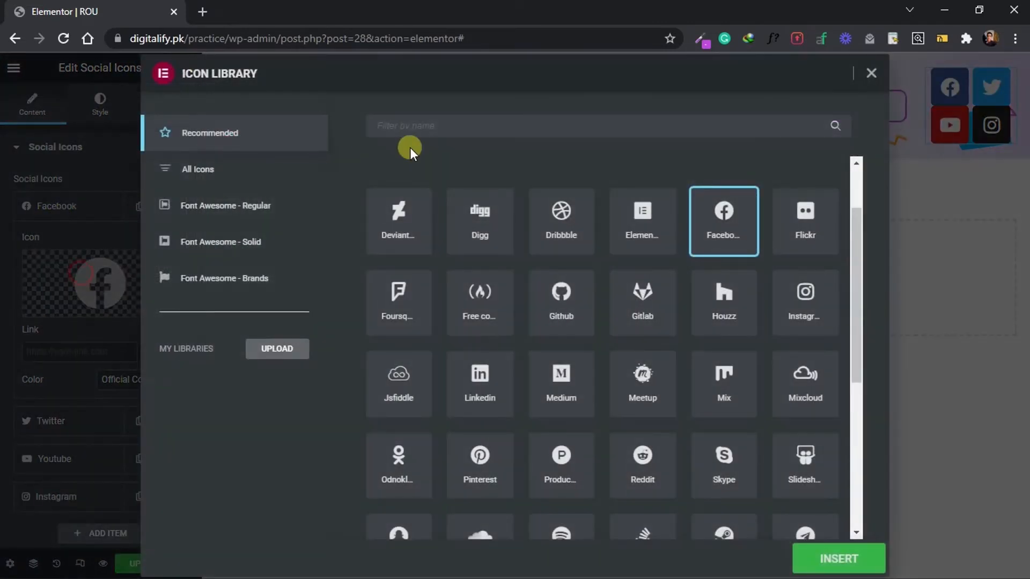
{"action": "left_click", "coordinate": [196, 168]}
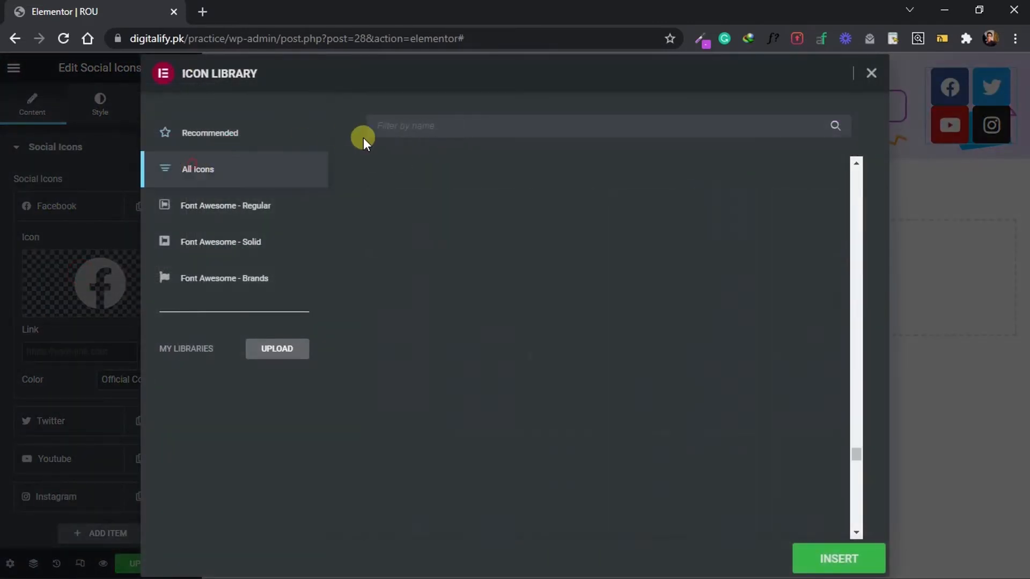
{"action": "left_click", "coordinate": [401, 129]}
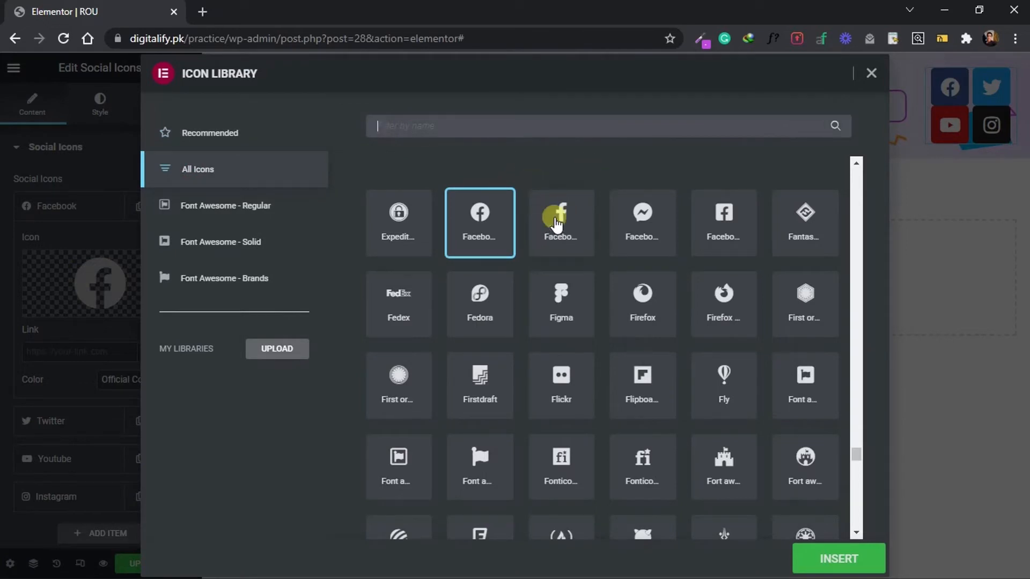
{"action": "left_click", "coordinate": [563, 212]}
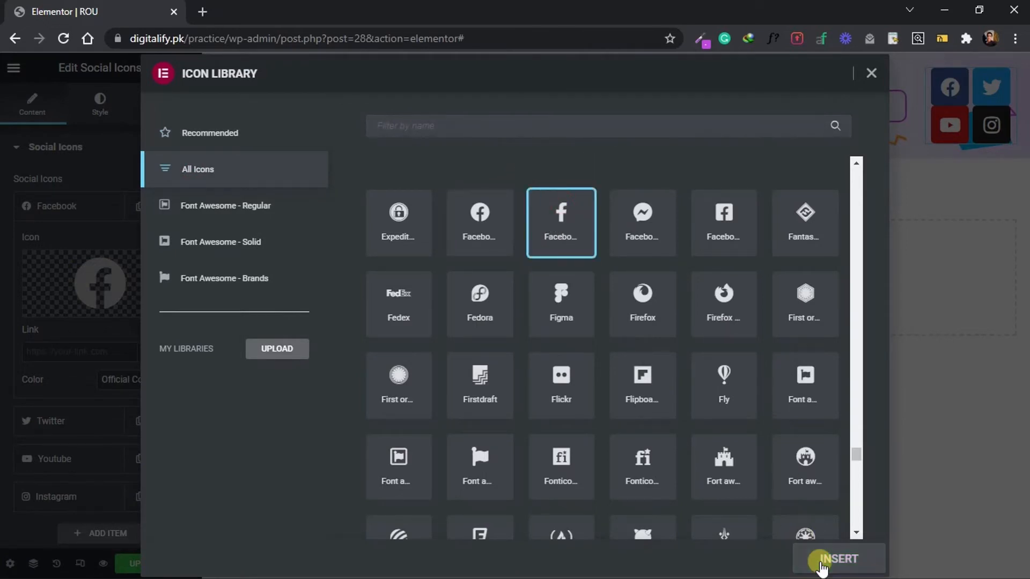
{"action": "left_click", "coordinate": [818, 560]}
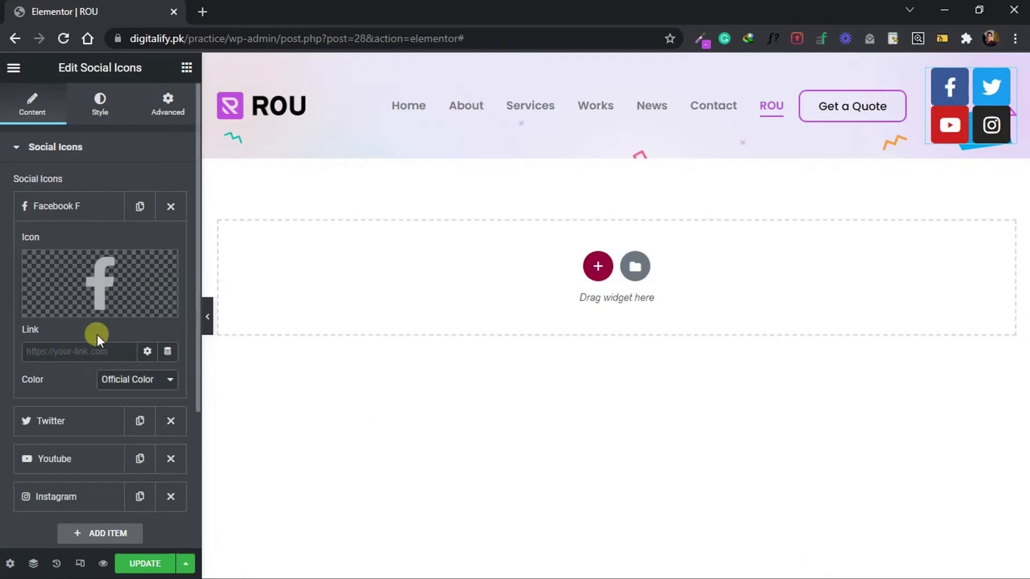
Switch the Facebook icon to Custom color and make its primary color fully transparent.
{"action": "left_click", "coordinate": [106, 382]}
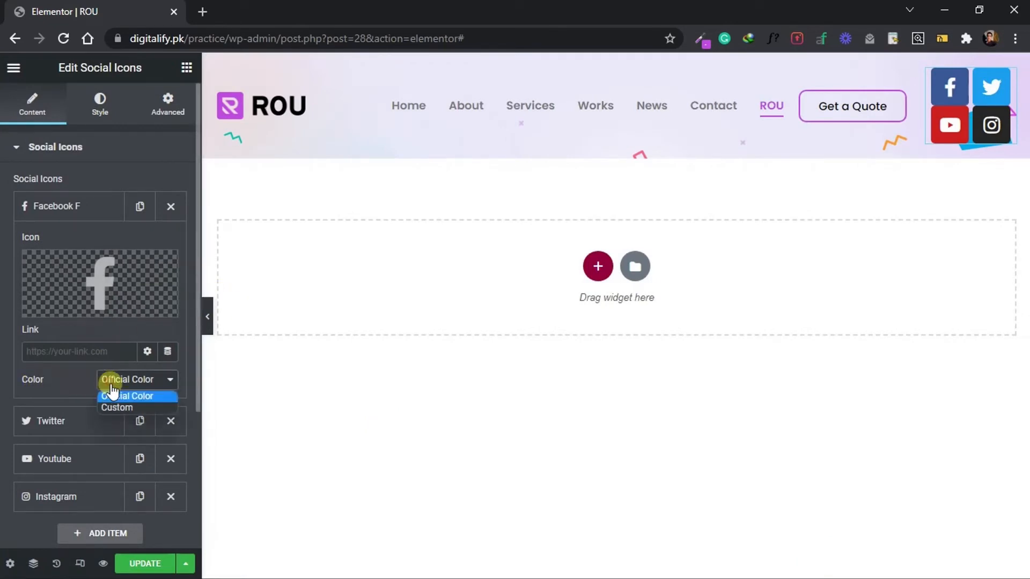
{"action": "left_click", "coordinate": [115, 403]}
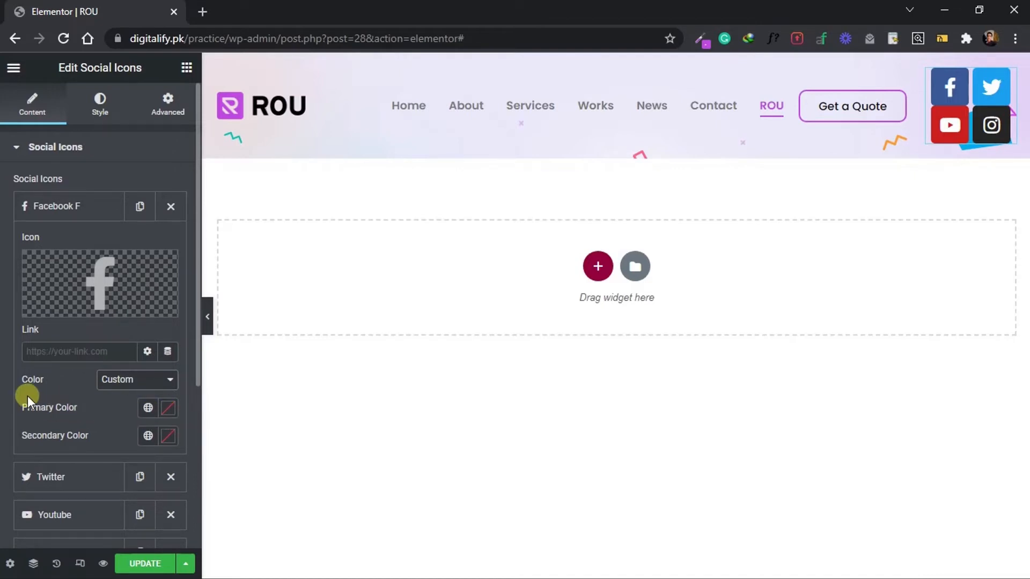
{"action": "left_click", "coordinate": [175, 407]}
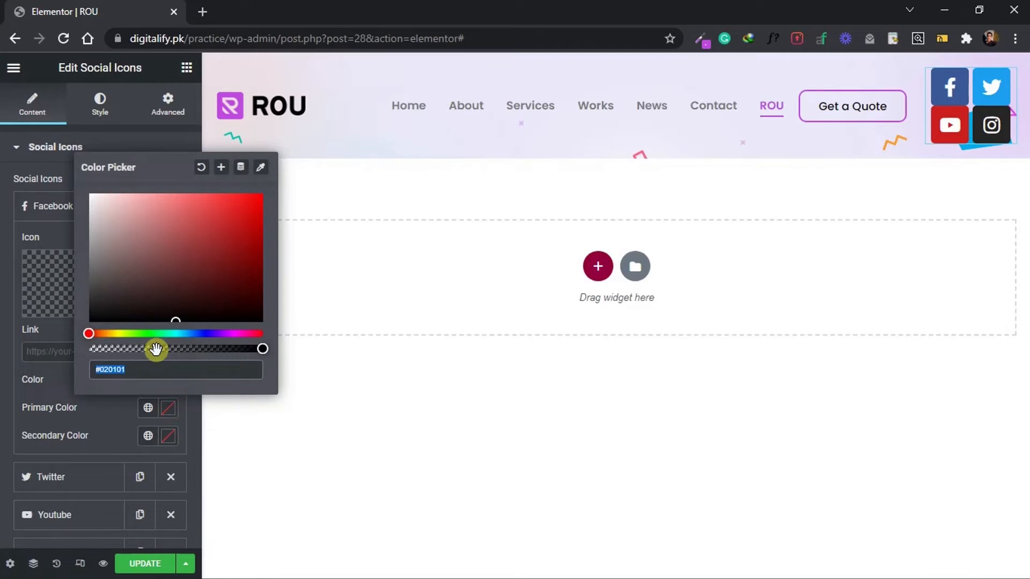
{"action": "left_click_drag", "start_coordinate": [156, 349], "coordinate": [61, 349]}
{"action": "left_click", "coordinate": [5, 377]}
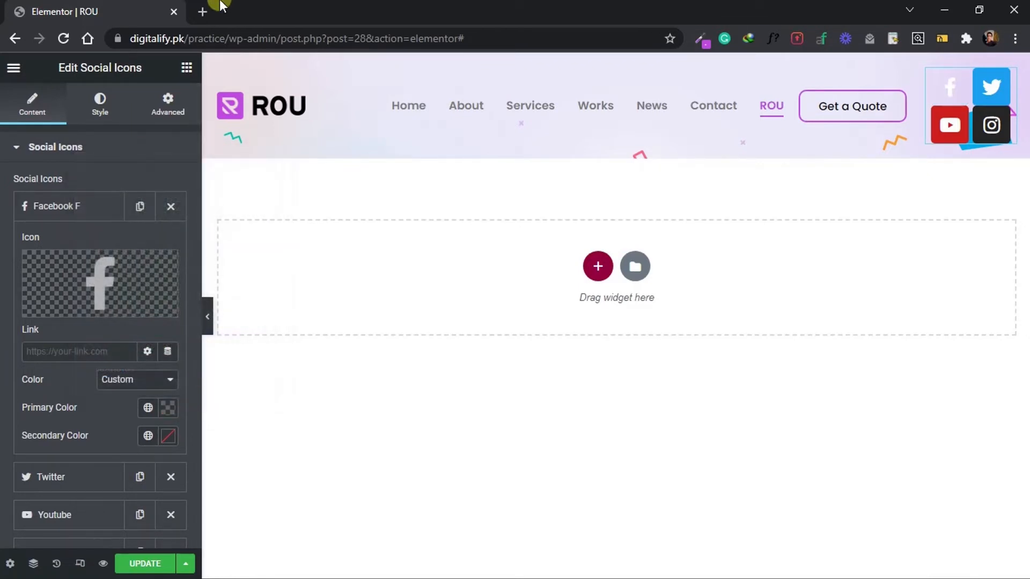
Search the web for "facebook color code" in a new tab and copy the hex code #3b5998.
{"action": "left_click", "coordinate": [201, 8]}
{"action": "type", "text": "facebook.com"}
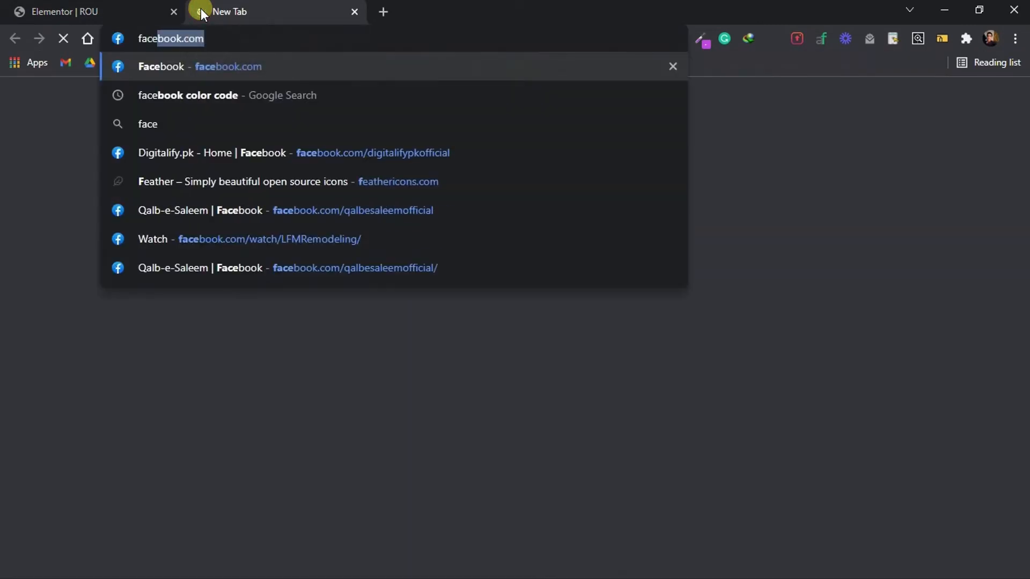
{"action": "key", "text": "Down"}
{"action": "key", "text": "Return"}
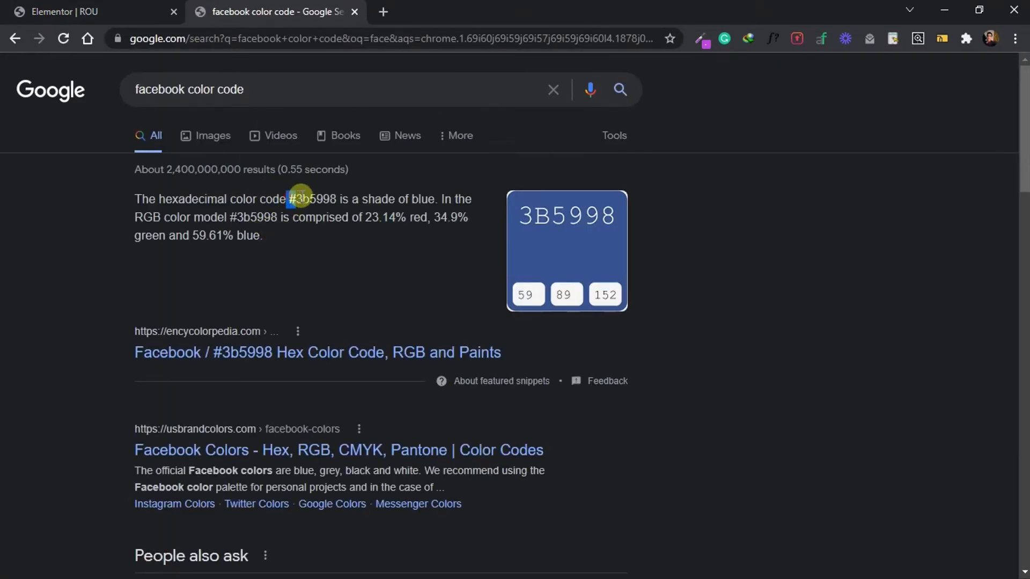
{"action": "left_click_drag", "start_coordinate": [287, 199], "coordinate": [337, 199]}
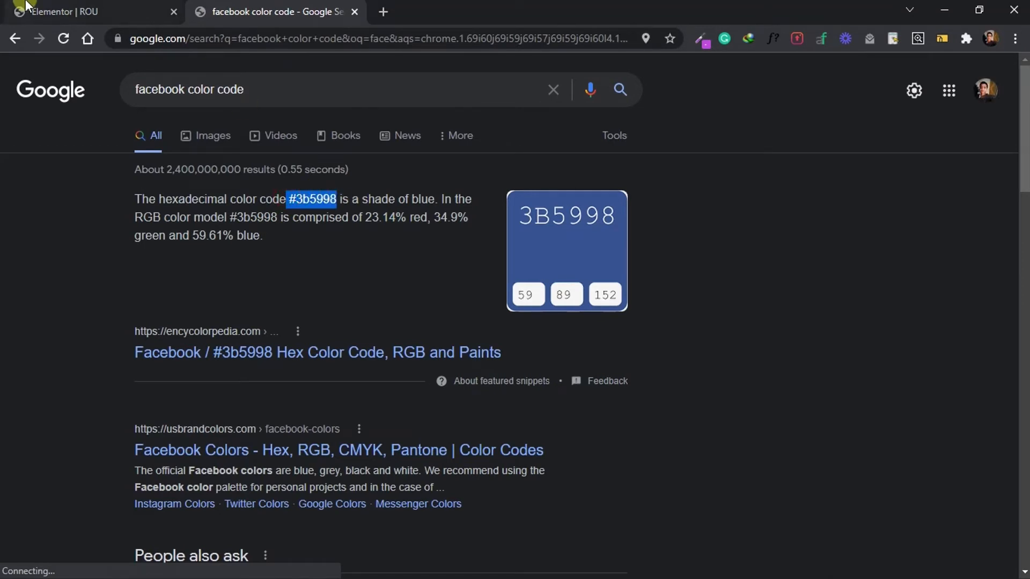
{"action": "key", "text": "ctrl+w"}
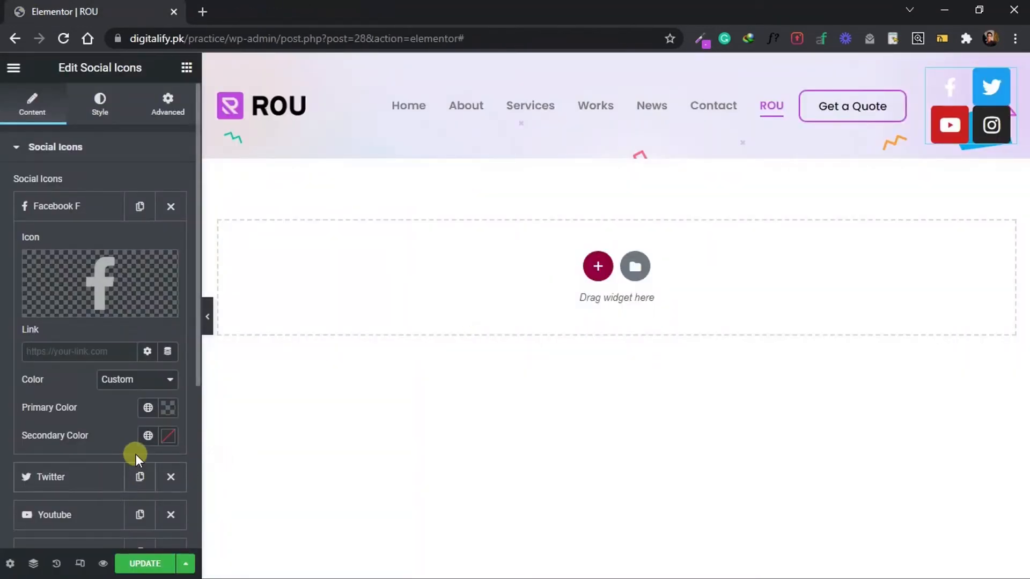
Set the Facebook icon's secondary color to the copied #3b5998 and collapse its item.
{"action": "left_click", "coordinate": [168, 437]}
{"action": "type", "text": "#3b5998"}
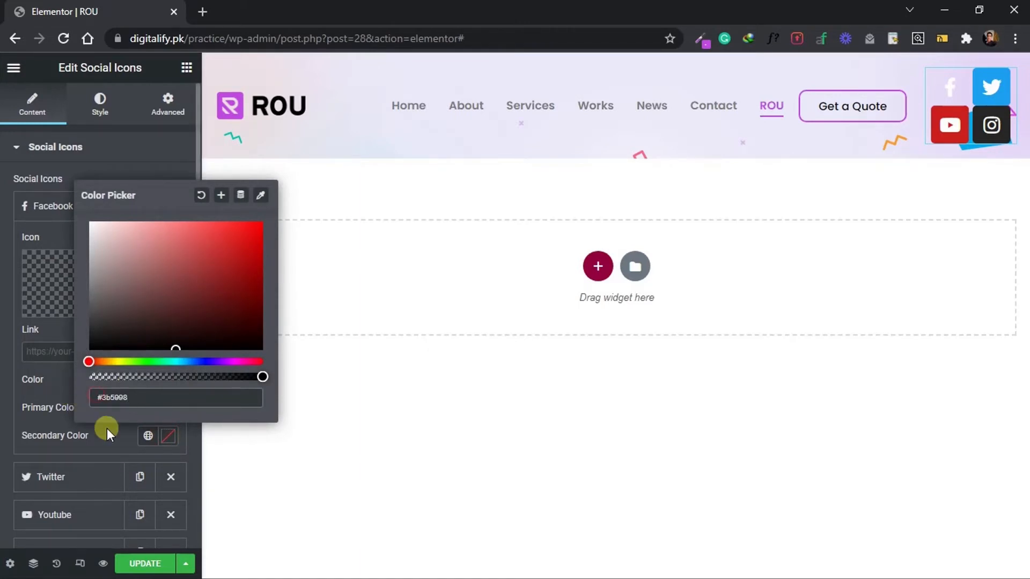
{"action": "key", "text": "Return"}
{"action": "left_click", "coordinate": [4, 437]}
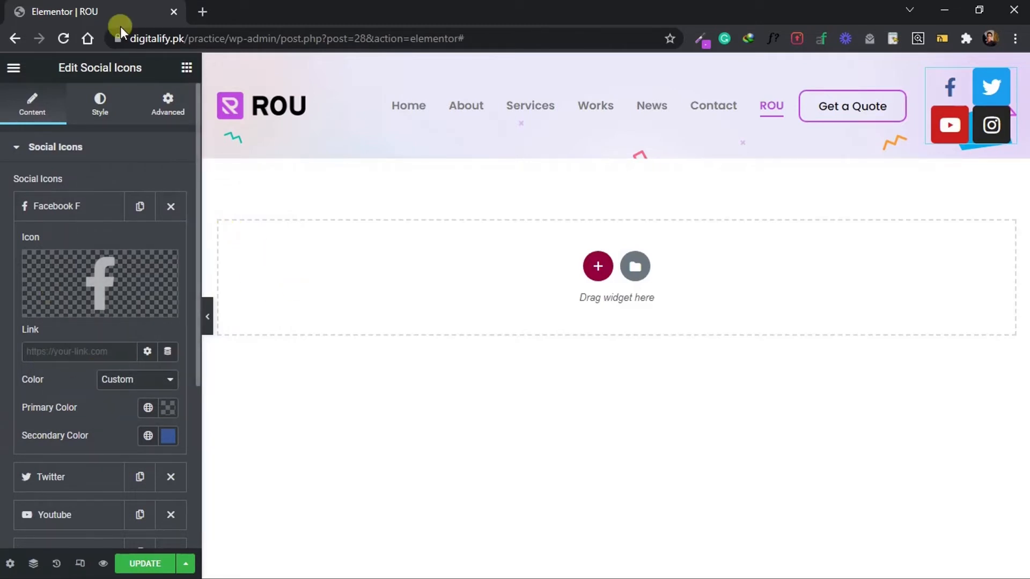
{"action": "left_click", "coordinate": [65, 196]}
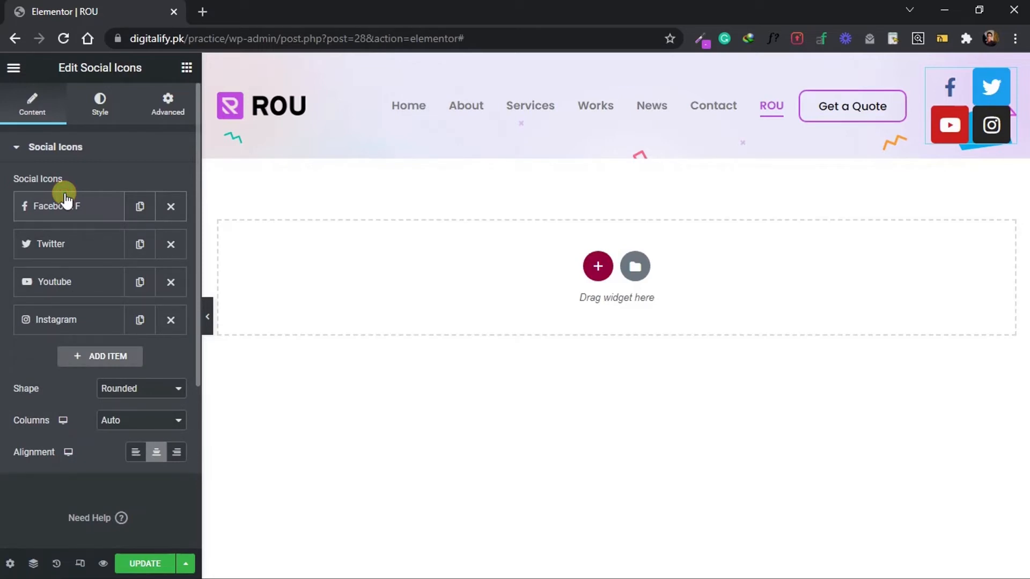
Give the Twitter icon custom colors, with a transparent primary and the secondary #00acee found by searching for "twitter color code".
{"action": "left_click", "coordinate": [70, 244]}
{"action": "left_click", "coordinate": [142, 417]}
{"action": "left_click", "coordinate": [147, 443]}
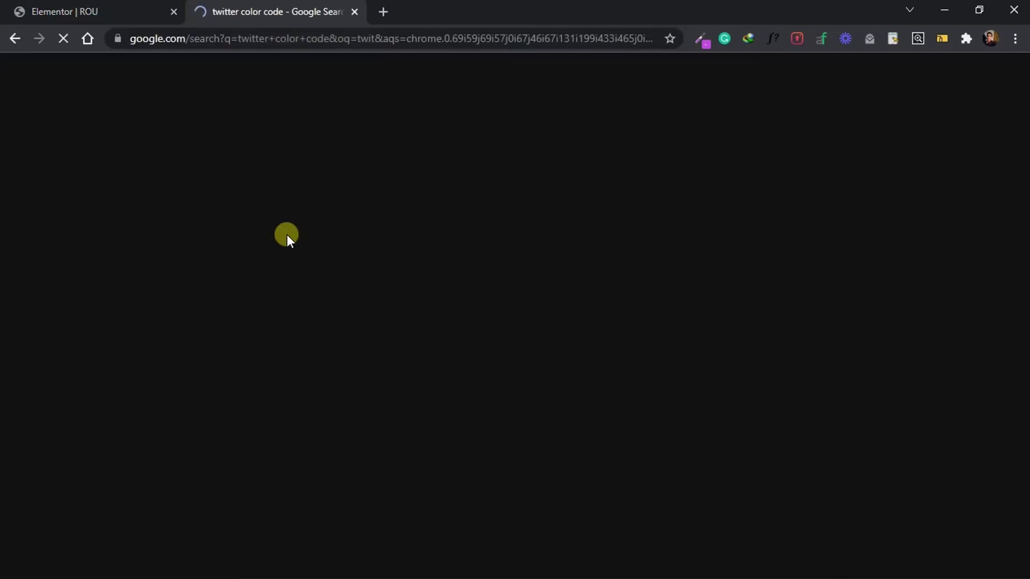
{"action": "double_click", "coordinate": [317, 319]}
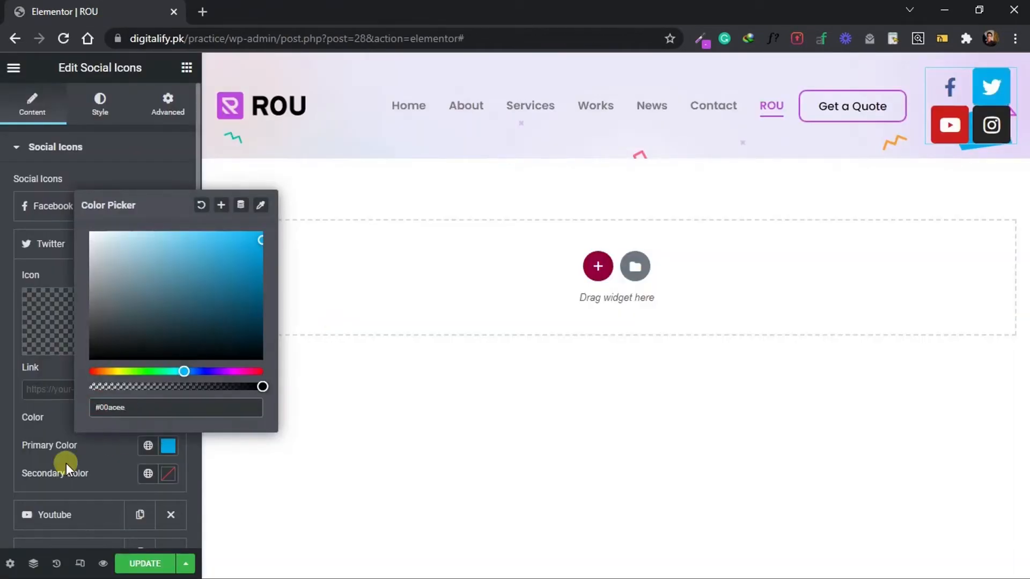
{"action": "left_click", "coordinate": [167, 474]}
{"action": "type", "text": "#00acee"}
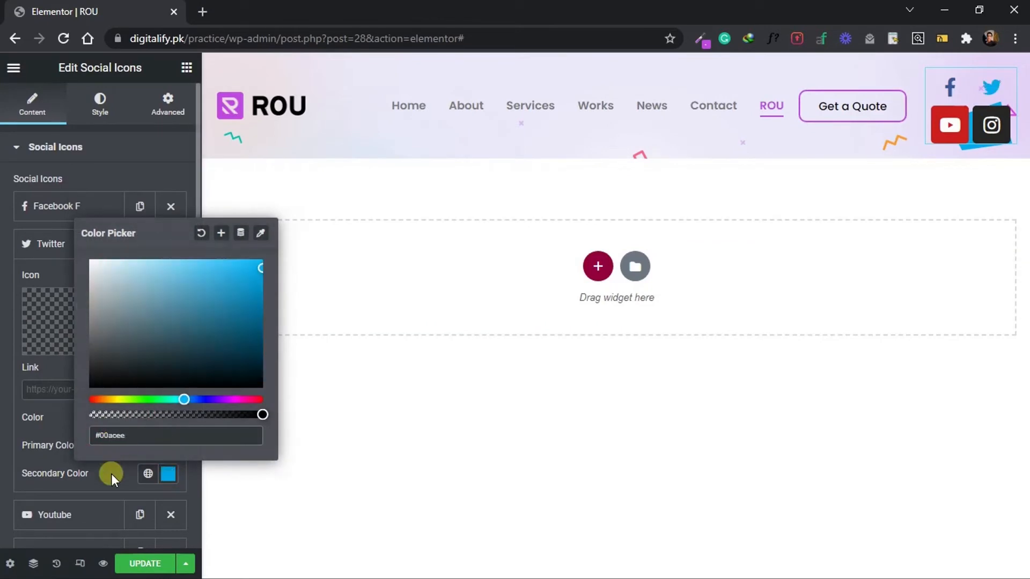
Give the Youtube icon custom colors with a fully transparent primary and a red secondary color.
{"action": "left_click", "coordinate": [53, 282]}
{"action": "left_click", "coordinate": [138, 455]}
{"action": "left_click", "coordinate": [138, 481]}
{"action": "left_click", "coordinate": [168, 483]}
{"action": "left_click_drag", "start_coordinate": [262, 423], "coordinate": [3, 437]}
{"action": "left_click", "coordinate": [167, 511]}
{"action": "left_click", "coordinate": [227, 298]}
Give the Instagram icon custom colors with a fully transparent primary and a pink secondary color, and collapse its item.
{"action": "left_click", "coordinate": [63, 319]}
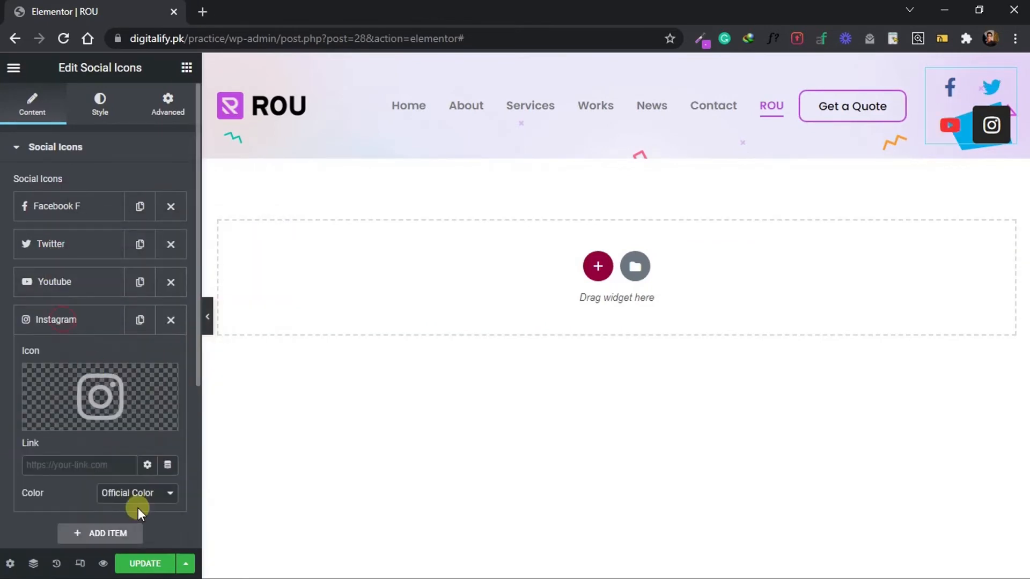
{"action": "left_click", "coordinate": [138, 493]}
{"action": "left_click", "coordinate": [138, 519]}
{"action": "left_click", "coordinate": [168, 520]}
{"action": "left_click_drag", "start_coordinate": [262, 461], "coordinate": [2, 464]}
{"action": "left_click", "coordinate": [168, 469]}
{"action": "left_click", "coordinate": [233, 257]}
{"action": "left_click", "coordinate": [248, 395]}
{"action": "left_click", "coordinate": [56, 241]}
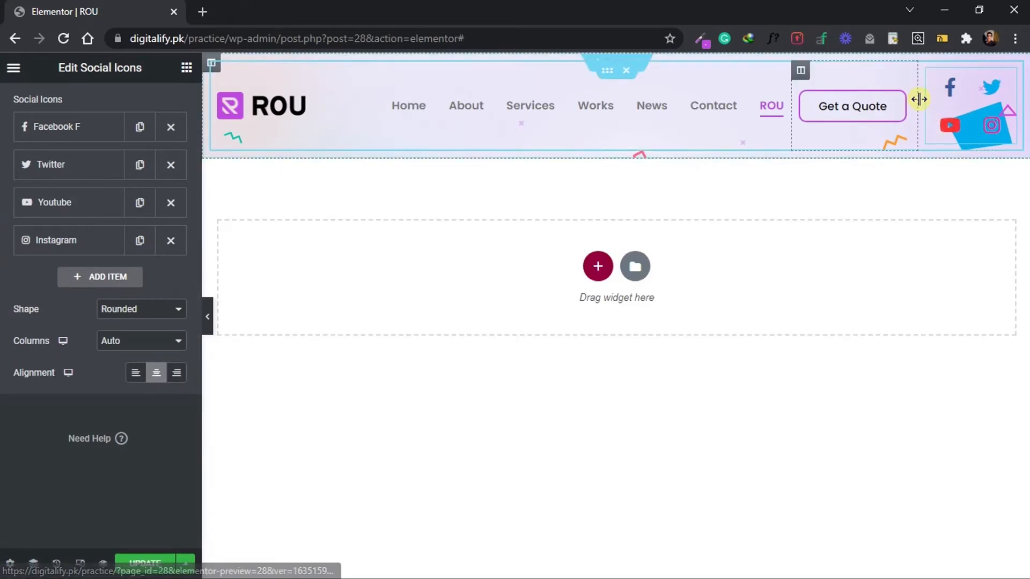
Widen the header's social icons column to about 22.7% and set the icon size to 20.
{"action": "left_click_drag", "start_coordinate": [918, 98], "coordinate": [712, 85]}
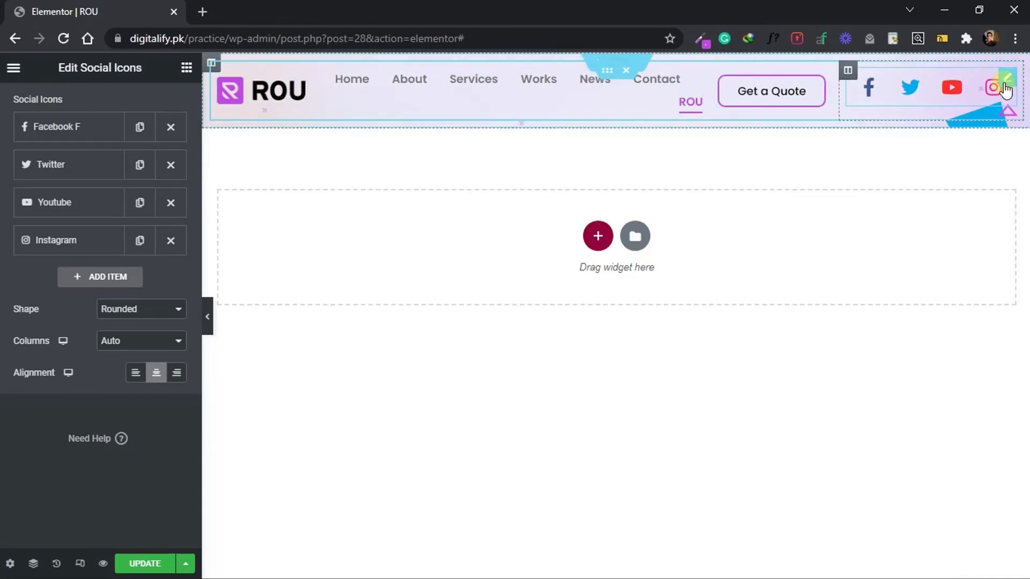
{"action": "left_click", "coordinate": [1007, 85]}
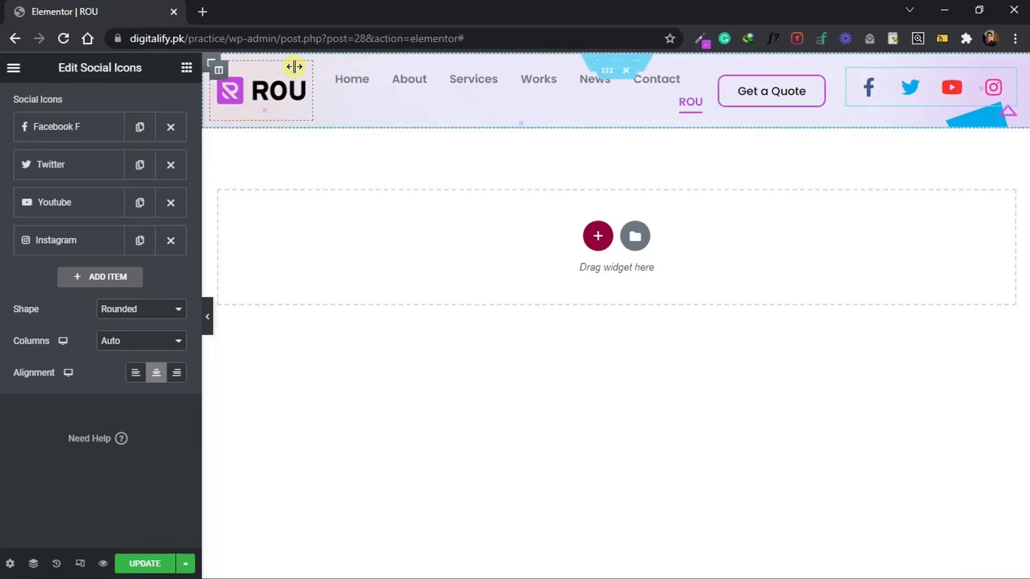
{"action": "left_click", "coordinate": [100, 104]}
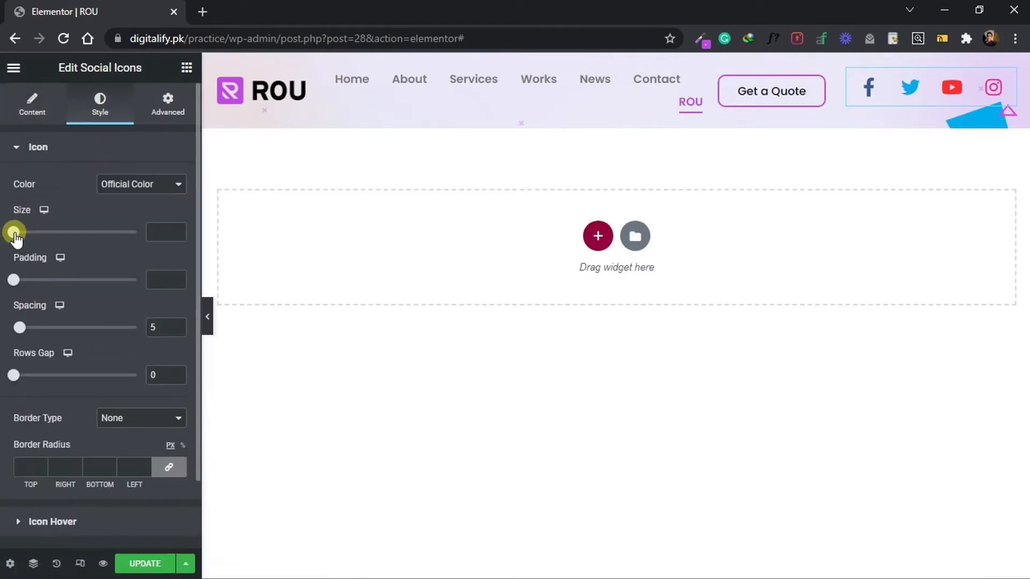
{"action": "left_click_drag", "start_coordinate": [15, 236], "coordinate": [19, 236]}
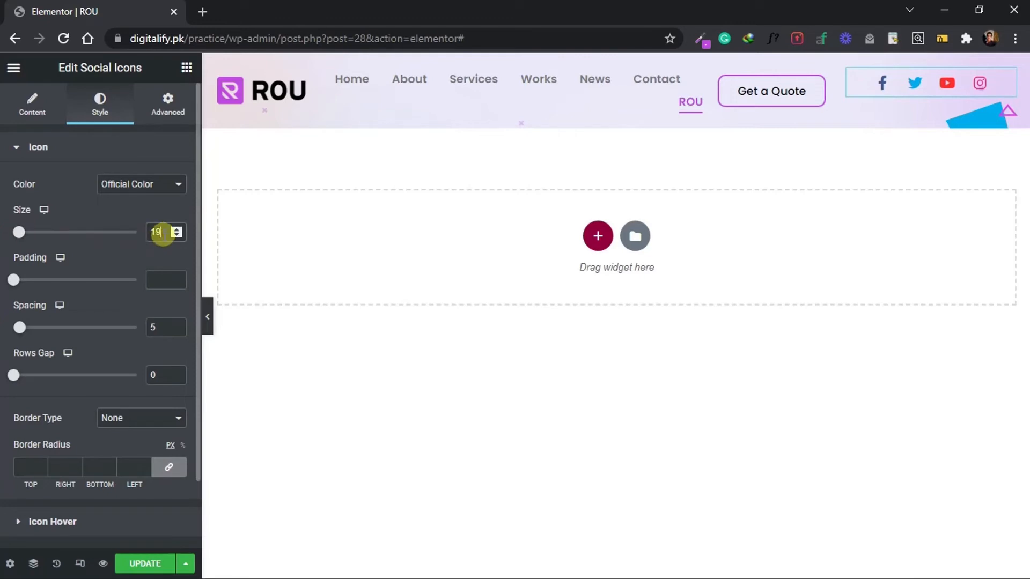
{"action": "type", "text": "20"}
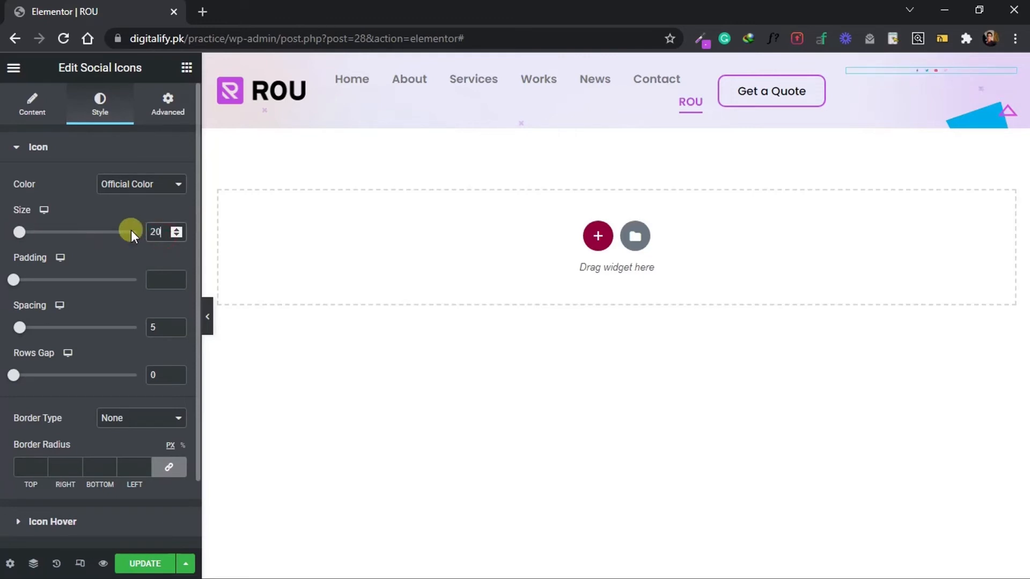
Set the social icons' padding to 0 and their spacing to 22.
{"action": "left_click", "coordinate": [158, 279]}
{"action": "type", "text": "0"}
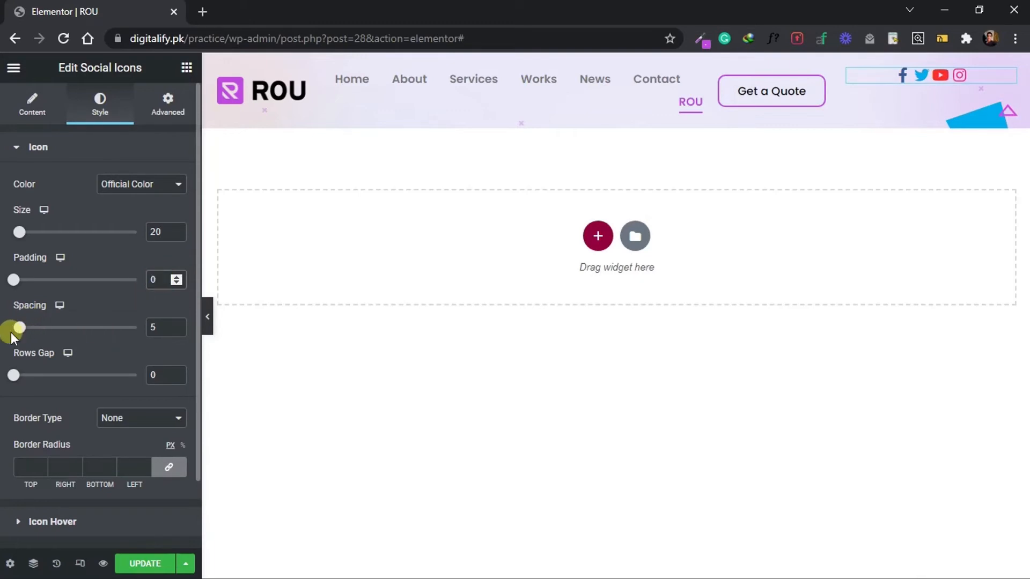
{"action": "double_click", "coordinate": [155, 327]}
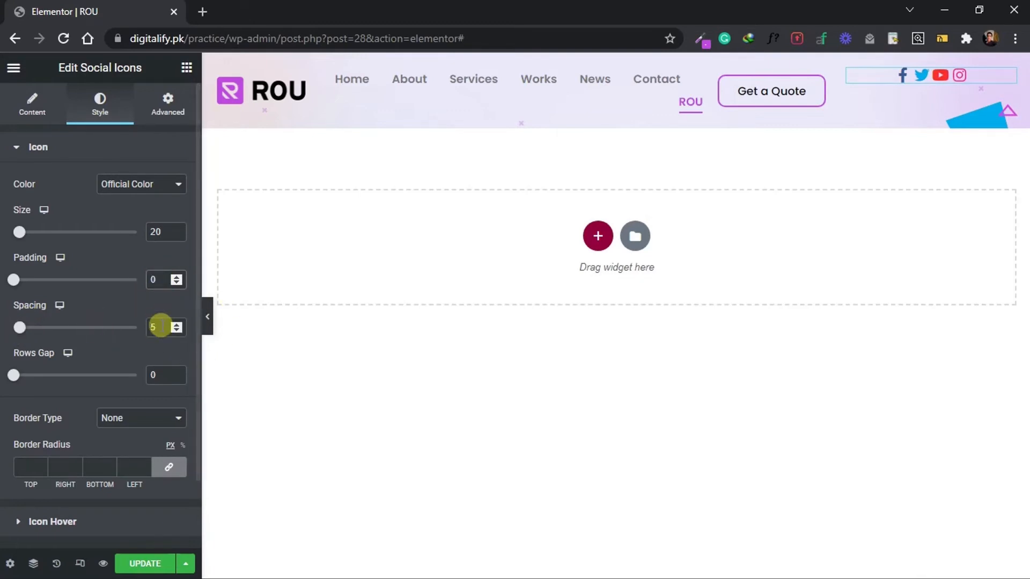
{"action": "type", "text": "22"}
{"action": "scroll", "coordinate": [161, 326], "scroll_direction": "down", "scroll_amount": 2}
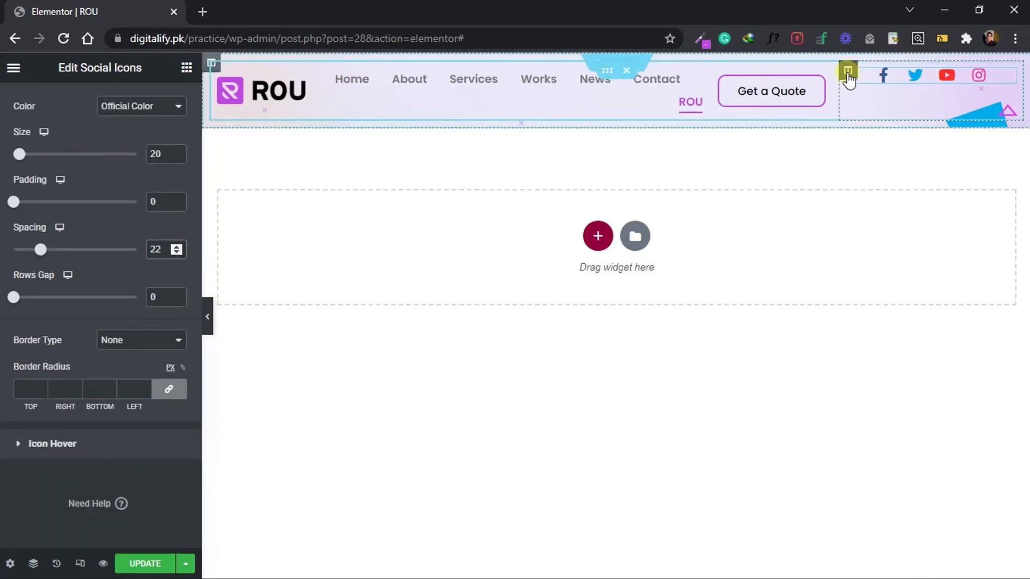
Set the social icons column's vertical alignment to Middle.
{"action": "left_click", "coordinate": [847, 71]}
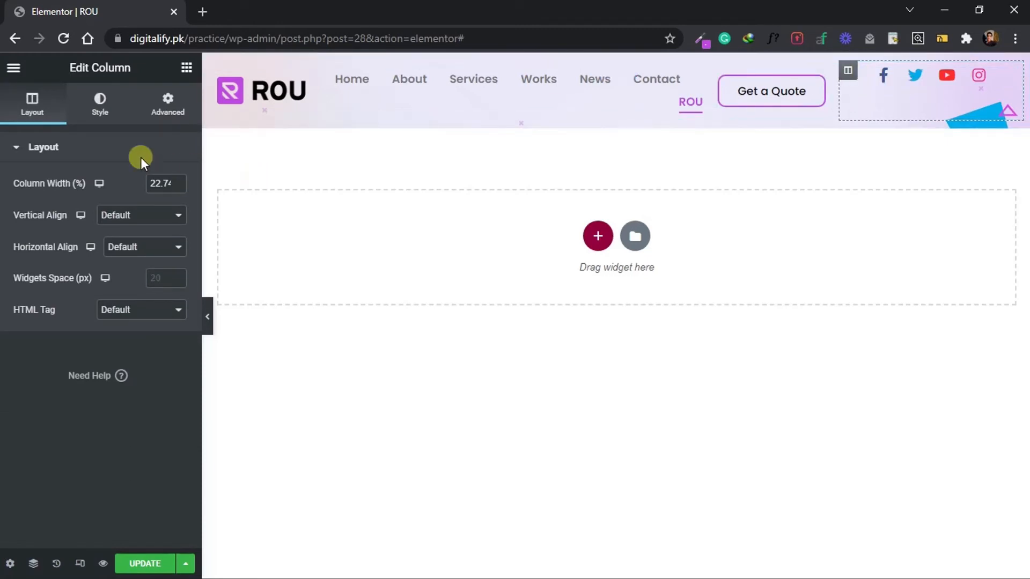
{"action": "left_click", "coordinate": [141, 215]}
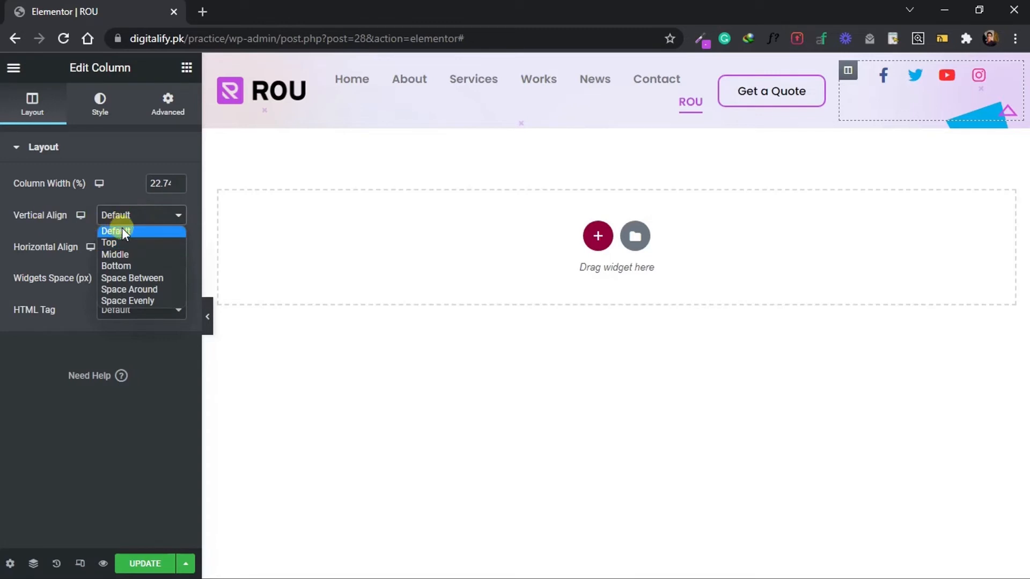
{"action": "left_click", "coordinate": [113, 255]}
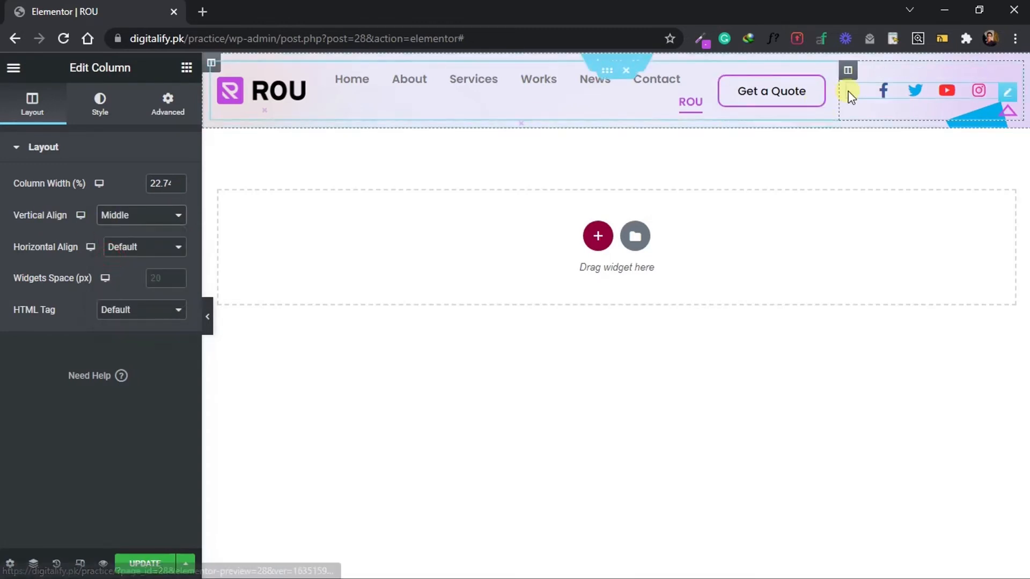
Narrow the social icons column to about 15.6% and widen the menu column until all menu items fit on one line.
{"action": "left_click_drag", "start_coordinate": [841, 90], "coordinate": [894, 95]}
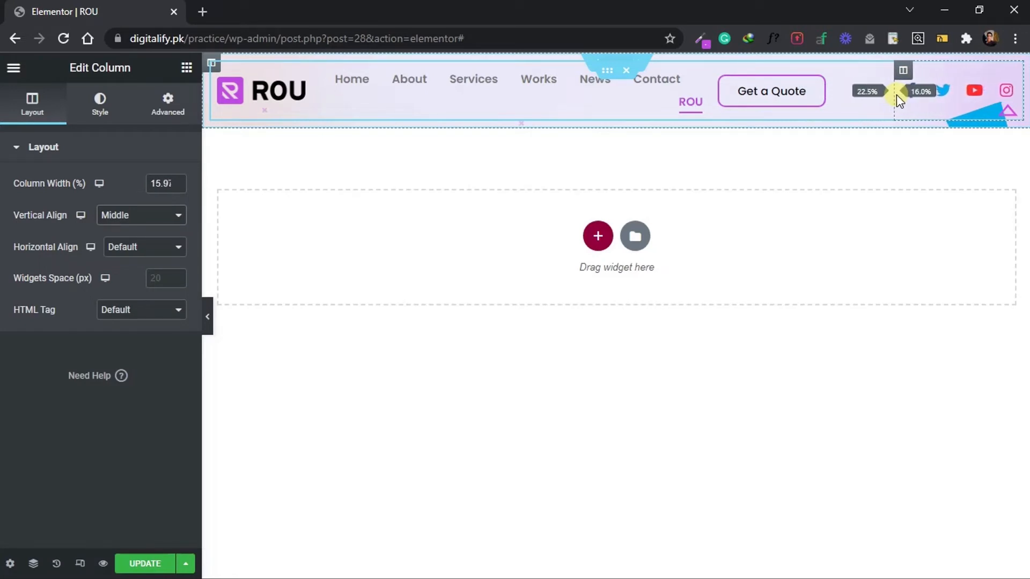
{"action": "left_click_drag", "start_coordinate": [896, 95], "coordinate": [899, 95]}
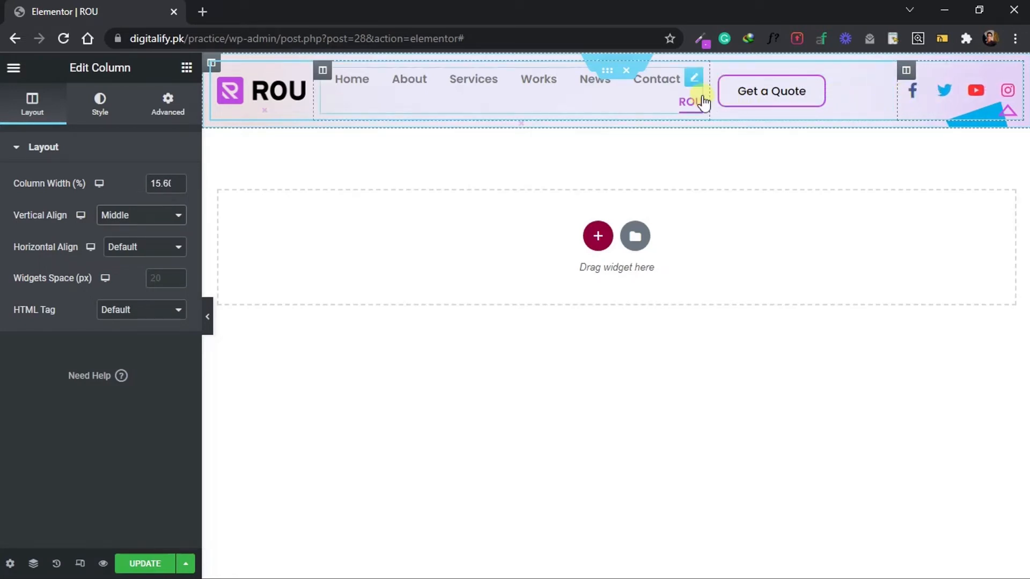
{"action": "left_click_drag", "start_coordinate": [707, 95], "coordinate": [773, 106]}
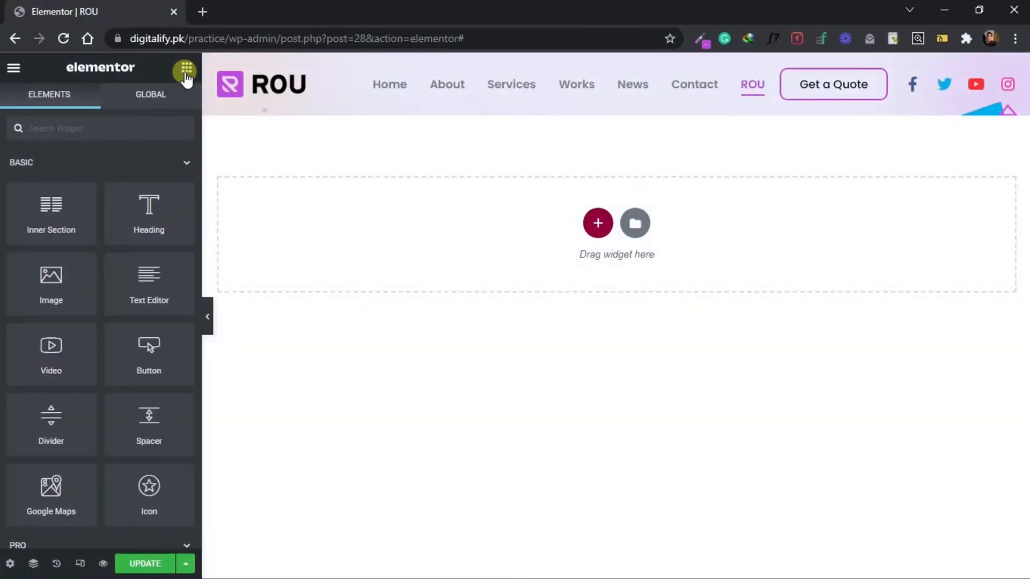
Add a two-column inner section below the header row and give its first column 100 px padding on all sides.
{"action": "left_click_drag", "start_coordinate": [41, 214], "coordinate": [275, 105]}
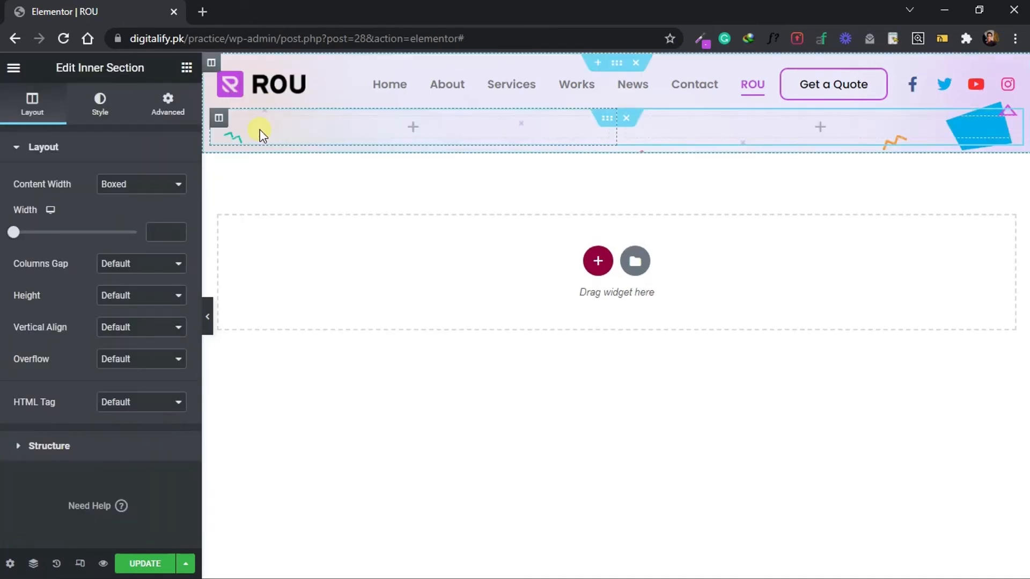
{"action": "left_click", "coordinate": [218, 119]}
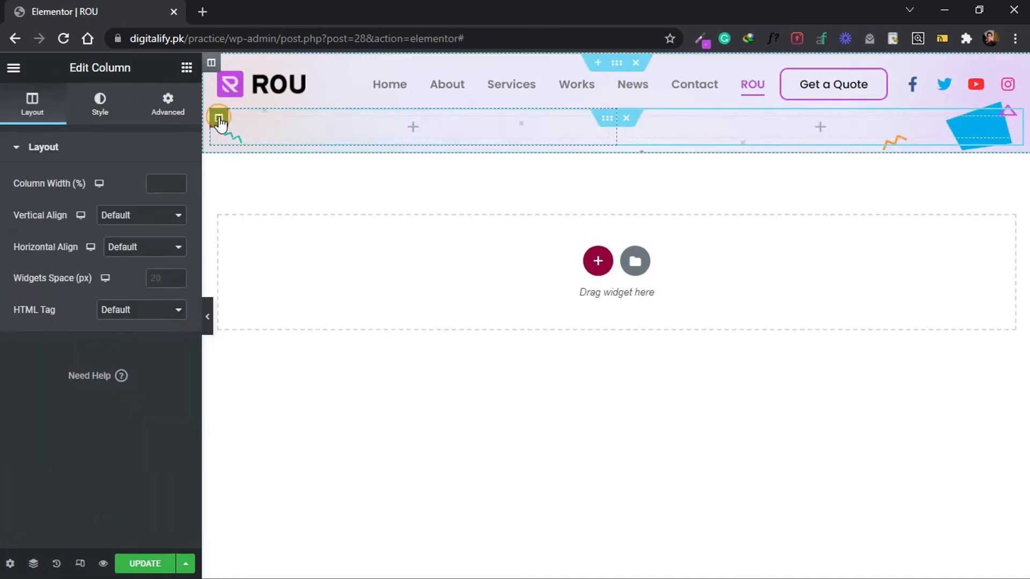
{"action": "left_click", "coordinate": [160, 105]}
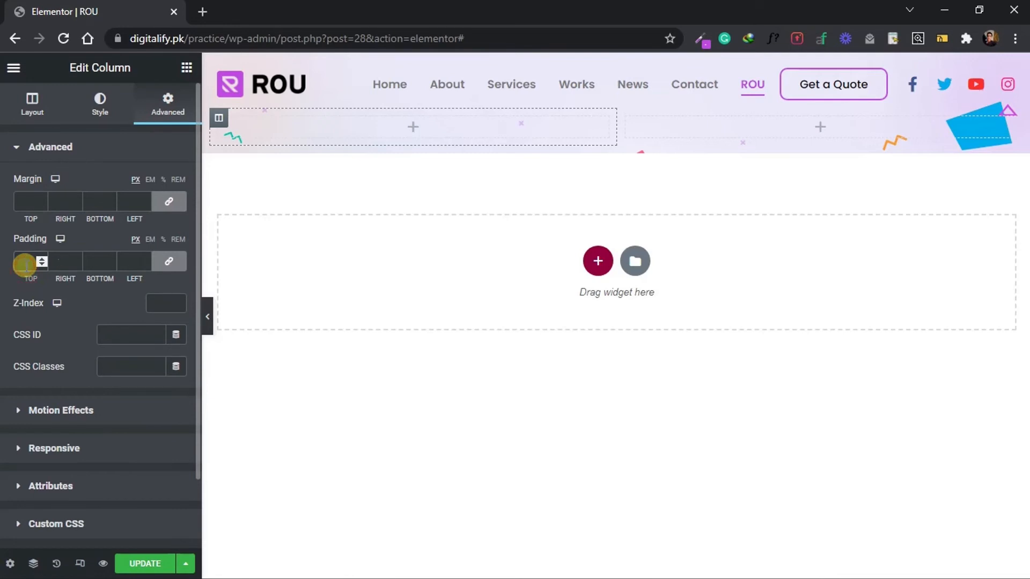
Add a Heading widget to the padded first column of the new inner section.
{"action": "left_click", "coordinate": [185, 67]}
{"action": "left_click_drag", "start_coordinate": [155, 214], "coordinate": [256, 133]}
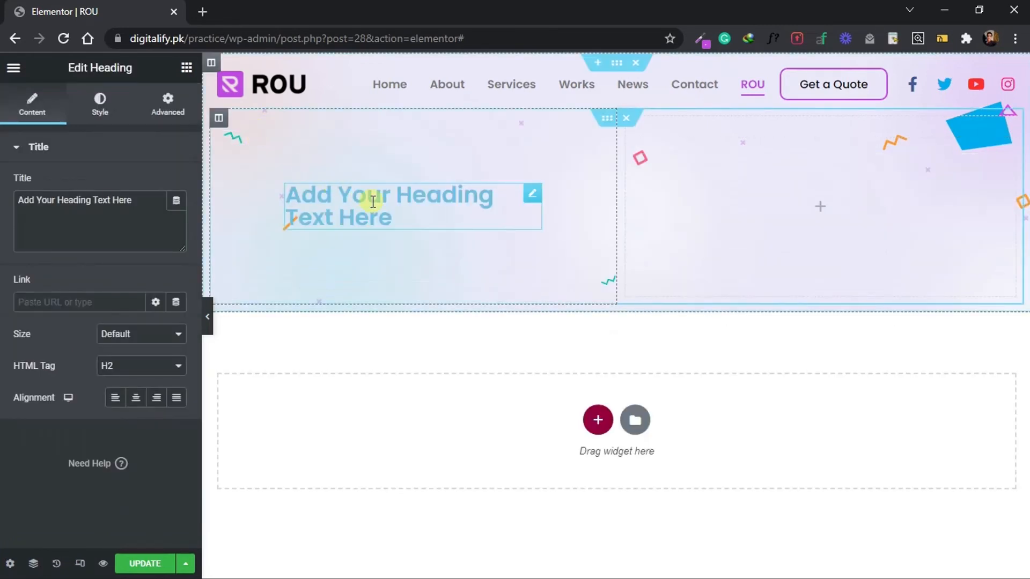
{"action": "left_click_drag", "start_coordinate": [365, 215], "coordinate": [630, 555]}
Copy the hero headline from the Photoshop design and set it as the Elementor heading's title, "Work Smartly with Endless Possibility".
{"action": "mouse_move", "coordinate": [685, 572]}
{"action": "left_click", "coordinate": [601, 562]}
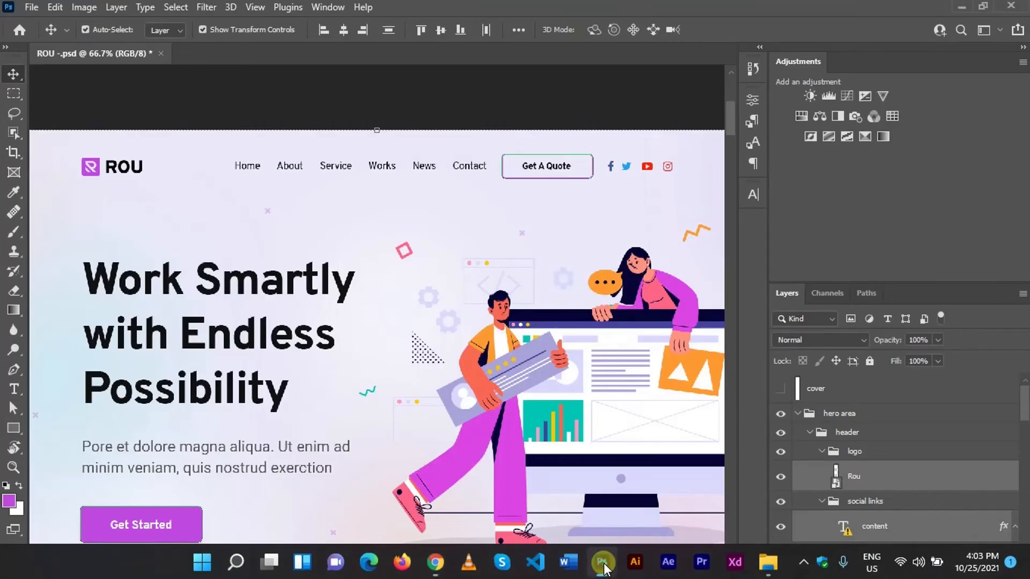
{"action": "left_click", "coordinate": [14, 390]}
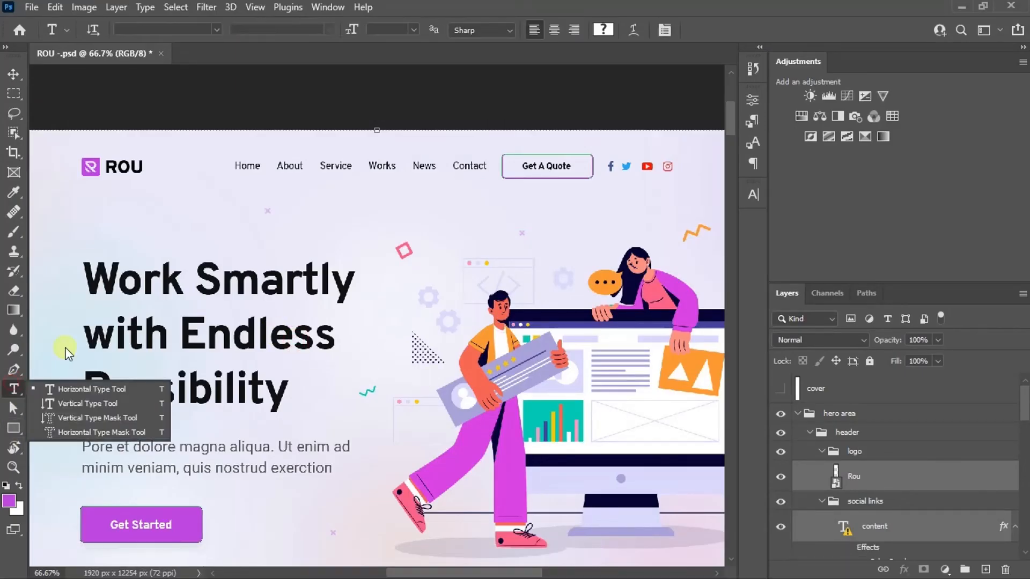
{"action": "left_click", "coordinate": [129, 334]}
{"action": "left_click", "coordinate": [607, 291]}
{"action": "left_click_drag", "start_coordinate": [82, 271], "coordinate": [308, 371]}
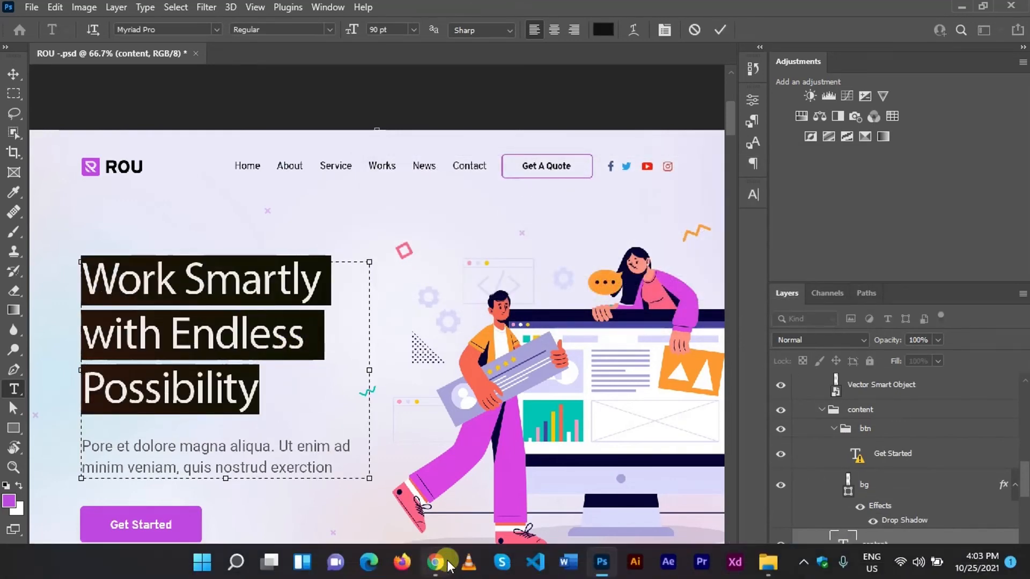
{"action": "left_click", "coordinate": [435, 562]}
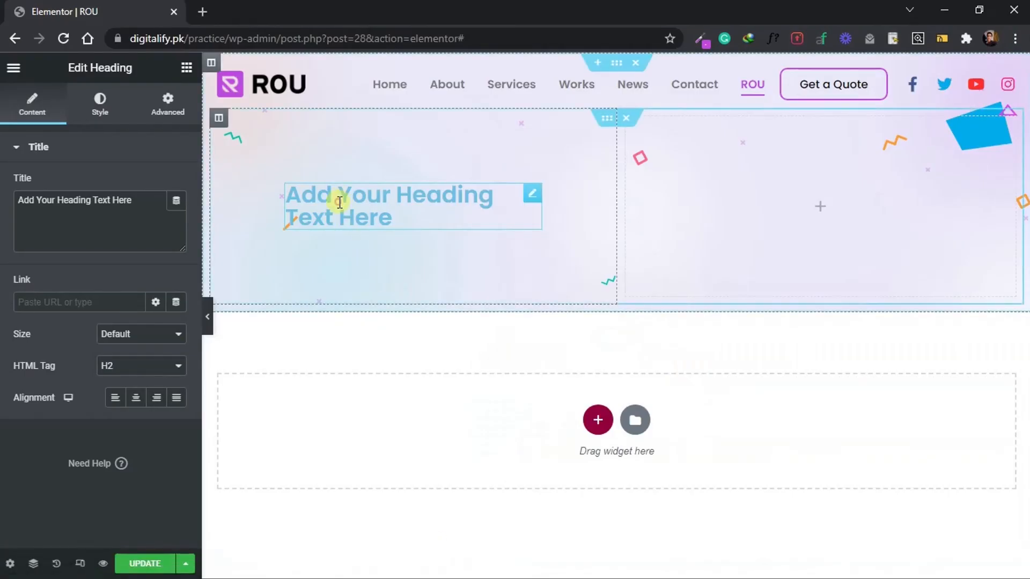
{"action": "key", "text": "alt+Tab"}
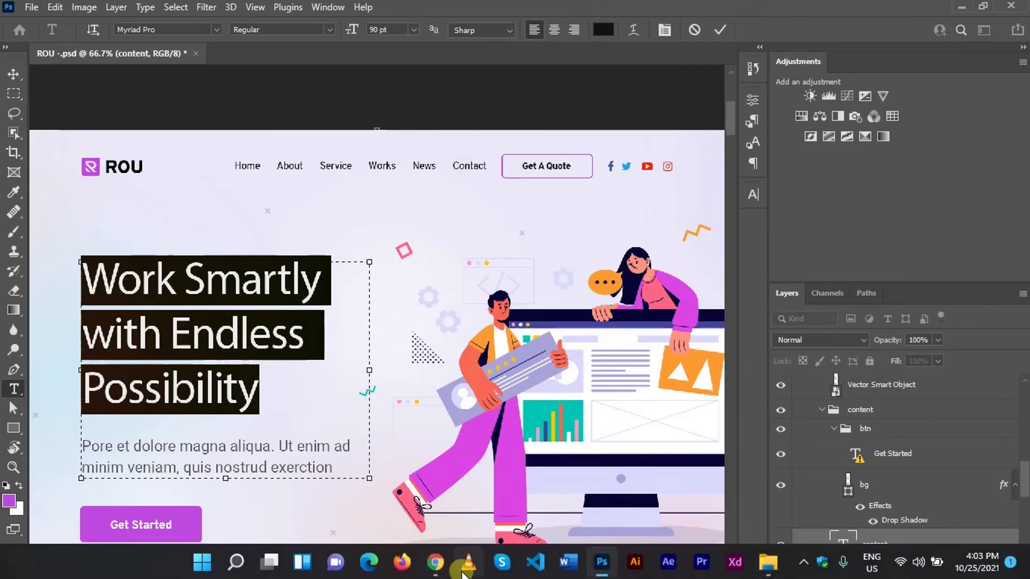
{"action": "left_click", "coordinate": [436, 562]}
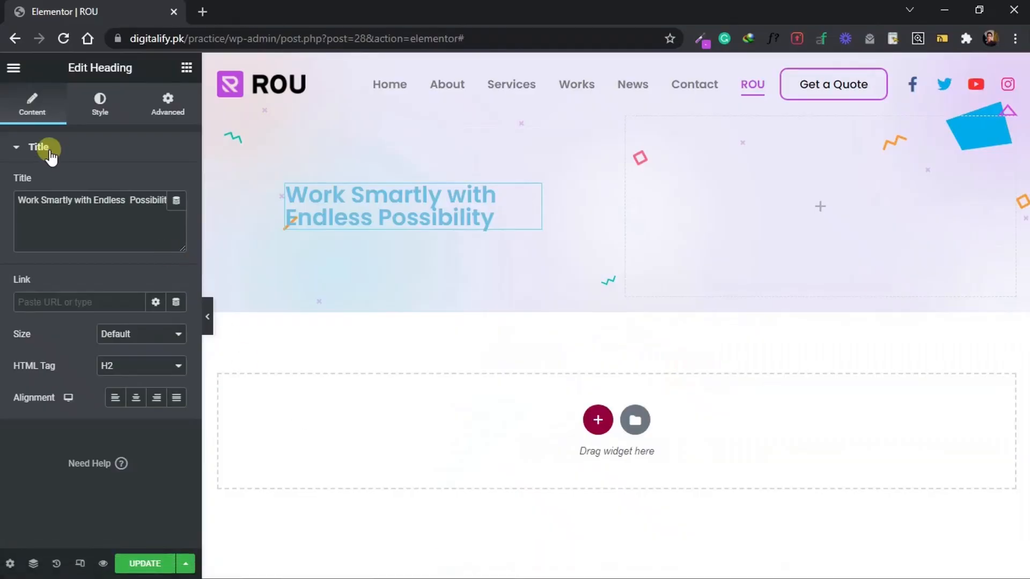
Insert a </br> line break after "Work Smartly" in the heading's title.
{"action": "left_click", "coordinate": [74, 199]}
{"action": "type", "text": "<"}
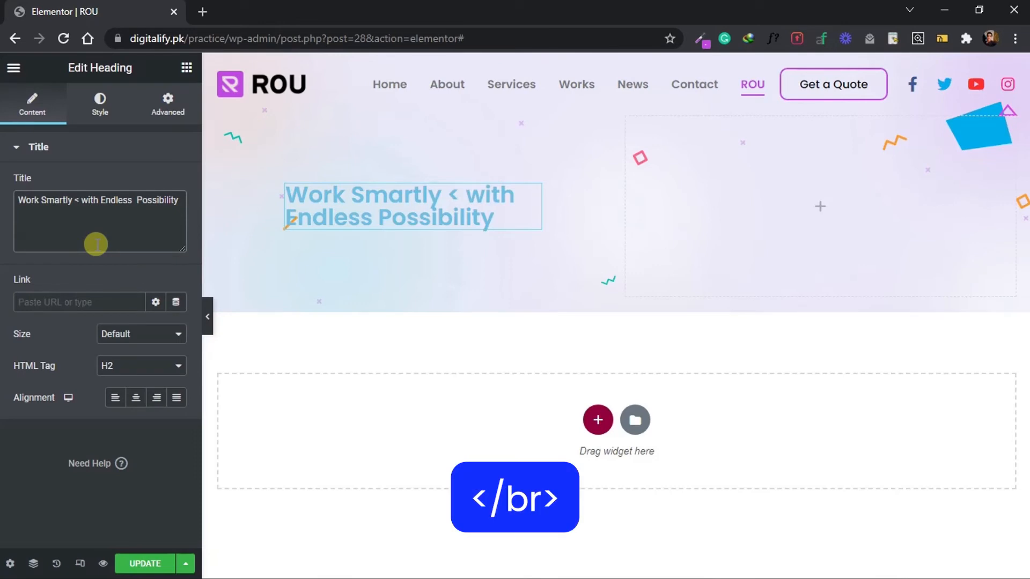
{"action": "type", "text": "/br"}
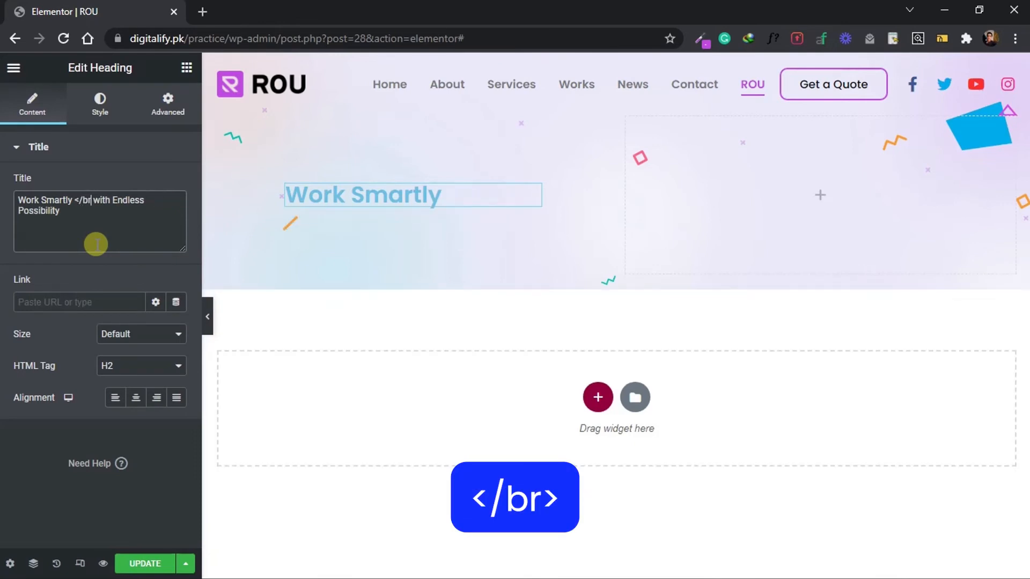
{"action": "type", "text": ">"}
{"action": "left_click_drag", "start_coordinate": [96, 200], "coordinate": [76, 200]}
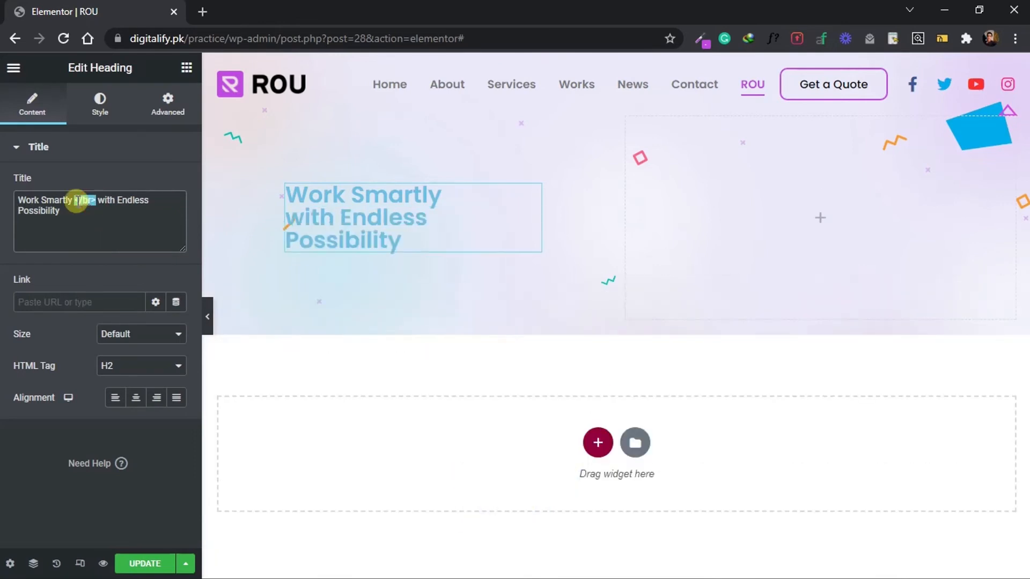
{"action": "left_click", "coordinate": [159, 204]}
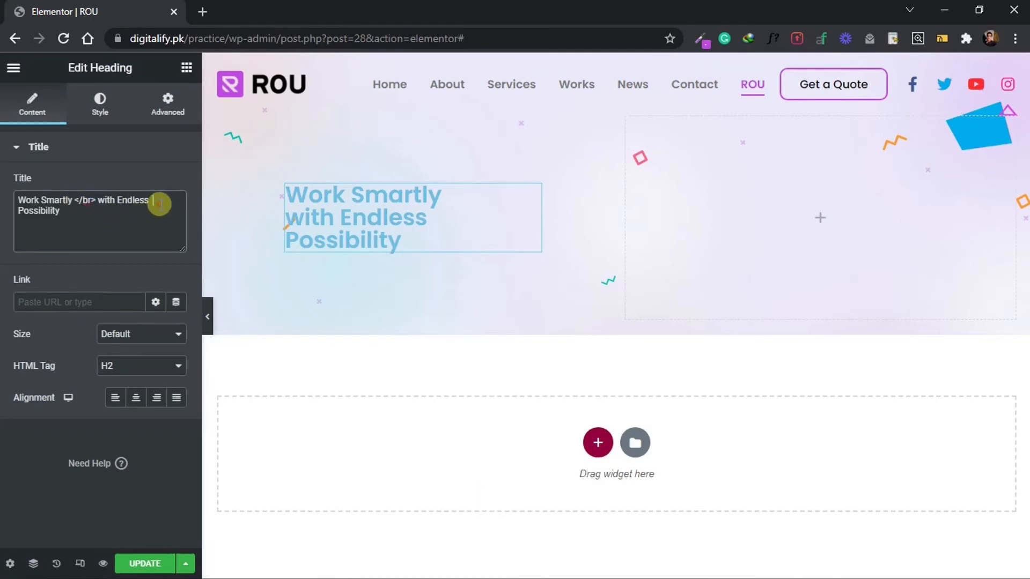
Change the heading's text color to black, #000000.
{"action": "left_click", "coordinate": [100, 97]}
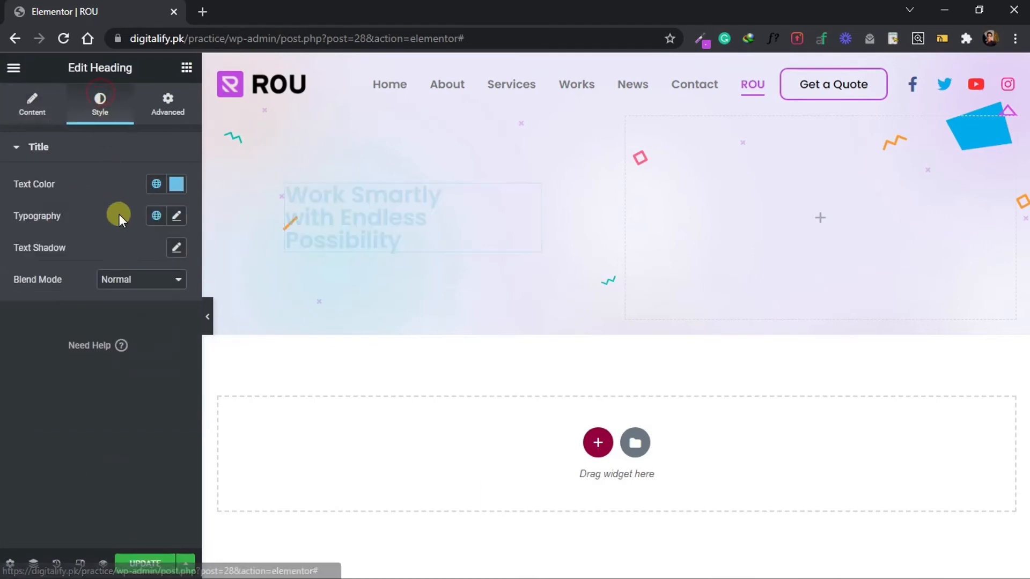
{"action": "left_click", "coordinate": [176, 184]}
{"action": "left_click_drag", "start_coordinate": [156, 315], "coordinate": [86, 382]}
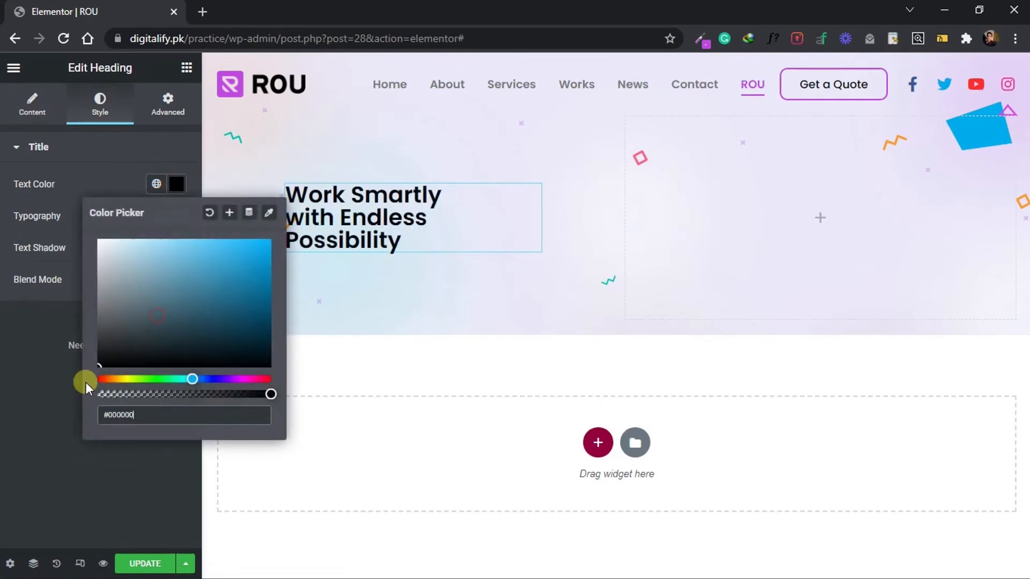
{"action": "left_click", "coordinate": [42, 430]}
Set the heading's typography to a 46 px size and a 53 px line height, and return to the widget list.
{"action": "left_click", "coordinate": [168, 221]}
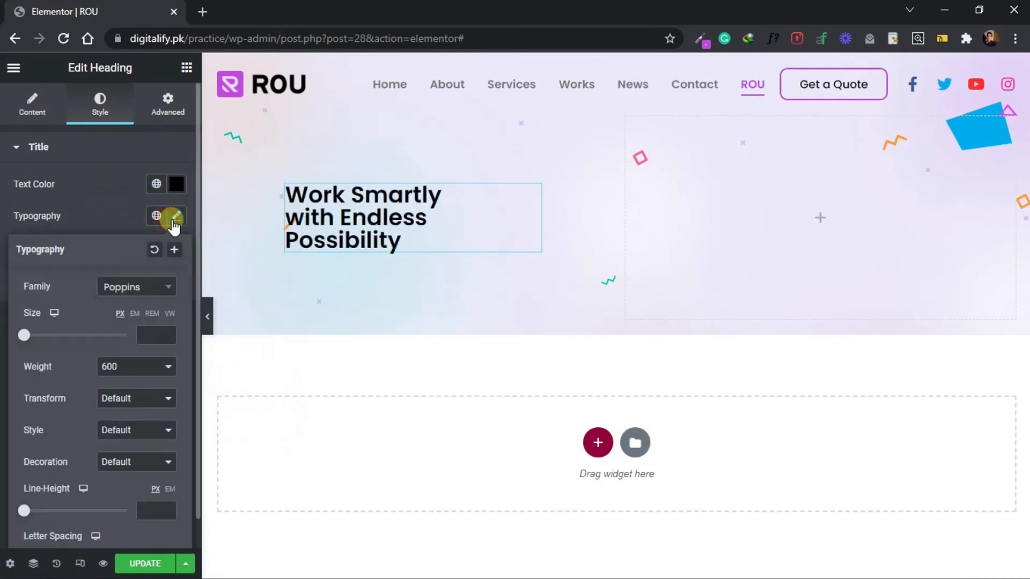
{"action": "left_click_drag", "start_coordinate": [23, 335], "coordinate": [47, 336]}
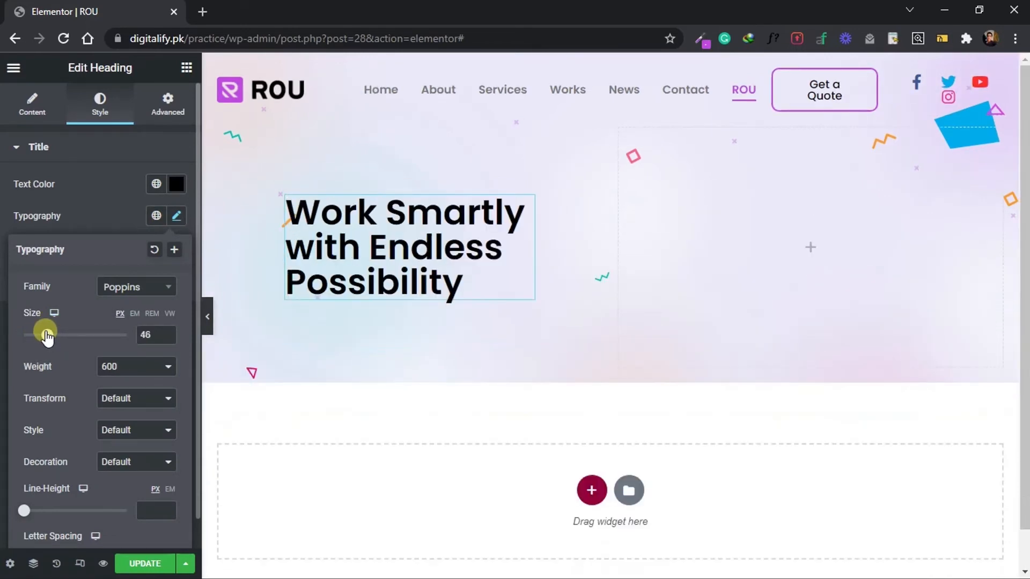
{"action": "scroll", "coordinate": [47, 334], "scroll_direction": "down", "scroll_amount": 1}
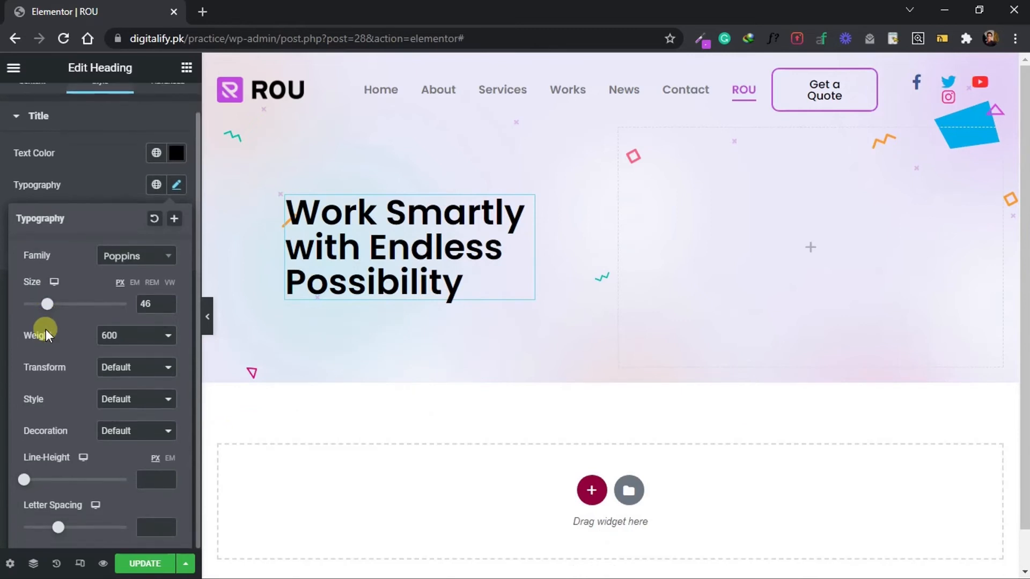
{"action": "left_click_drag", "start_coordinate": [24, 484], "coordinate": [134, 484]}
{"action": "type", "text": "53"}
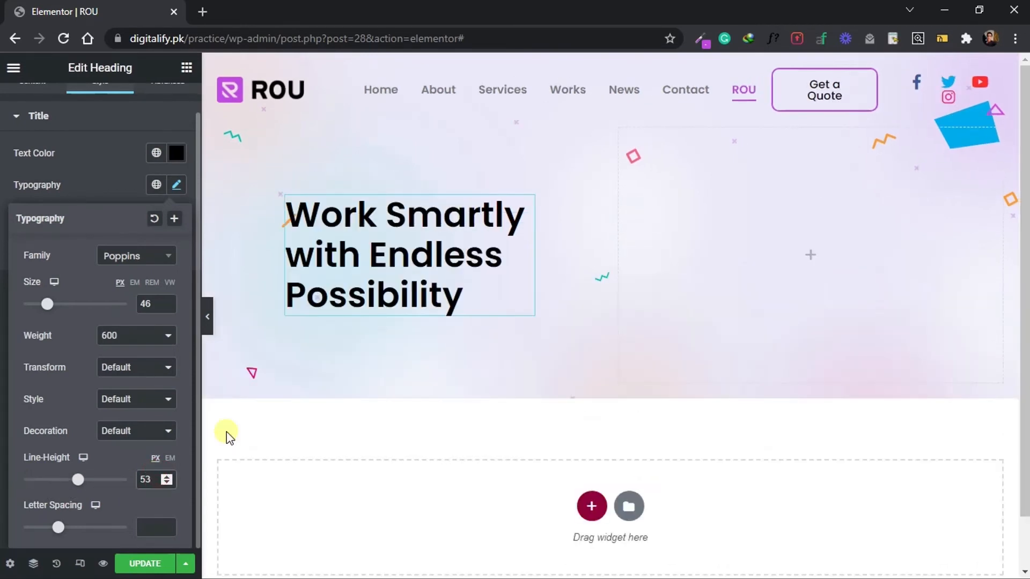
{"action": "left_click", "coordinate": [226, 433]}
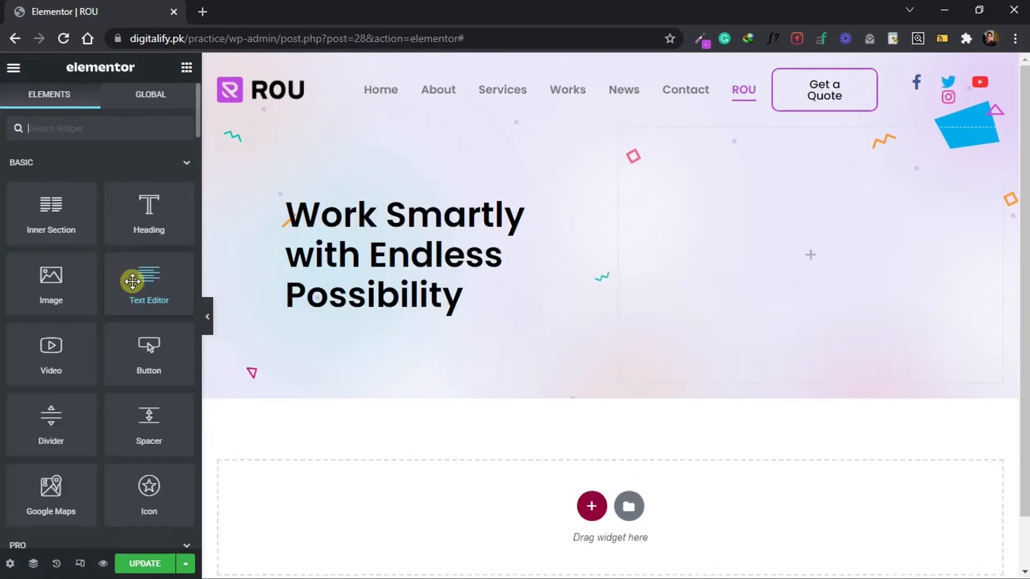
Add a Text Editor widget below the hero heading and replace its placeholder text with the paragraph copied from the Photoshop design.
{"action": "left_click_drag", "start_coordinate": [133, 281], "coordinate": [320, 303]}
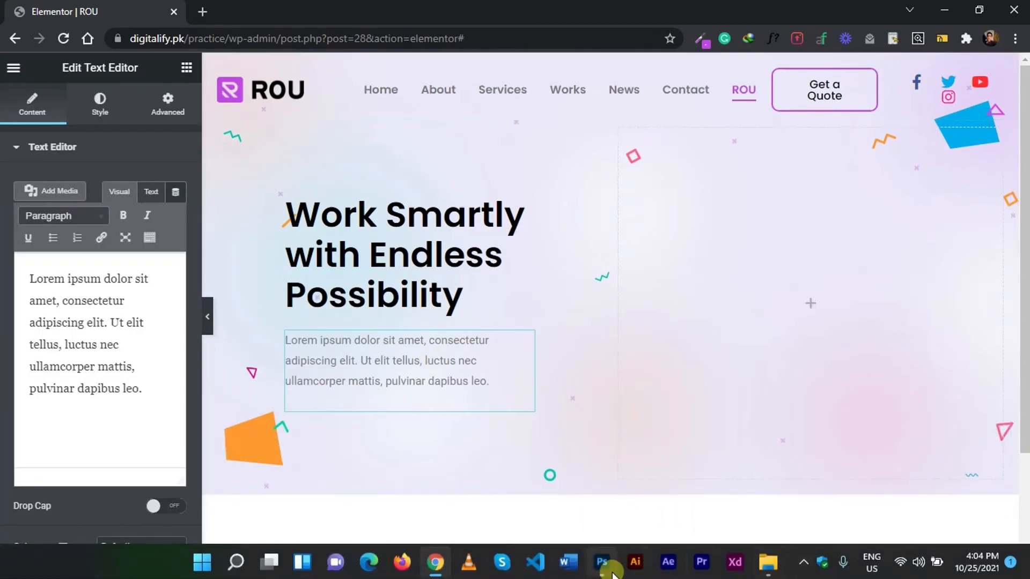
{"action": "left_click", "coordinate": [531, 462]}
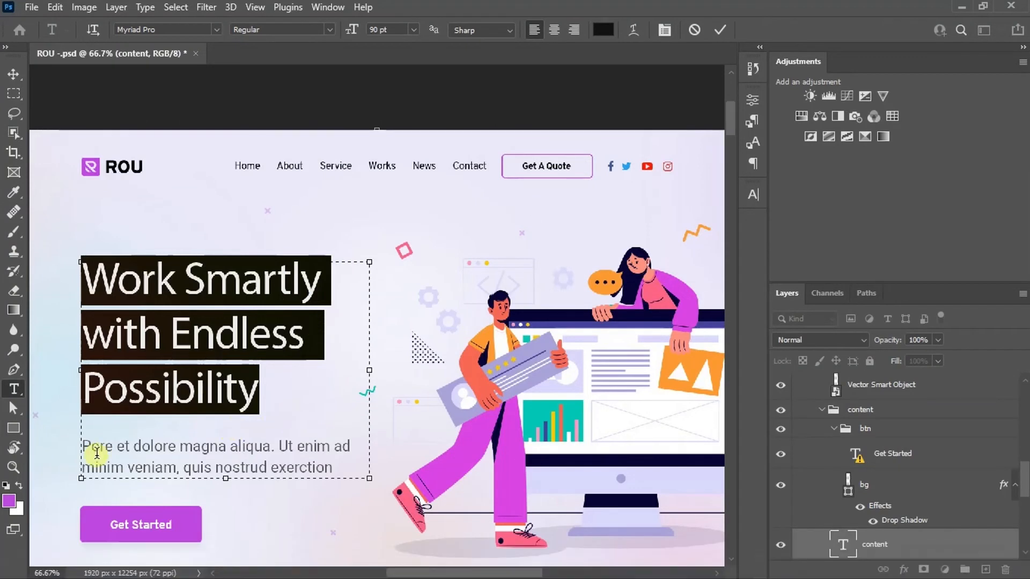
{"action": "left_click_drag", "start_coordinate": [339, 466], "coordinate": [60, 452]}
{"action": "key", "text": "ctrl+c"}
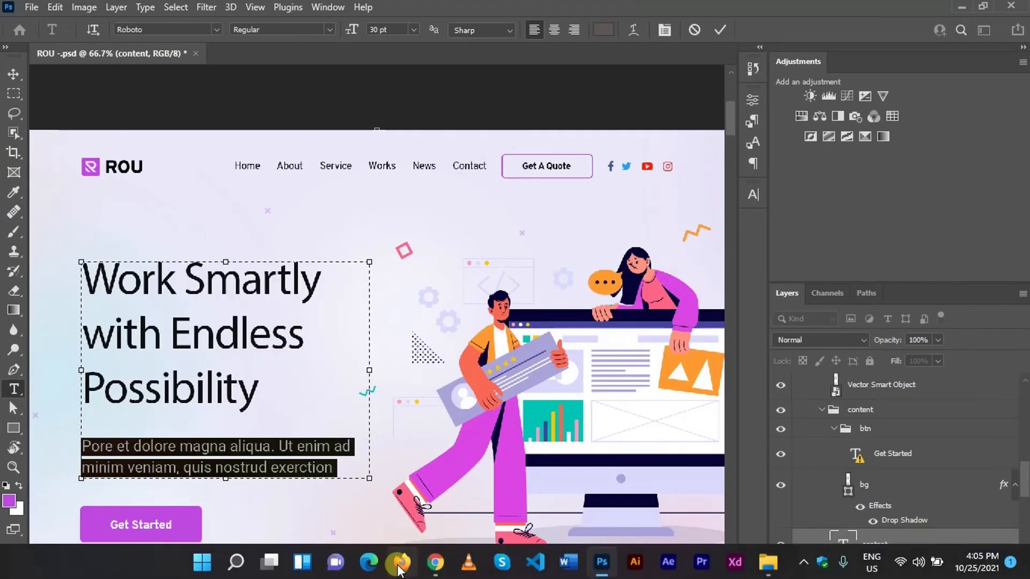
{"action": "left_click", "coordinate": [435, 569]}
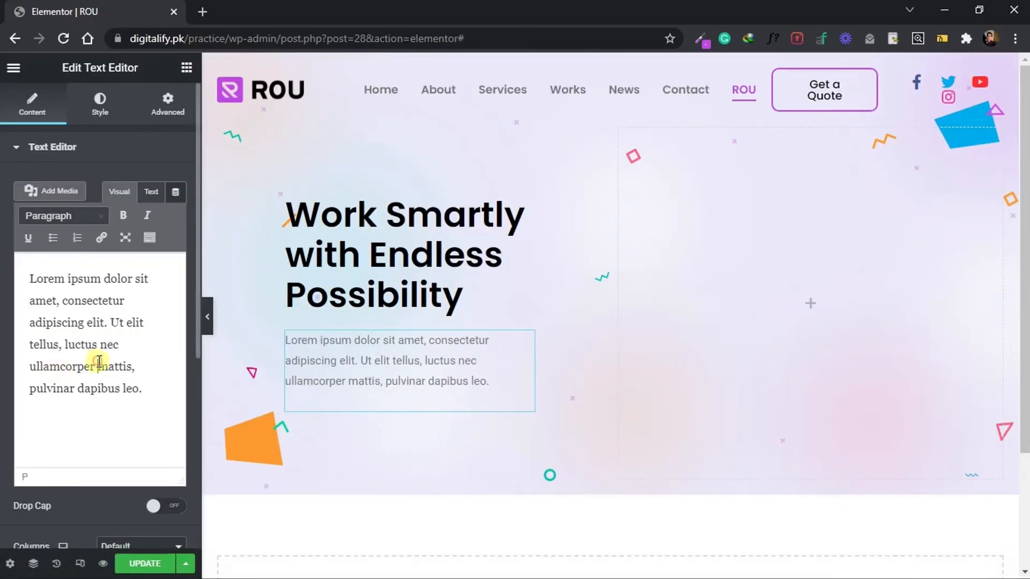
{"action": "key", "text": "ctrl+a"}
{"action": "key", "text": "ctrl+v"}
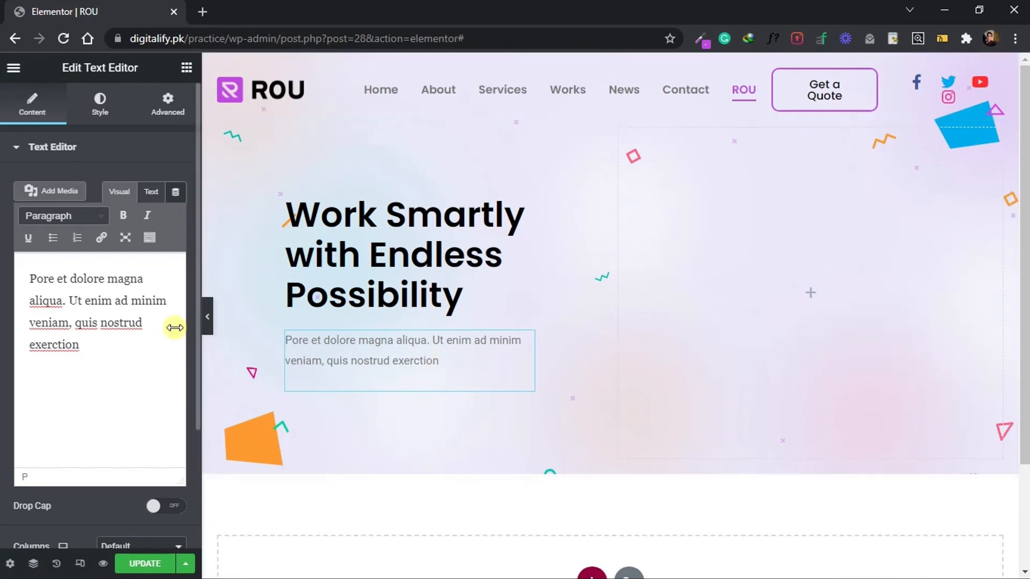
Wrap the hero paragraph in <span></span> tags in the text editor's HTML source.
{"action": "left_click", "coordinate": [151, 195]}
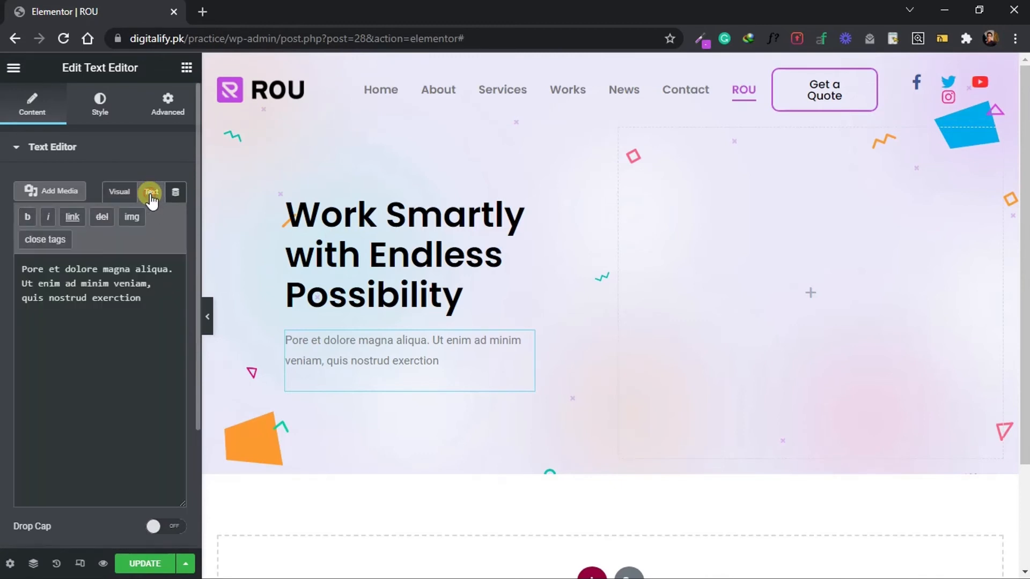
{"action": "left_click", "coordinate": [20, 269]}
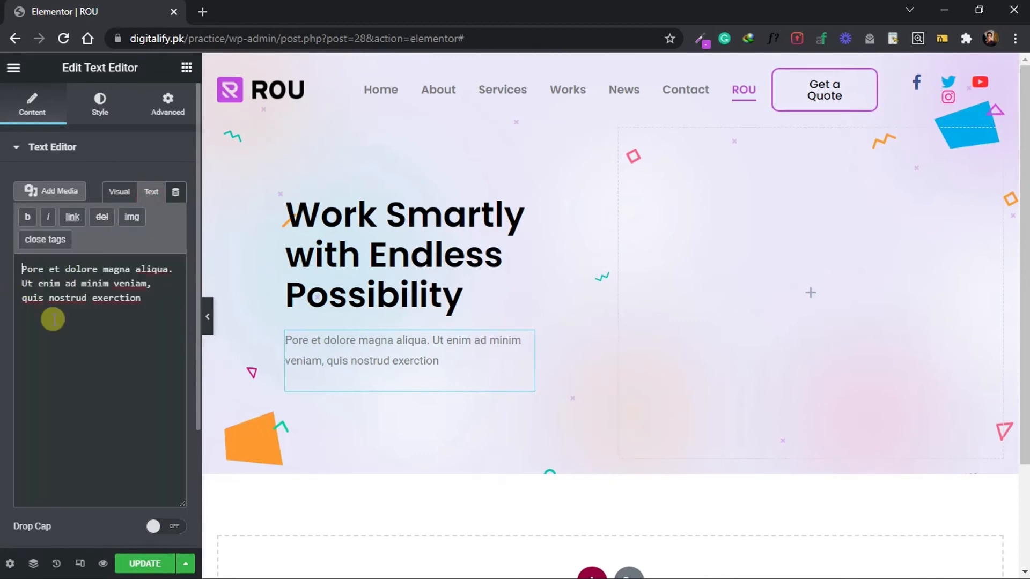
{"action": "type", "text": "<"}
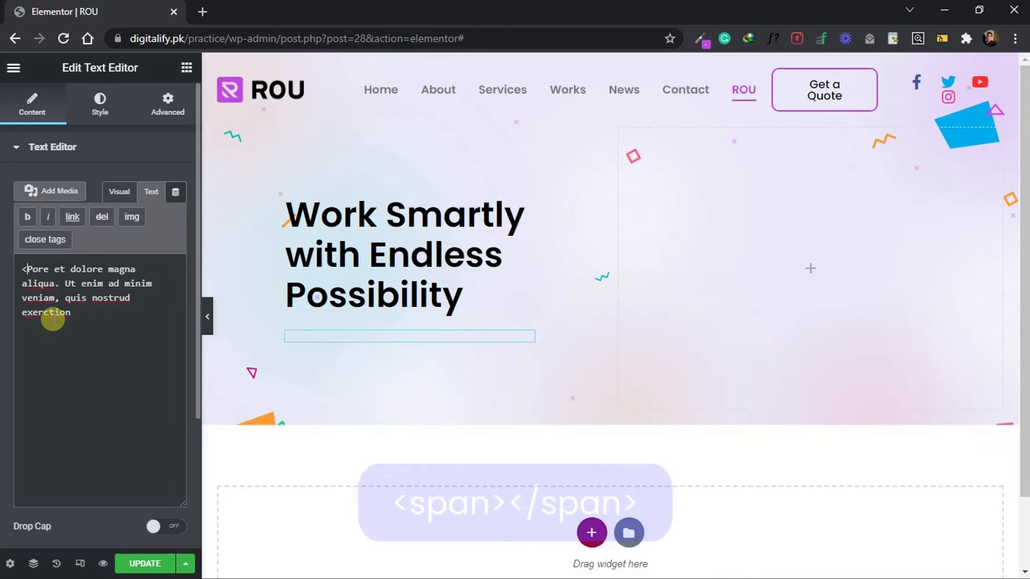
{"action": "type", "text": "span"}
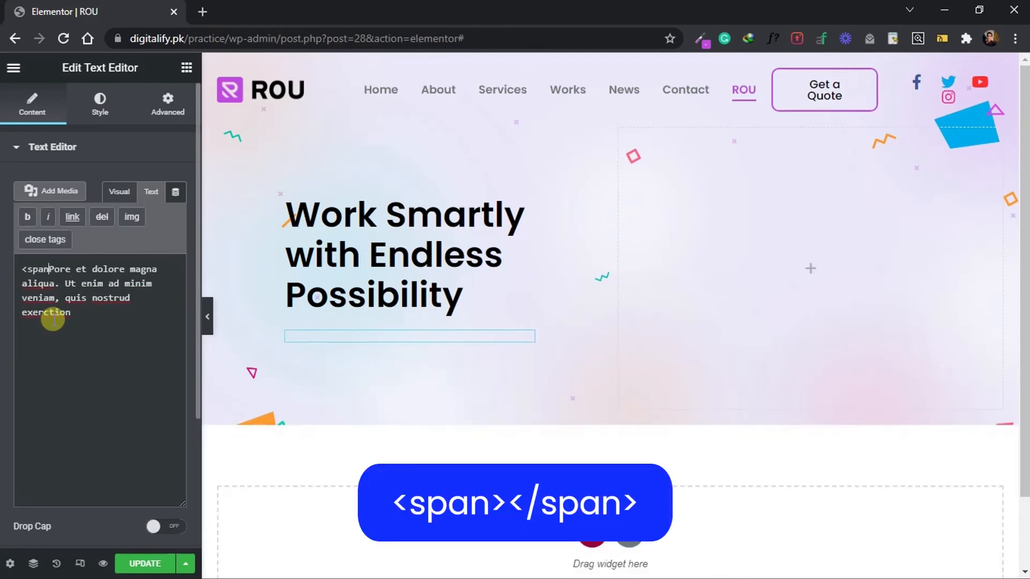
{"action": "type", "text": ">"}
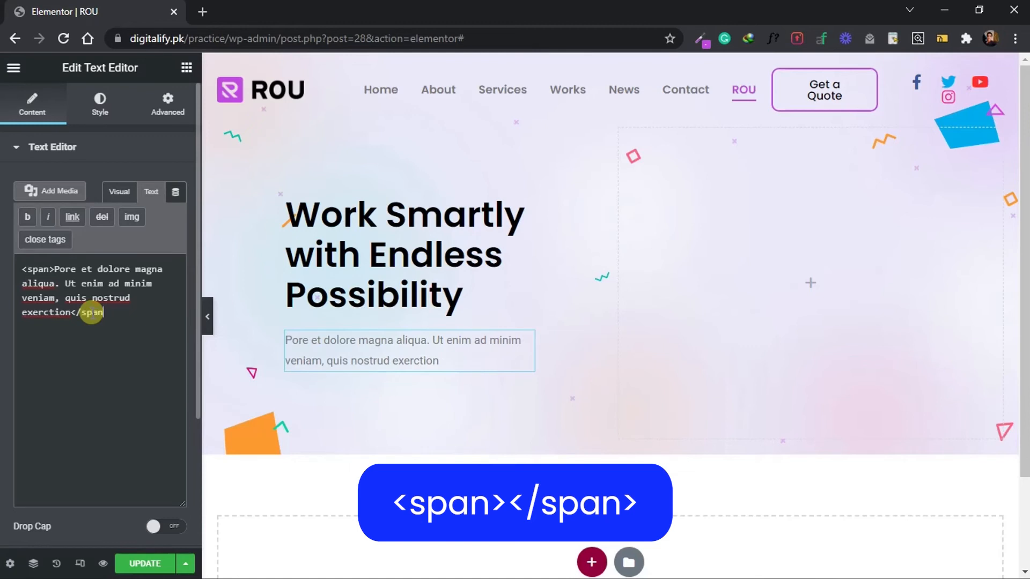
Apply the global Poppins typography to the hero paragraph and set its weight to 500.
{"action": "left_click", "coordinate": [89, 104]}
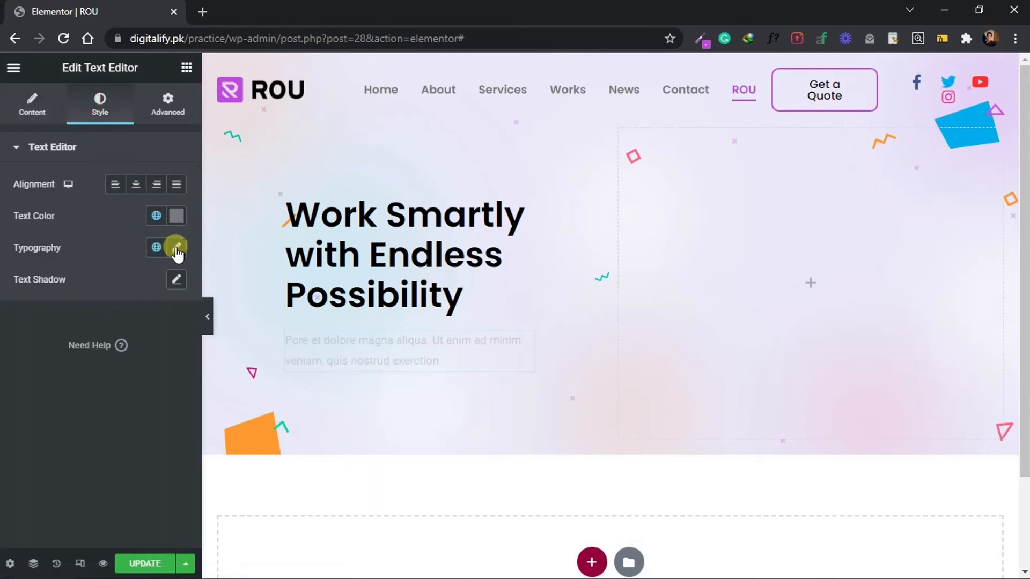
{"action": "left_click", "coordinate": [155, 248]}
{"action": "left_click", "coordinate": [135, 312]}
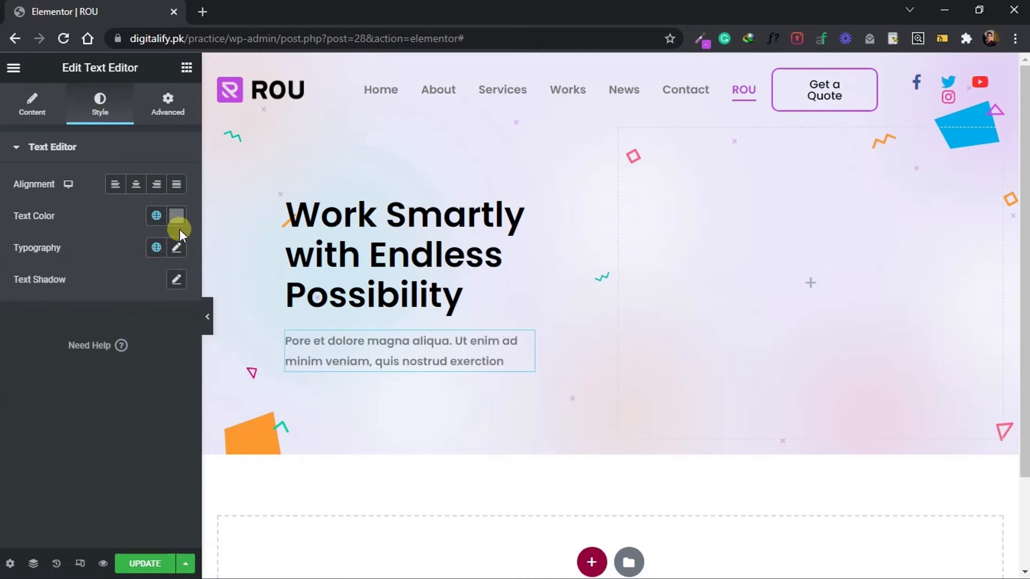
{"action": "left_click", "coordinate": [176, 249]}
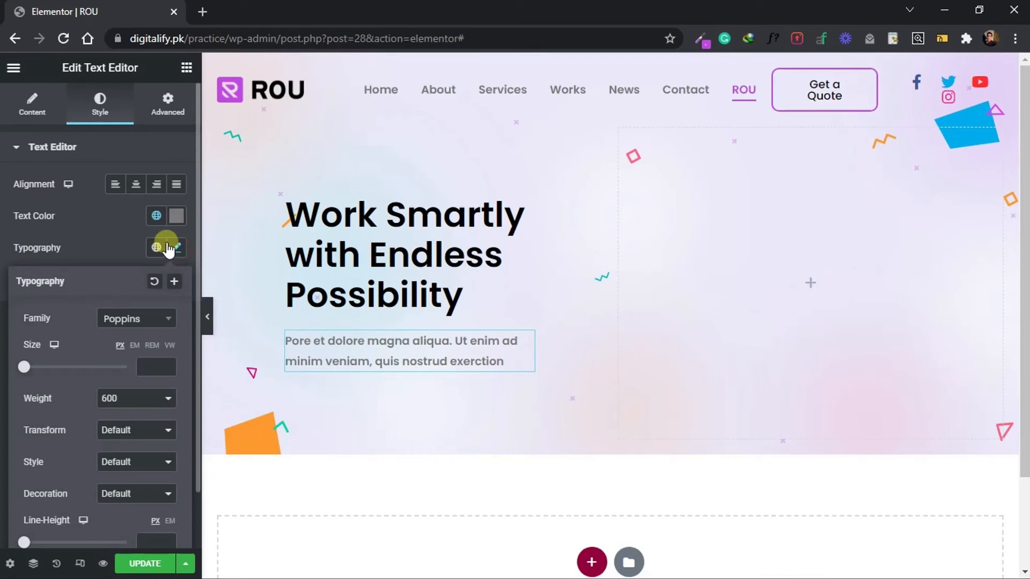
{"action": "left_click", "coordinate": [125, 399]}
{"action": "left_click", "coordinate": [123, 461]}
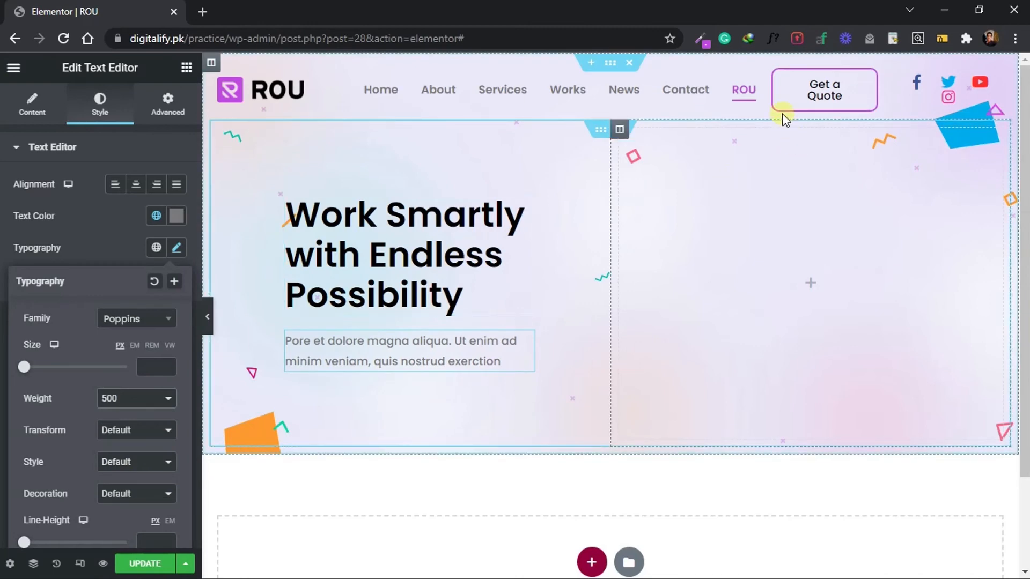
Check the button in the Photoshop design, and paste a copy of the header's "Get a Quote" button below the hero paragraph.
{"action": "key", "text": "alt+Tab"}
{"action": "left_click_drag", "start_coordinate": [733, 111], "coordinate": [731, 127]}
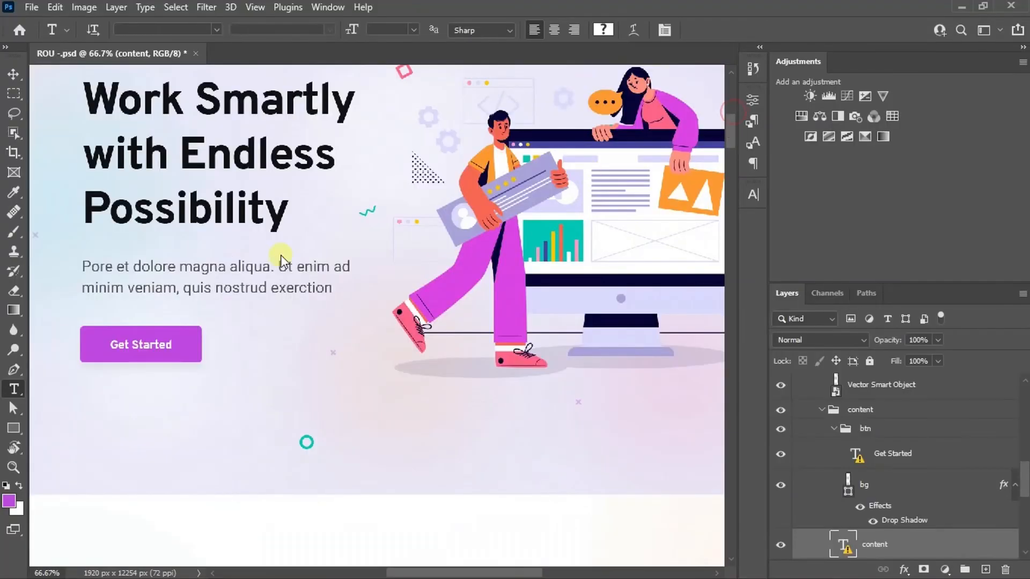
{"action": "left_click", "coordinate": [462, 563]}
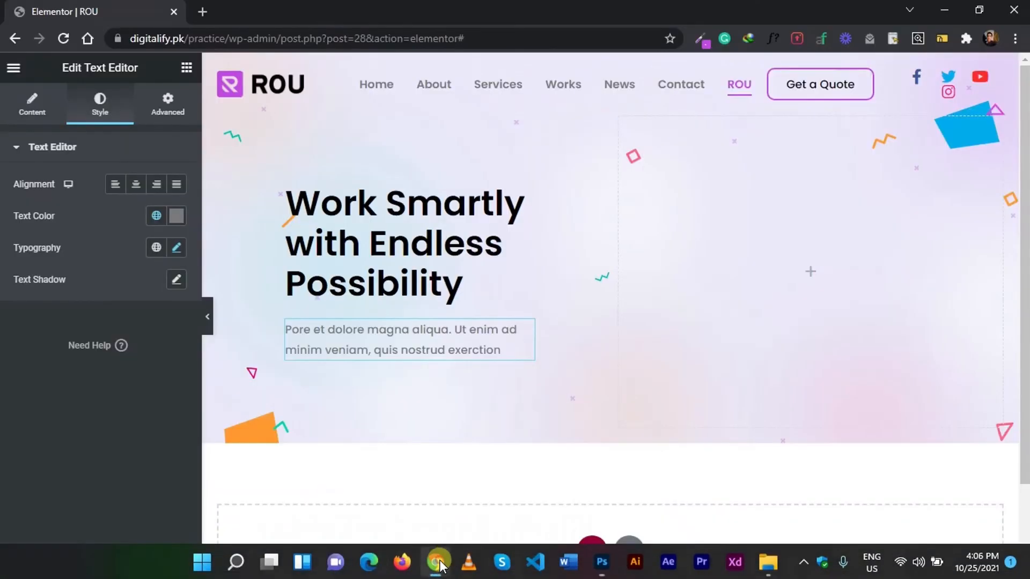
{"action": "right_click", "coordinate": [803, 83]}
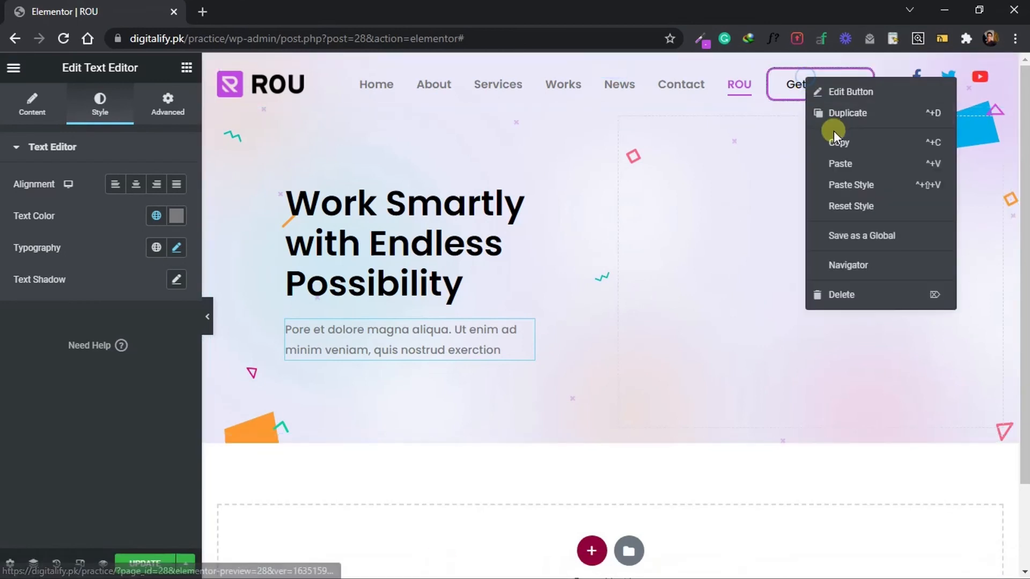
{"action": "left_click", "coordinate": [836, 142]}
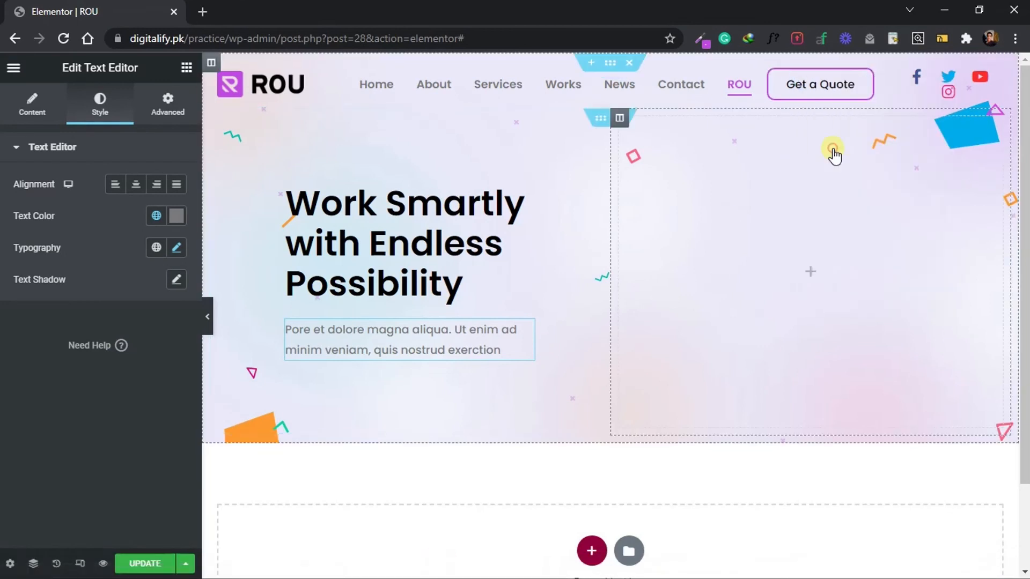
{"action": "right_click", "coordinate": [299, 393]}
{"action": "left_click", "coordinate": [341, 461]}
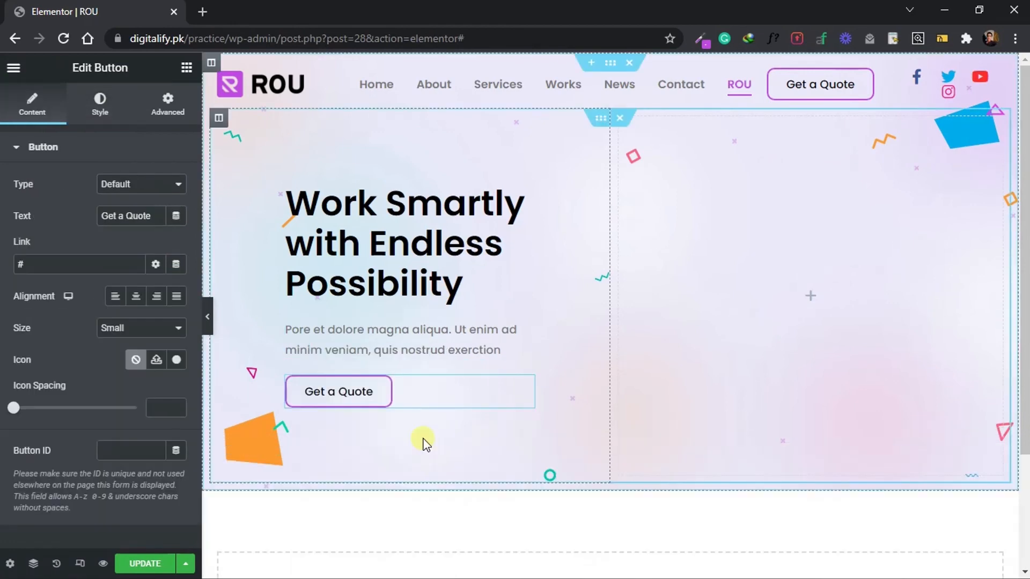
Check the button label in the Photoshop design and set the pasted button's text to "Get Started".
{"action": "left_click", "coordinate": [603, 564]}
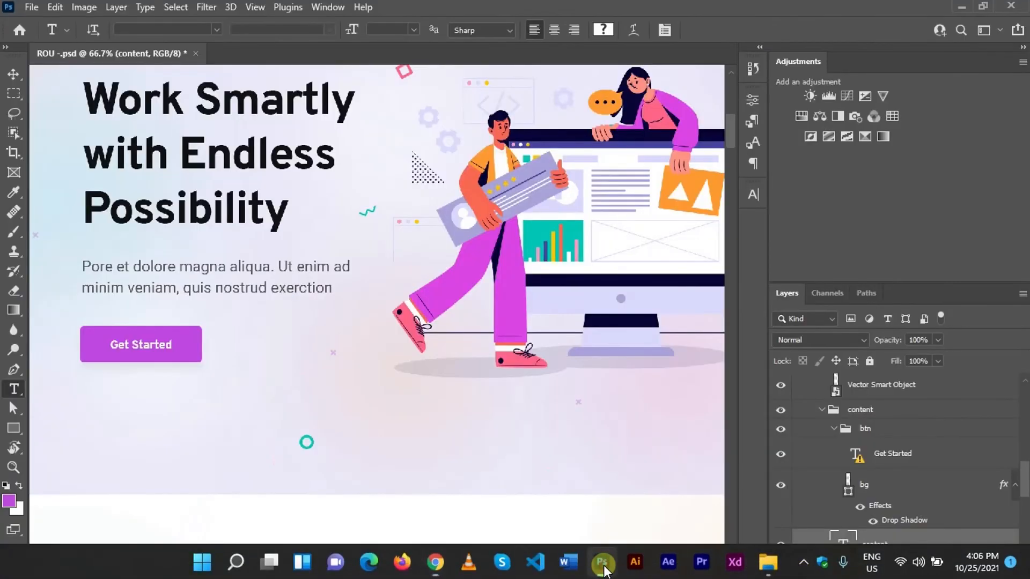
{"action": "left_click", "coordinate": [434, 563]}
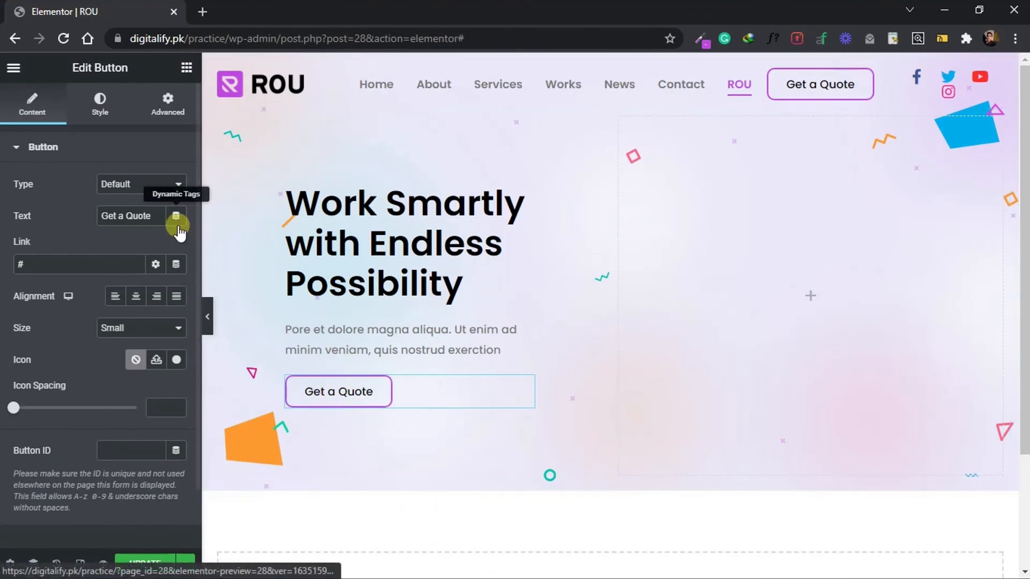
{"action": "left_click_drag", "start_coordinate": [161, 215], "coordinate": [57, 221]}
{"action": "type", "text": "Gew"}
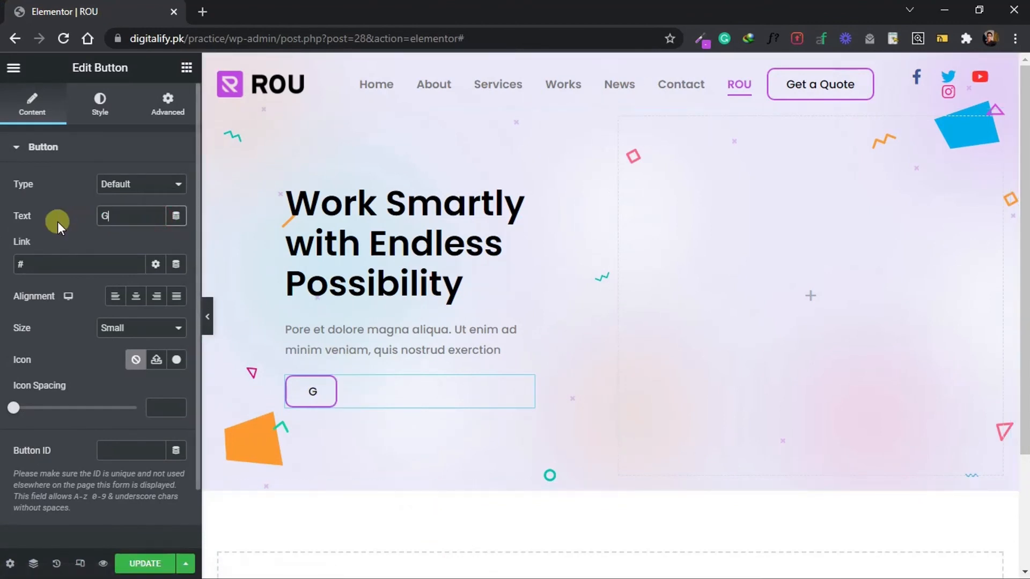
{"action": "key", "text": "BackSpace"}
{"action": "type", "text": "t Staret"}
{"action": "key", "text": "BackSpace"}
{"action": "key", "text": "BackSpace"}
{"action": "type", "text": "ted"}
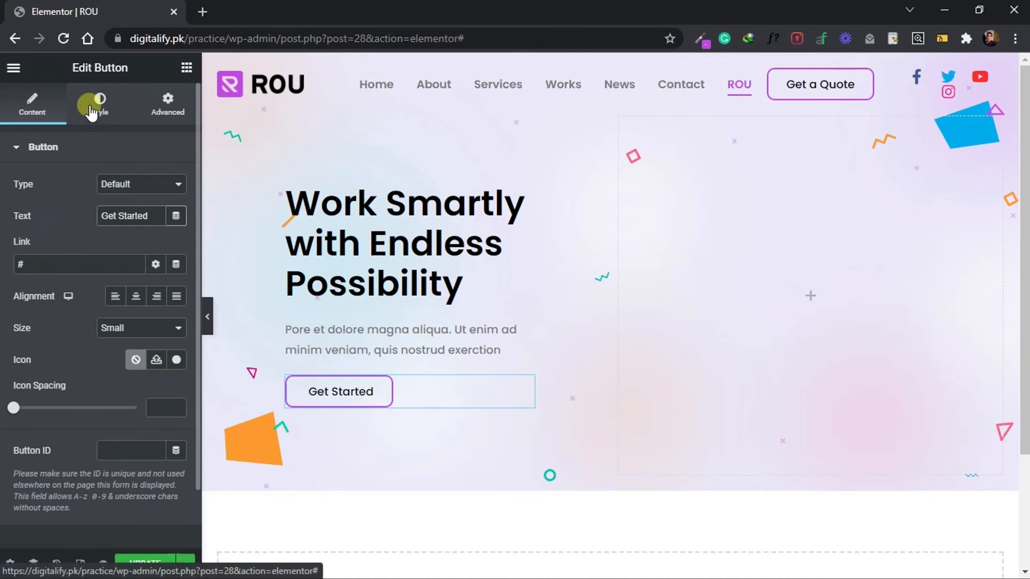
Set the Get Started button's background to the global ROU Primary Color and its text color to white.
{"action": "left_click", "coordinate": [90, 105]}
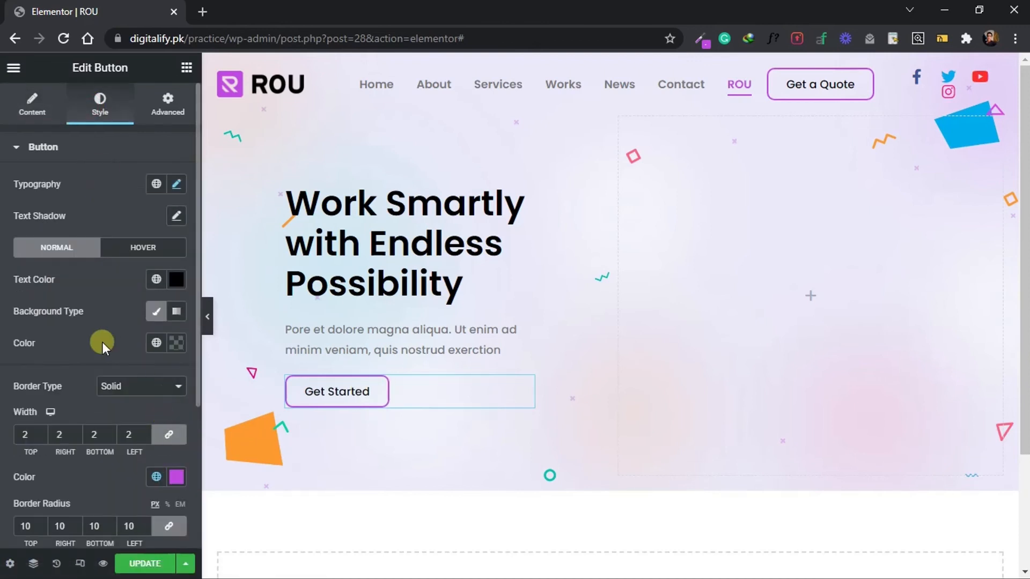
{"action": "left_click", "coordinate": [156, 343]}
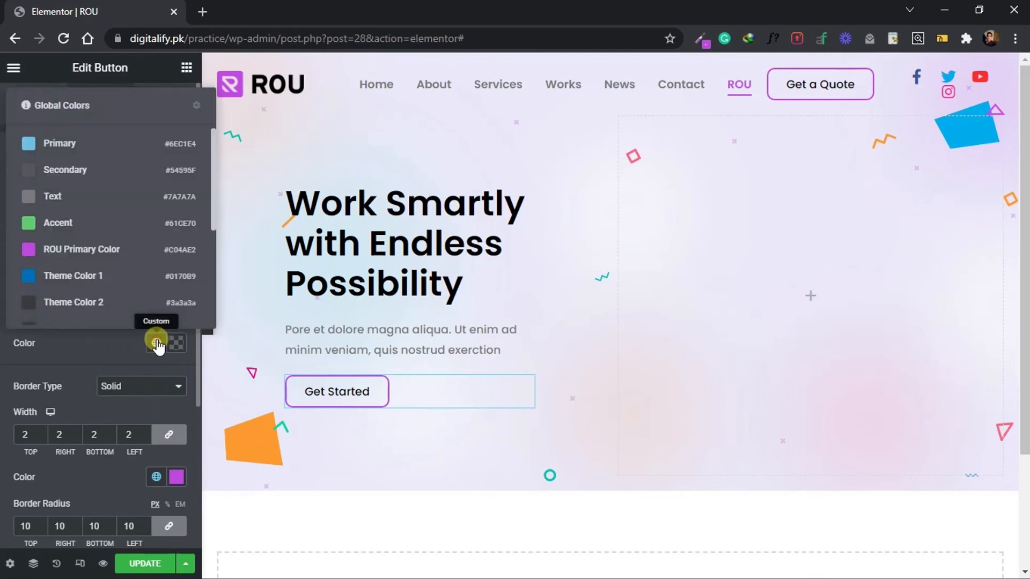
{"action": "left_click", "coordinate": [123, 251]}
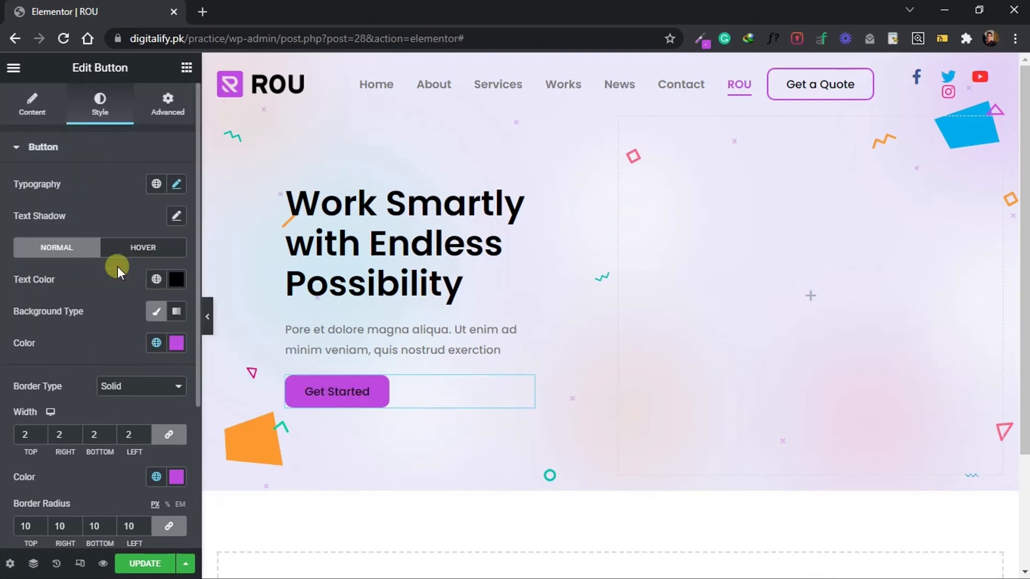
{"action": "left_click", "coordinate": [176, 280]}
{"action": "left_click_drag", "start_coordinate": [152, 340], "coordinate": [92, 286]}
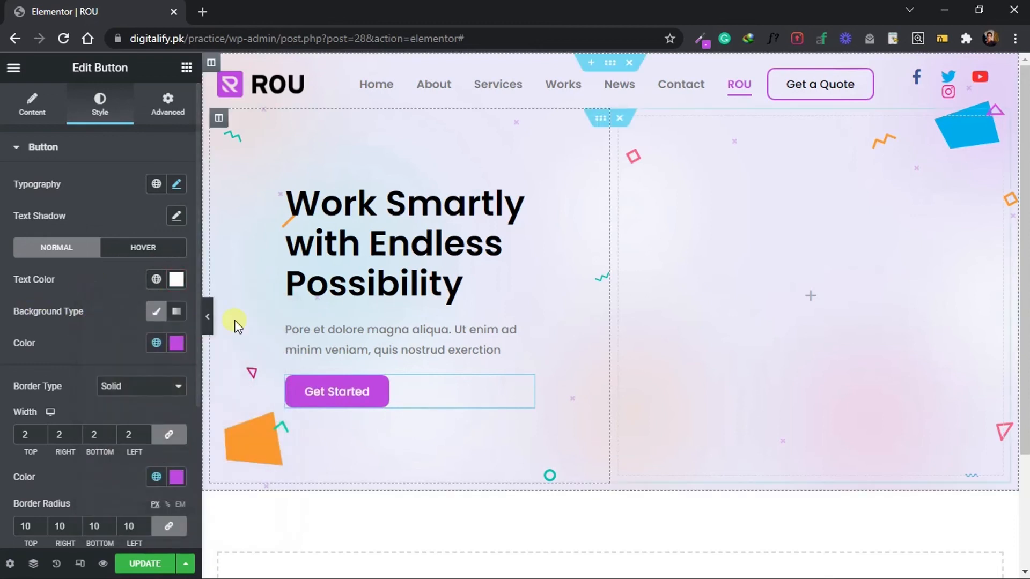
Add an Image widget to the empty hero column and set that column's vertical alignment to Middle.
{"action": "left_click", "coordinate": [187, 67]}
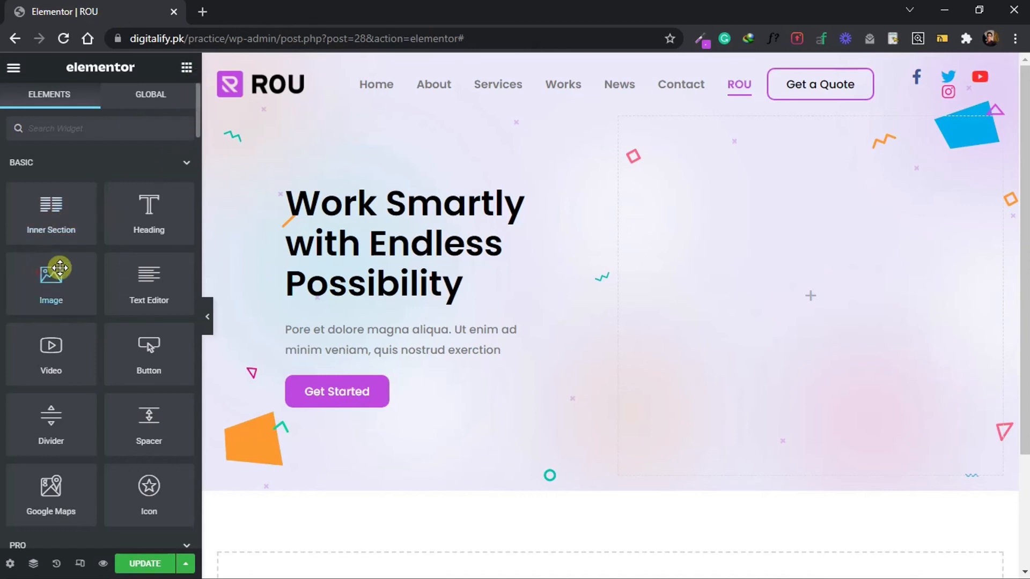
{"action": "left_click_drag", "start_coordinate": [39, 273], "coordinate": [767, 231]}
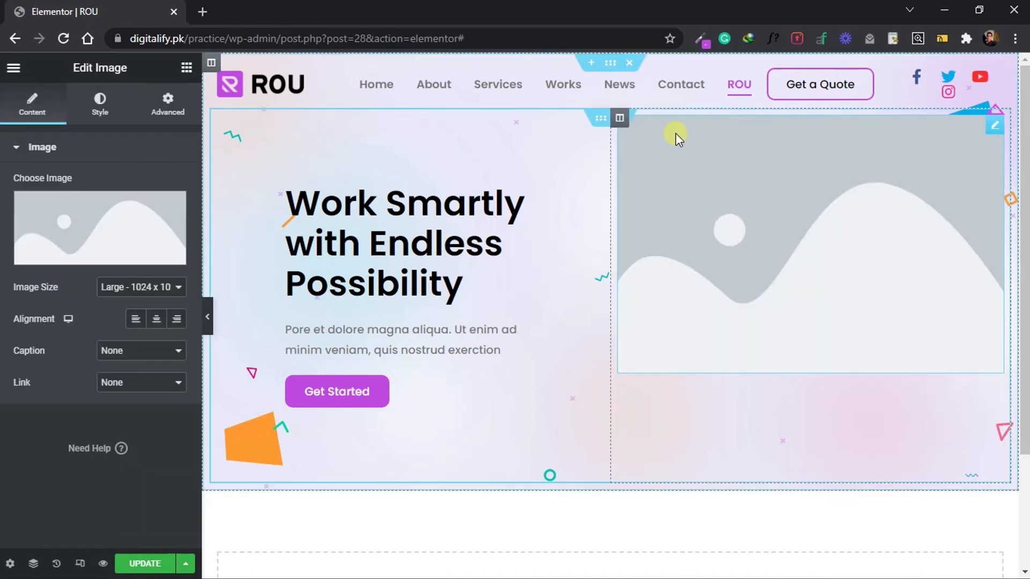
{"action": "left_click", "coordinate": [620, 118]}
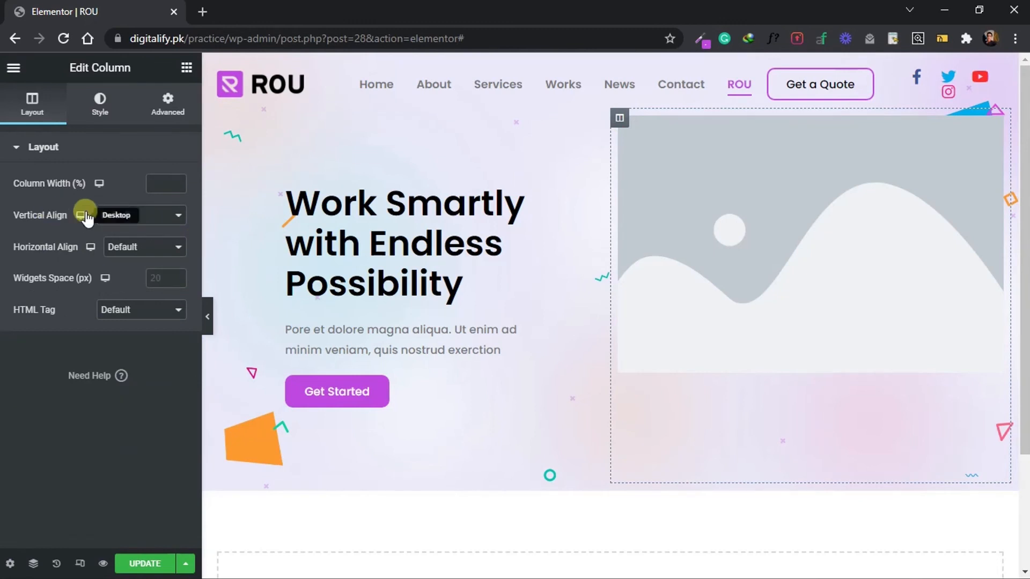
{"action": "left_click", "coordinate": [119, 215]}
{"action": "left_click", "coordinate": [118, 252]}
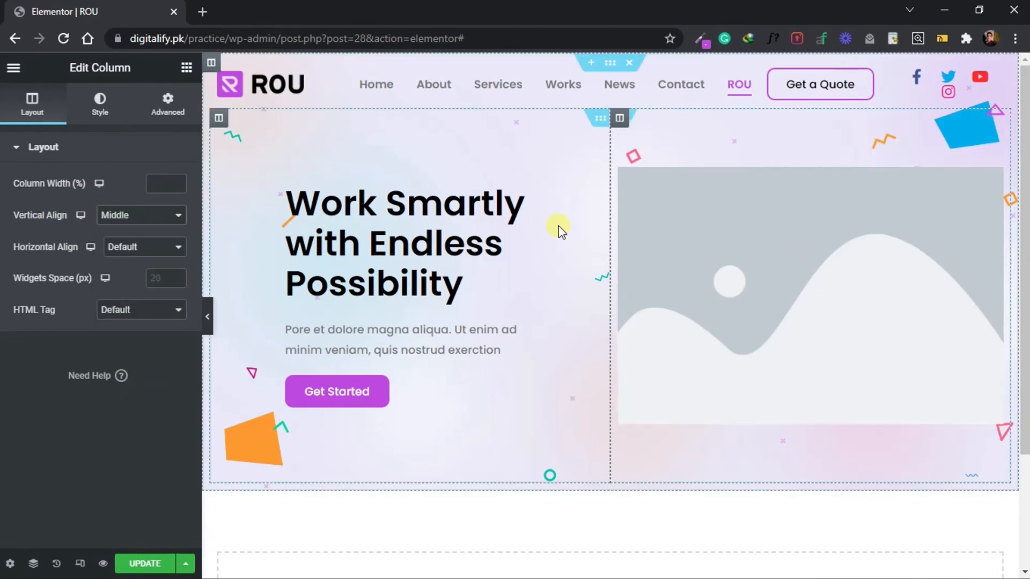
Upload illustration.png from the Part 1 folder and insert it as the hero image.
{"action": "left_click", "coordinate": [893, 288]}
{"action": "left_click", "coordinate": [95, 201]}
{"action": "left_click", "coordinate": [183, 126]}
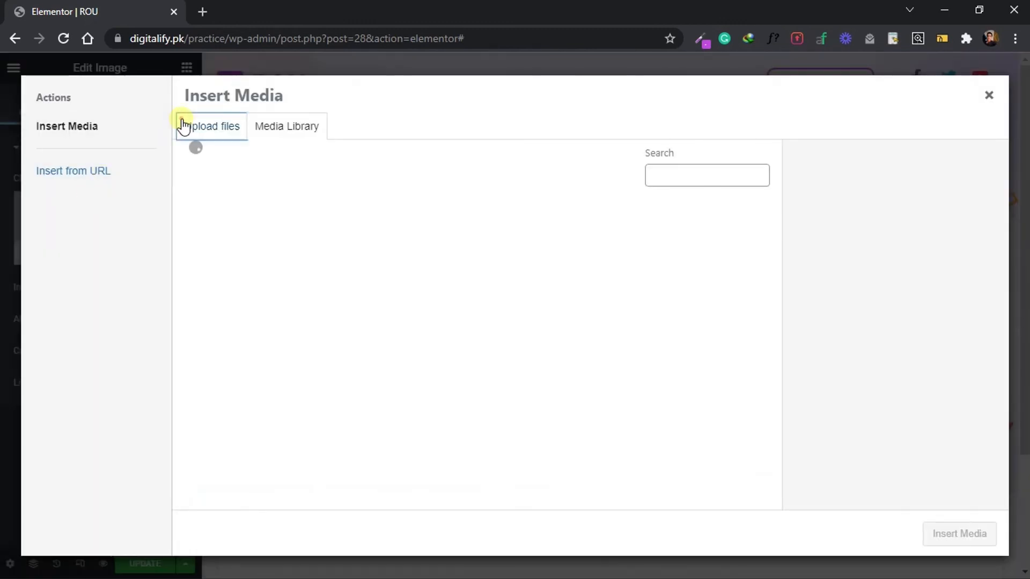
{"action": "left_click", "coordinate": [545, 336]}
{"action": "left_click", "coordinate": [497, 143]}
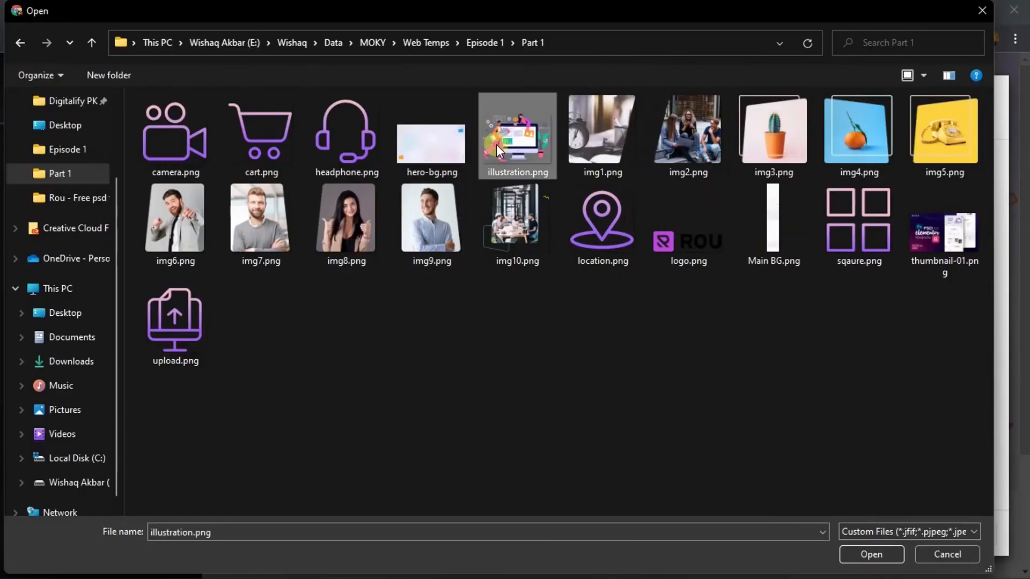
{"action": "double_click", "coordinate": [497, 143]}
{"action": "left_click", "coordinate": [947, 536]}
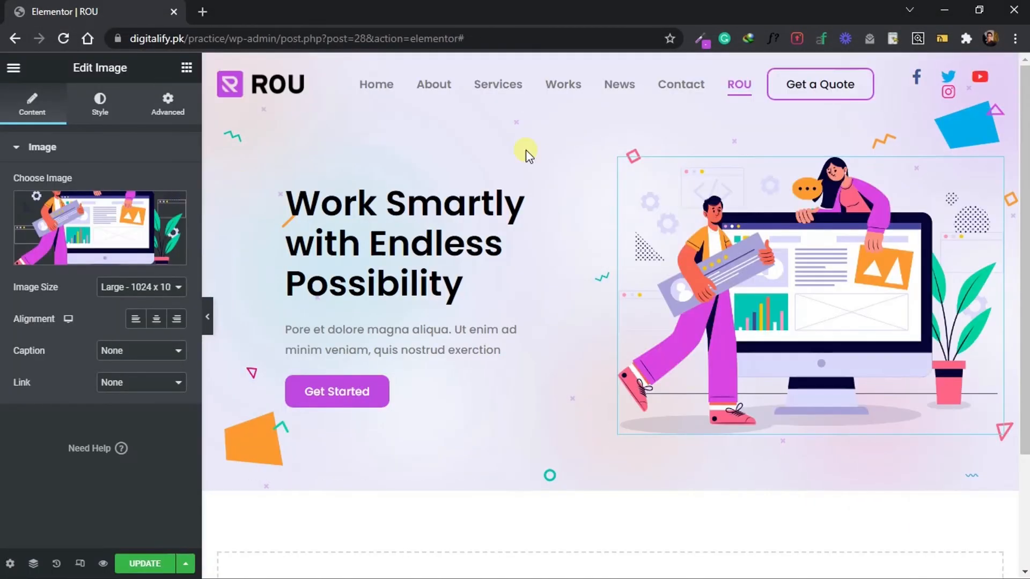
Unlink the hero image's padding values, set its right padding to 50 px, and preview the hero section at full width.
{"action": "left_click", "coordinate": [157, 110]}
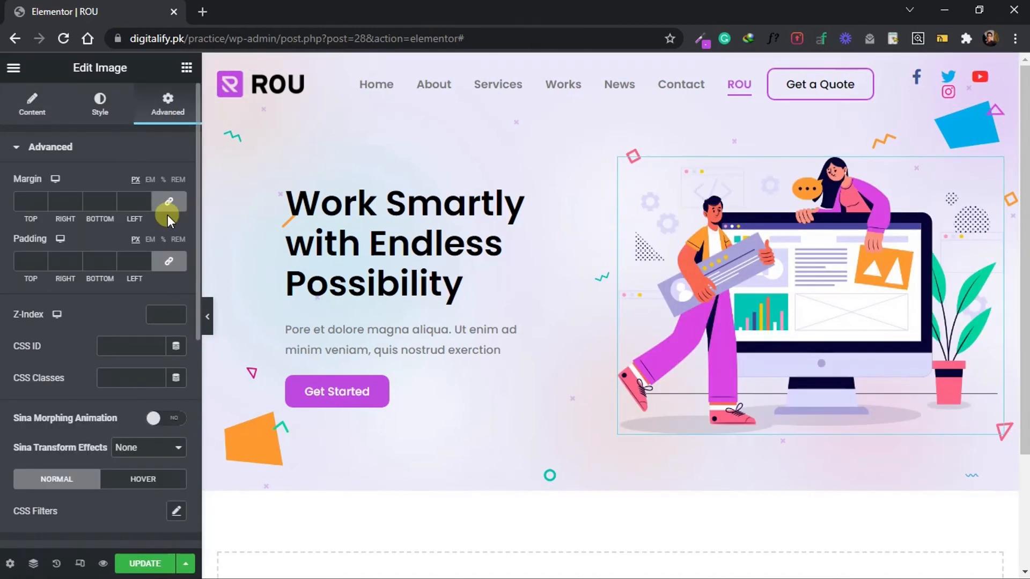
{"action": "left_click", "coordinate": [169, 261]}
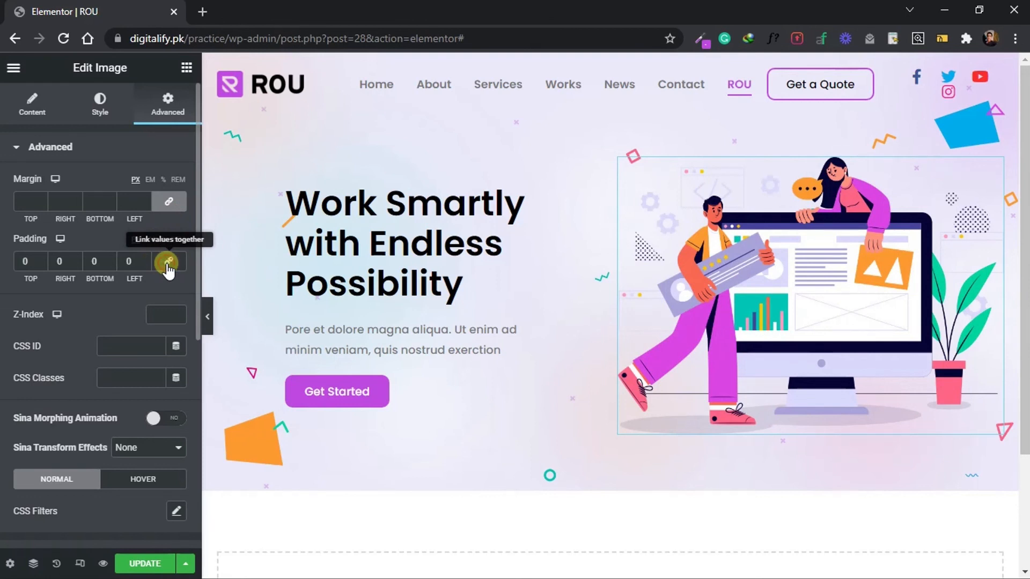
{"action": "left_click", "coordinate": [50, 261]}
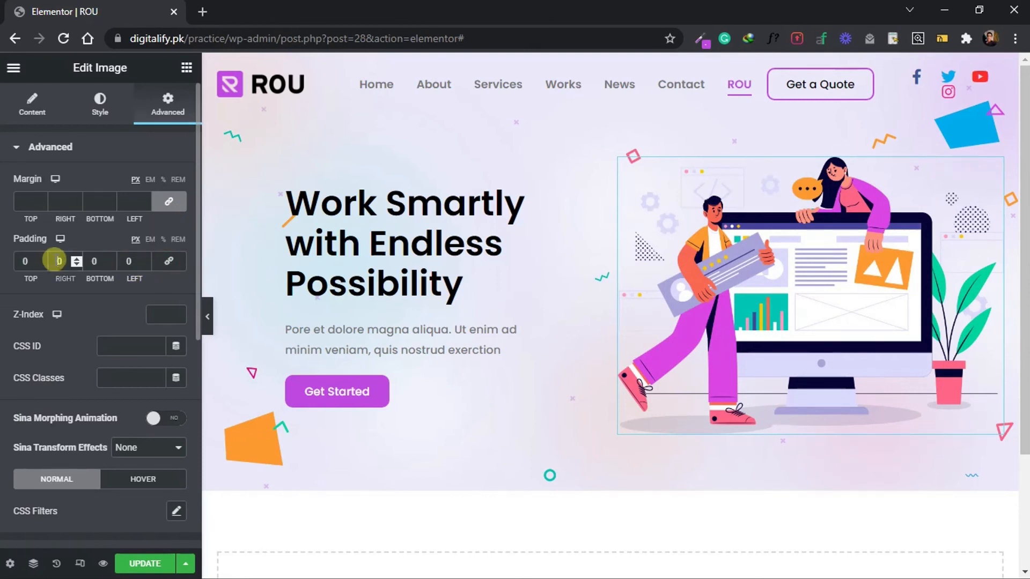
{"action": "type", "text": "50"}
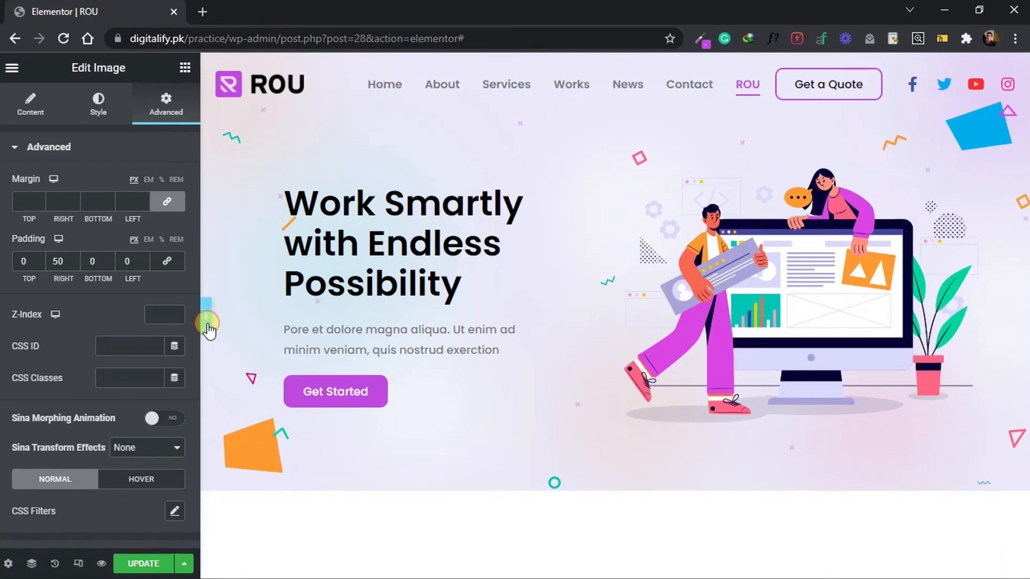
{"action": "left_click", "coordinate": [207, 319]}
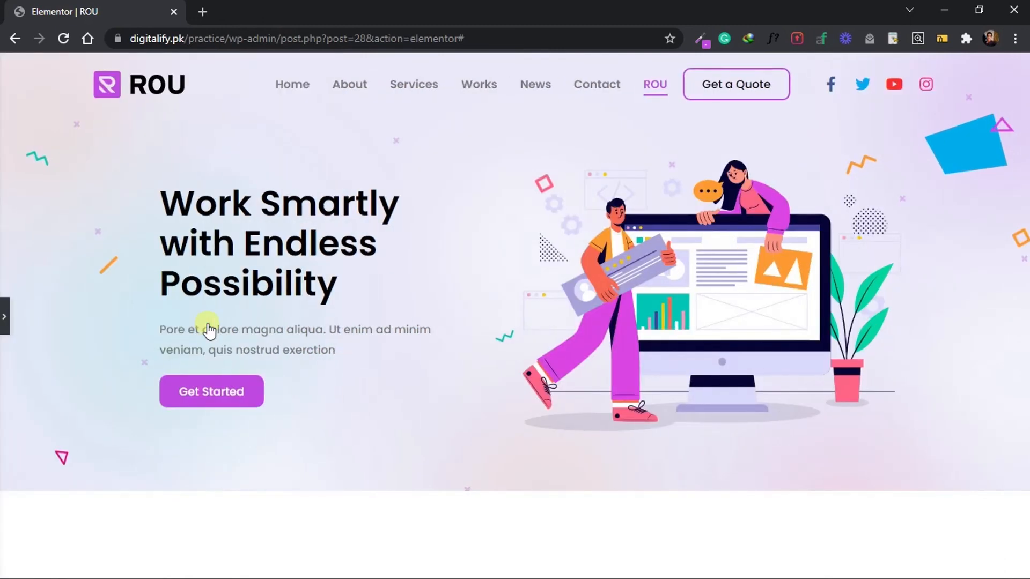
{"action": "left_click", "coordinate": [2, 310]}
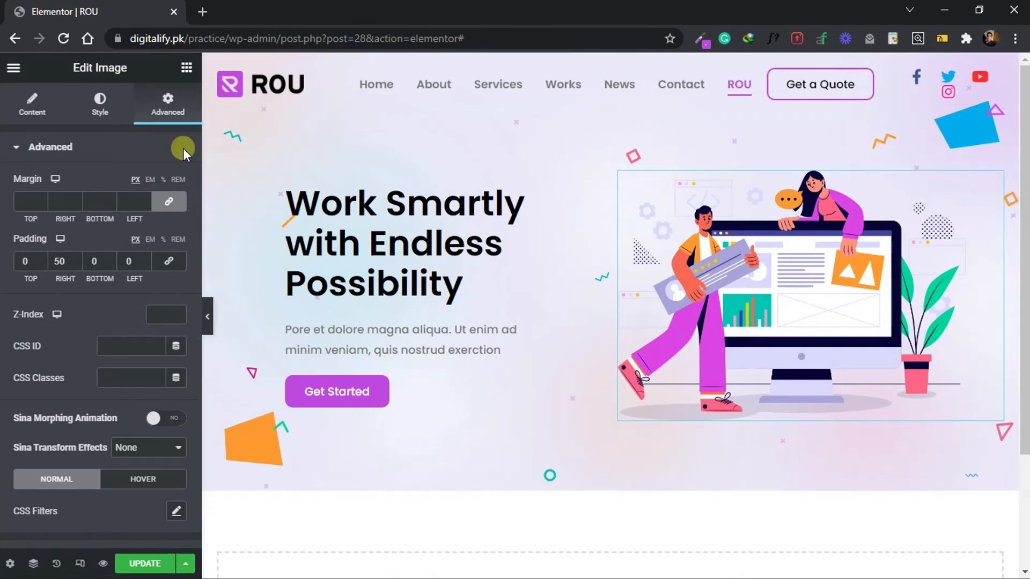
Add a Spacer widget below the hero section's columns, set its space to 120 px, and preview the page at full width.
{"action": "left_click", "coordinate": [186, 68]}
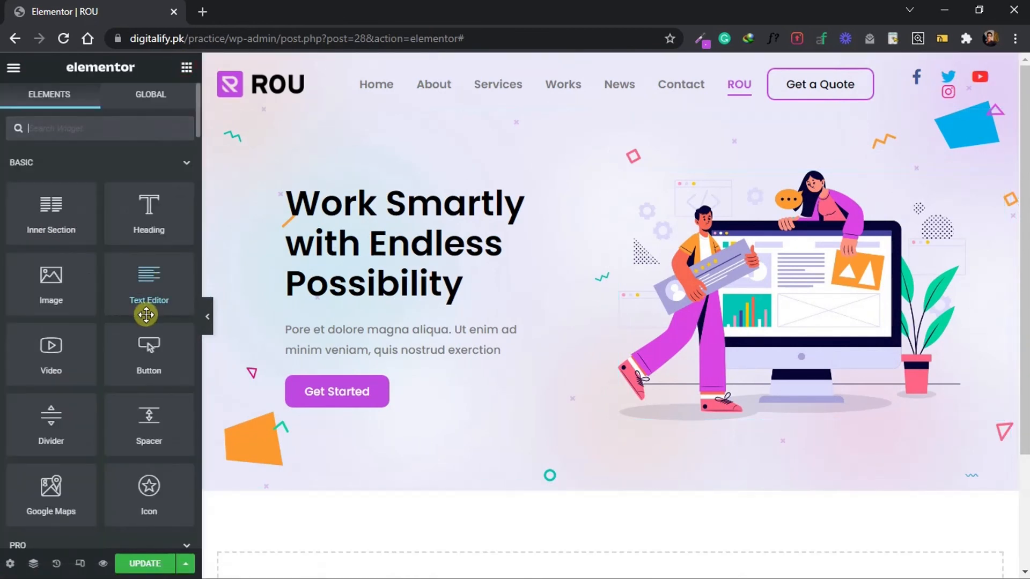
{"action": "left_click_drag", "start_coordinate": [145, 423], "coordinate": [352, 476]}
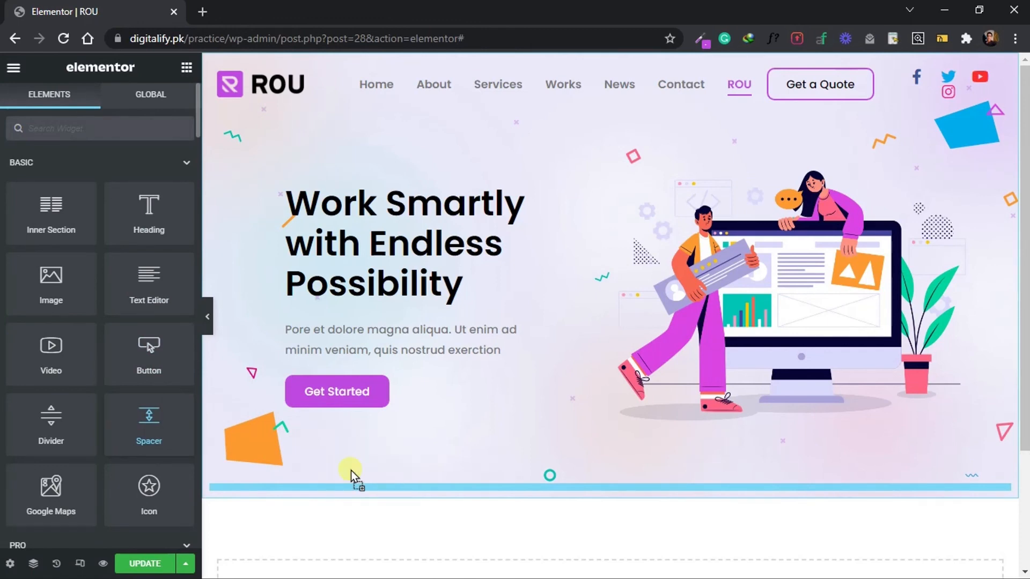
{"action": "left_click", "coordinate": [161, 201]}
{"action": "type", "text": "120"}
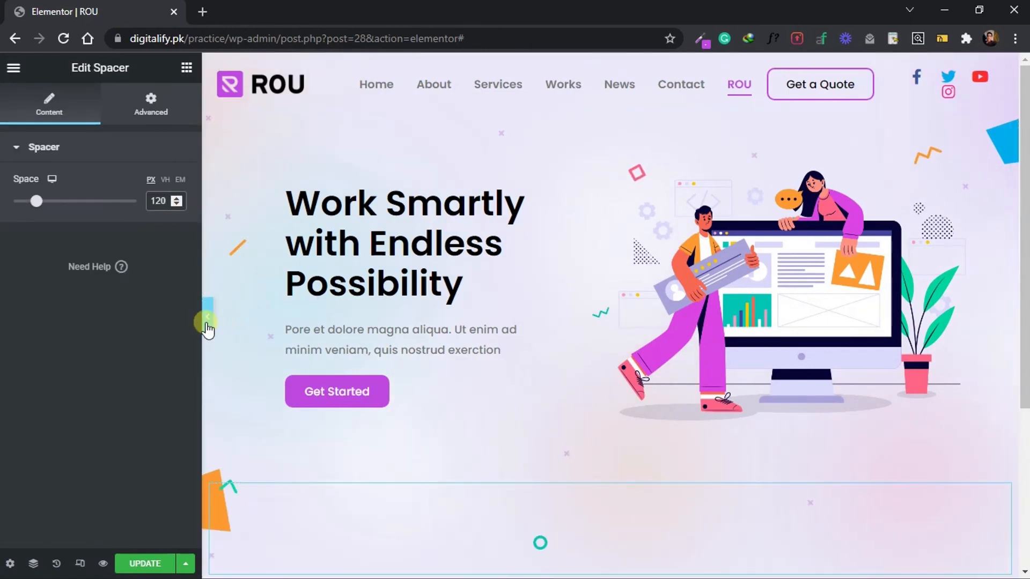
{"action": "left_click", "coordinate": [202, 321]}
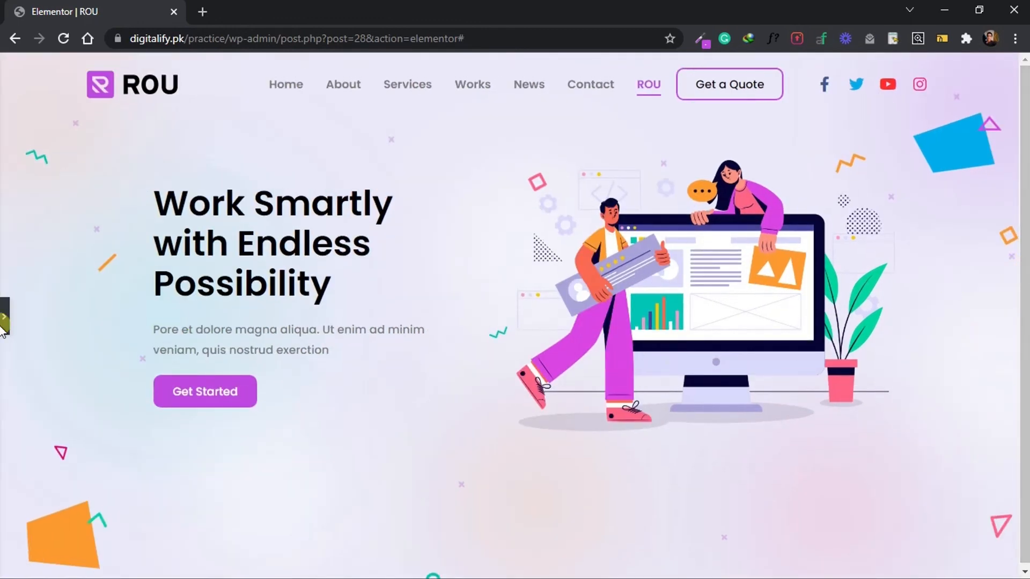